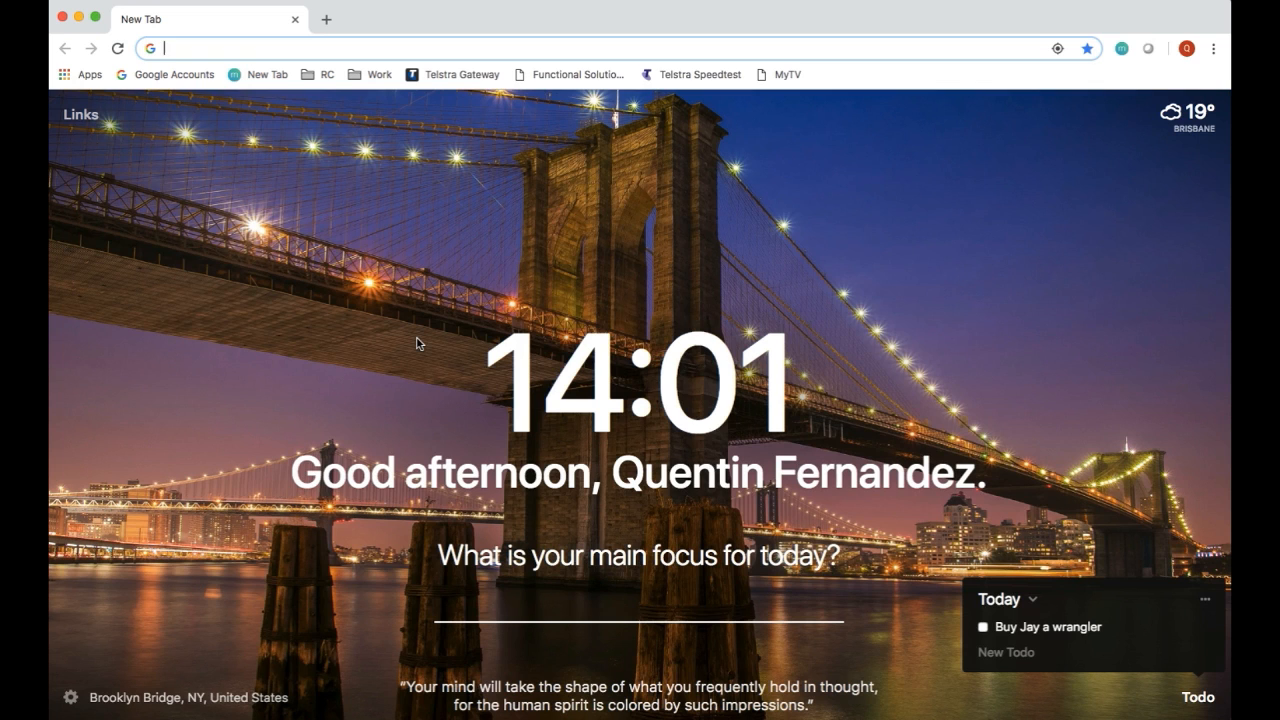
Step: Go to google.com, search for "shakespeare" and look through the results
text(google.com)
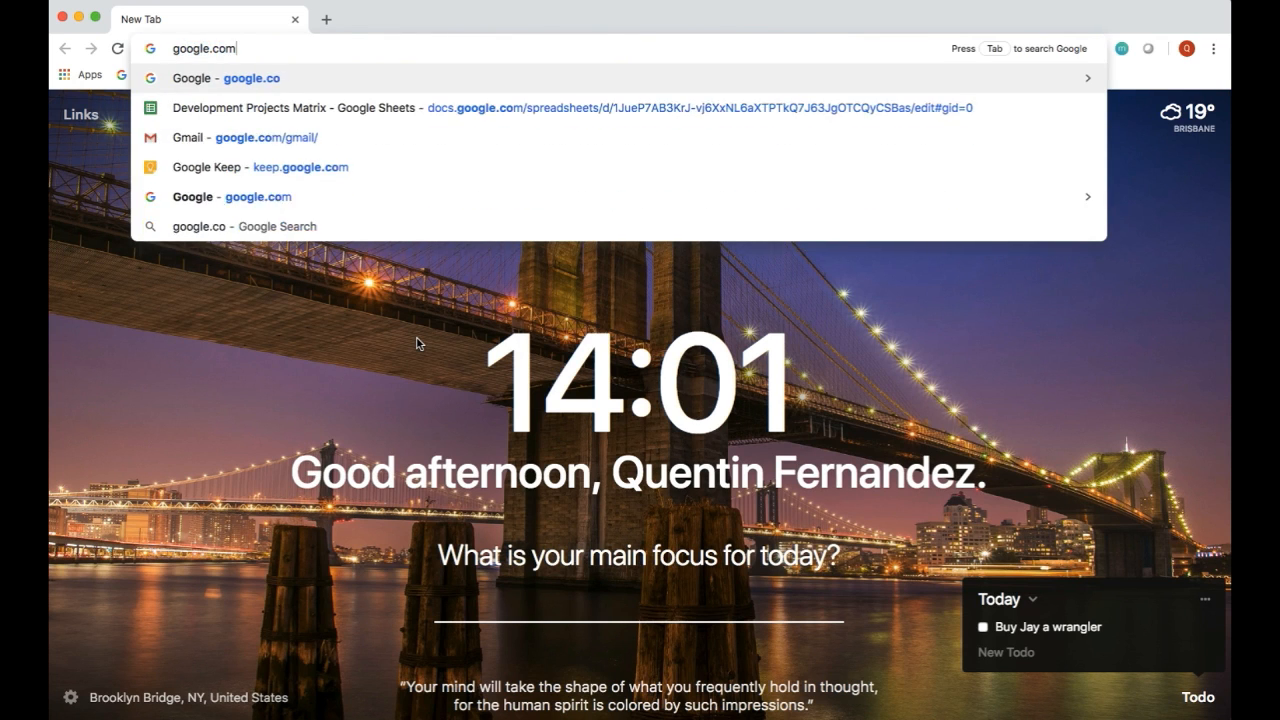
key(Return)
text(sh)
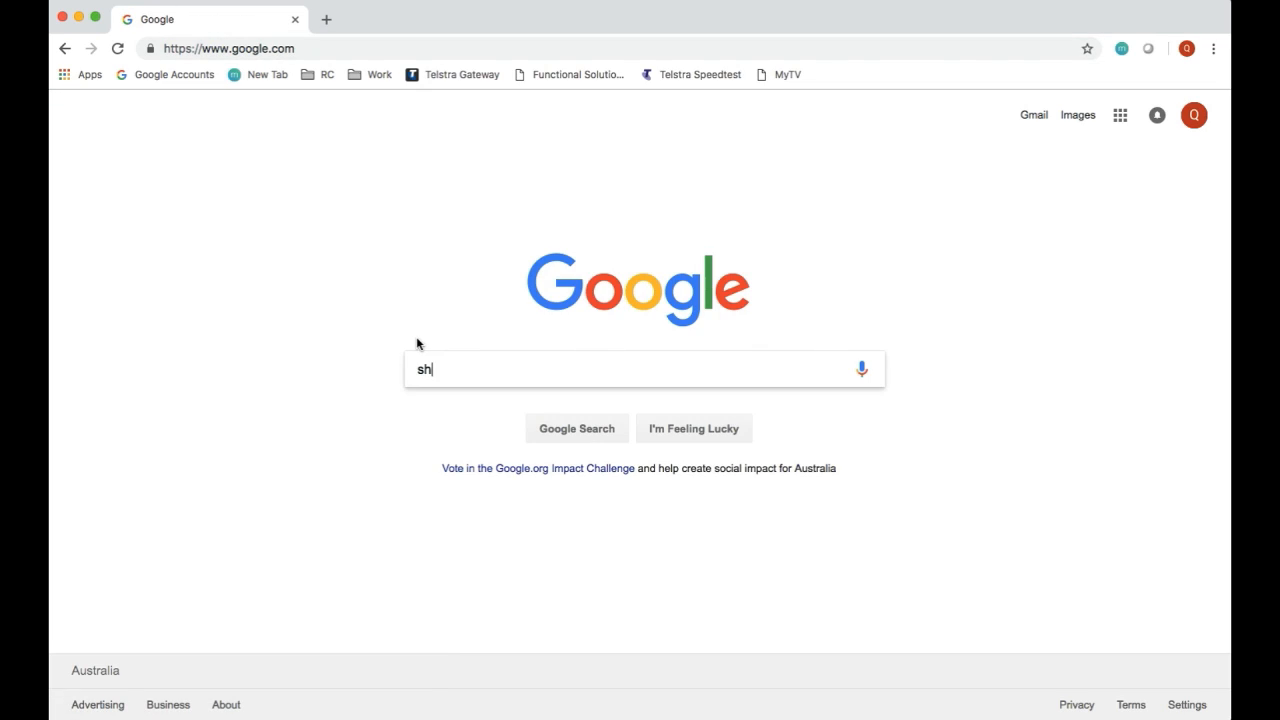
text(akespeare)
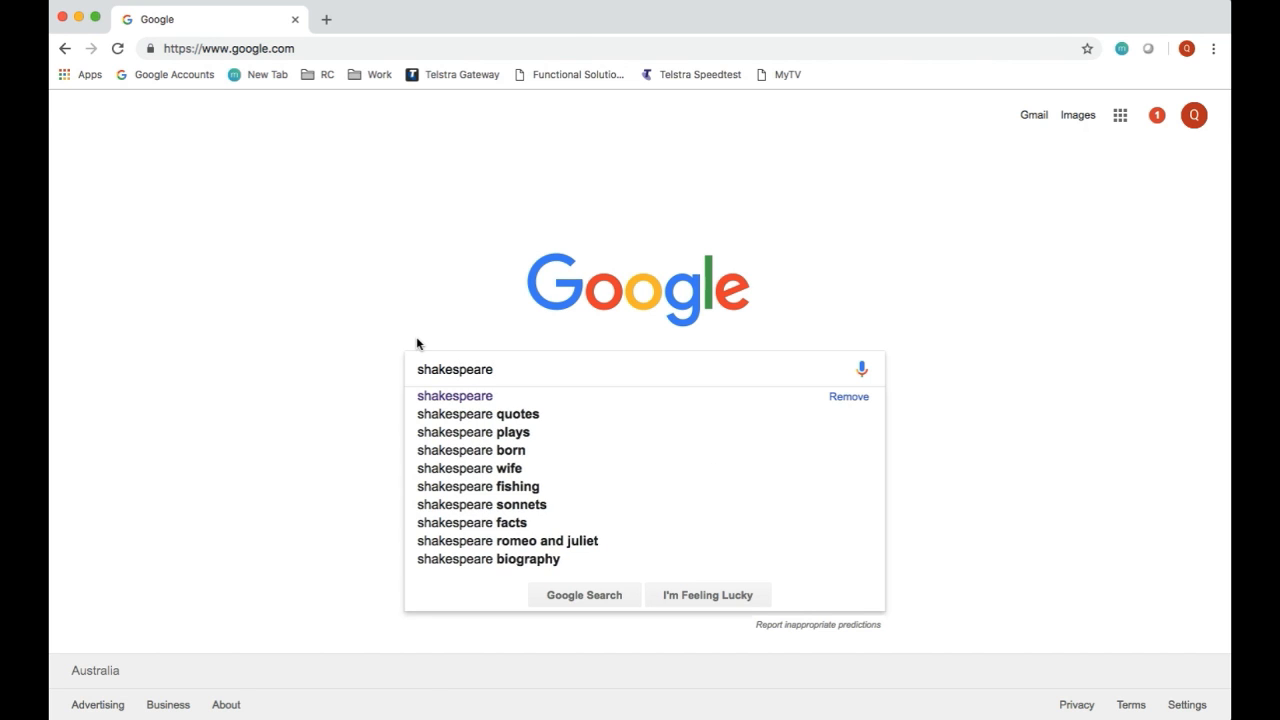
key(Return)
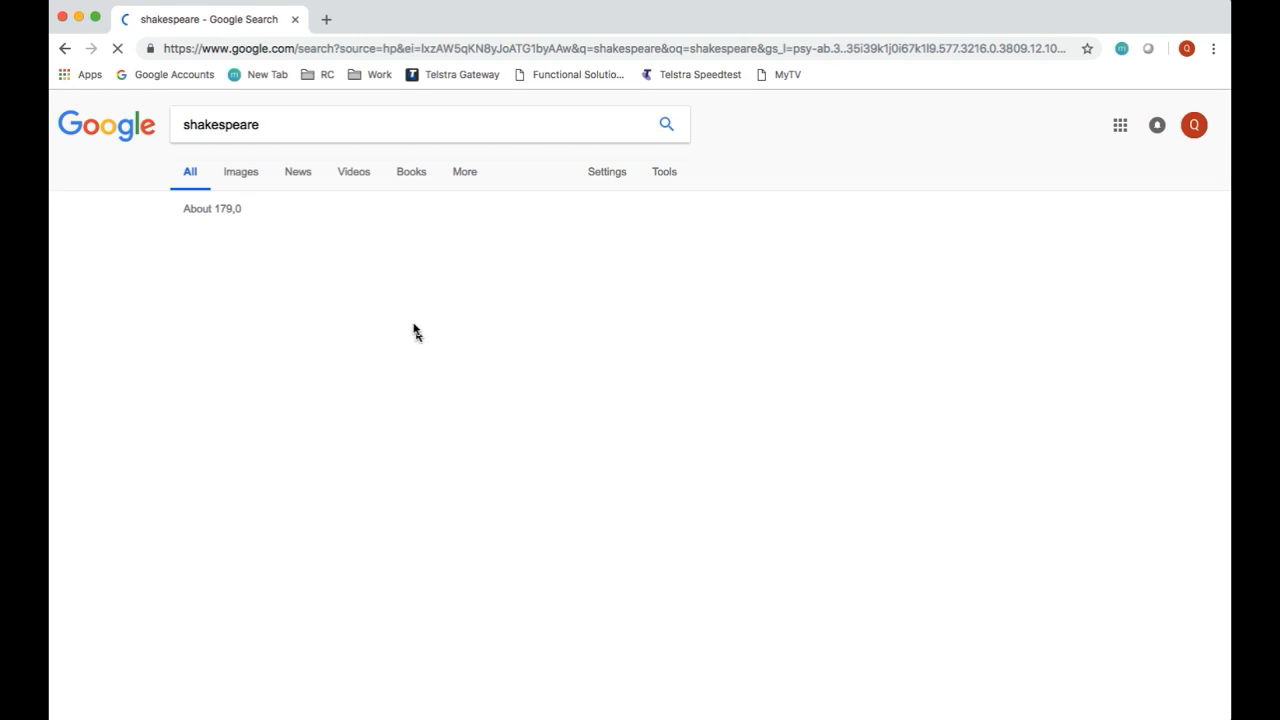
scroll(368, 290, down, 3)
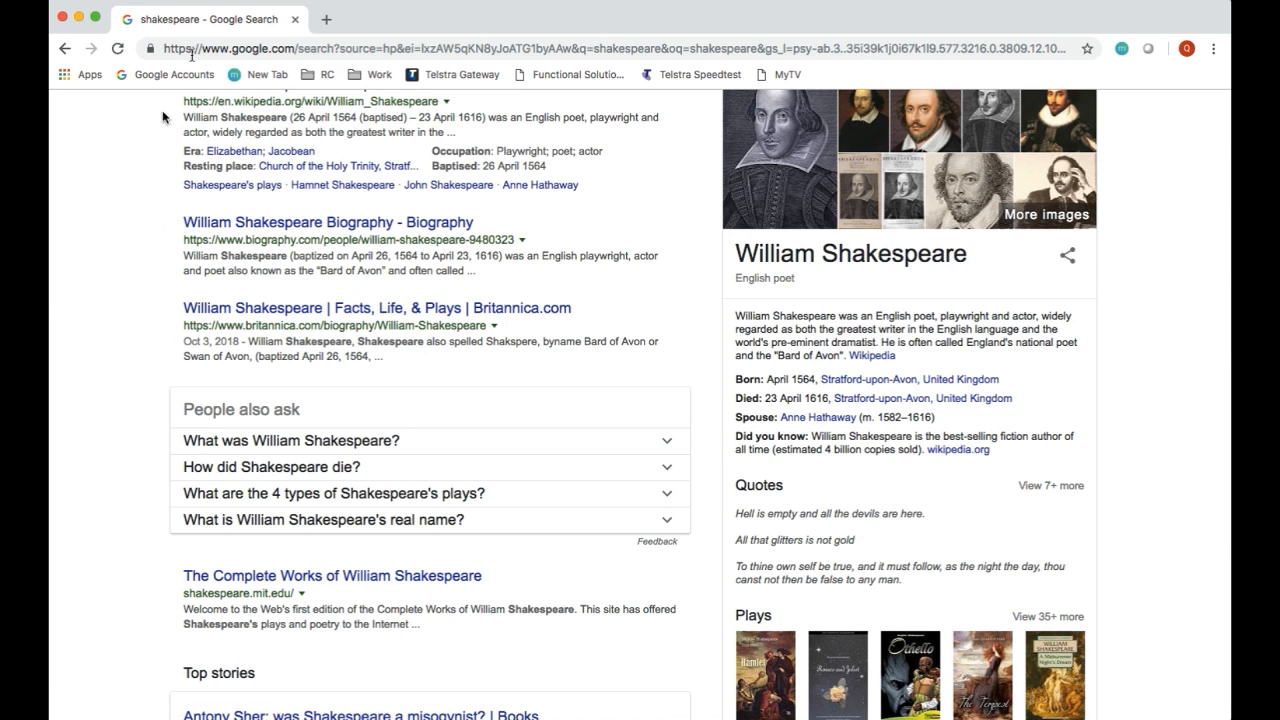
Step: Open gutenberg.org in a new browser tab
click(327, 20)
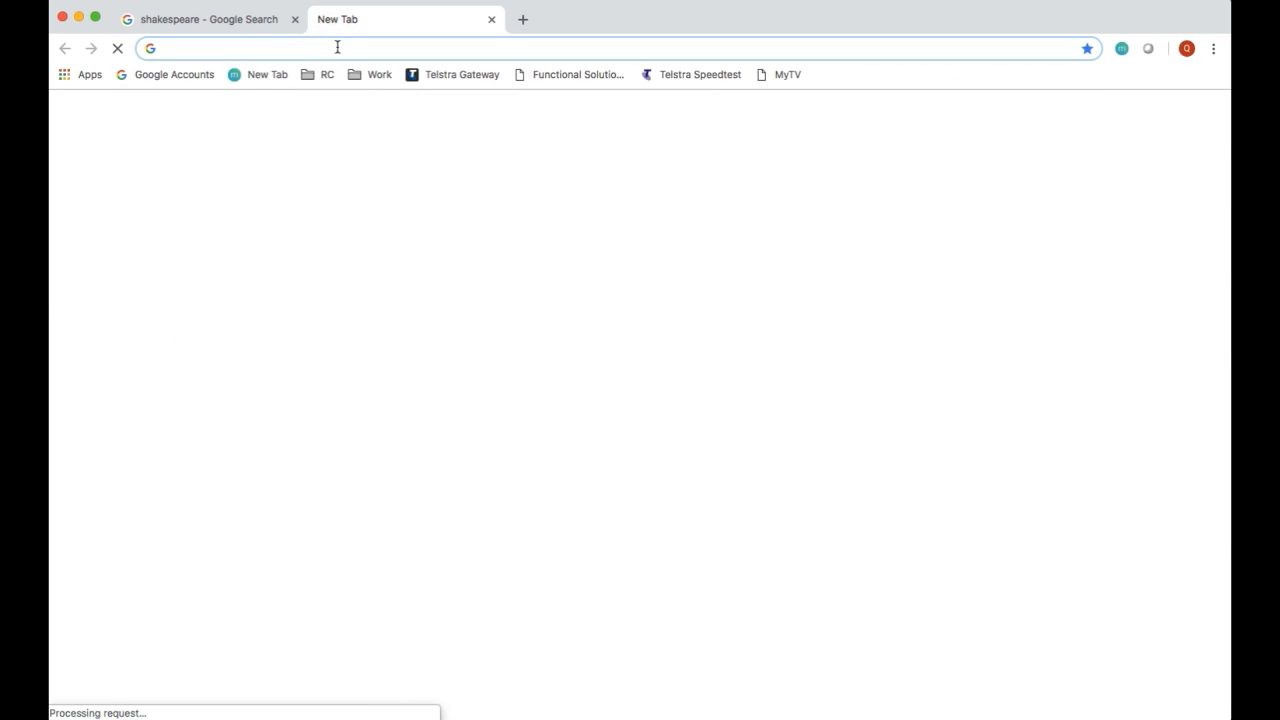
text(guten)
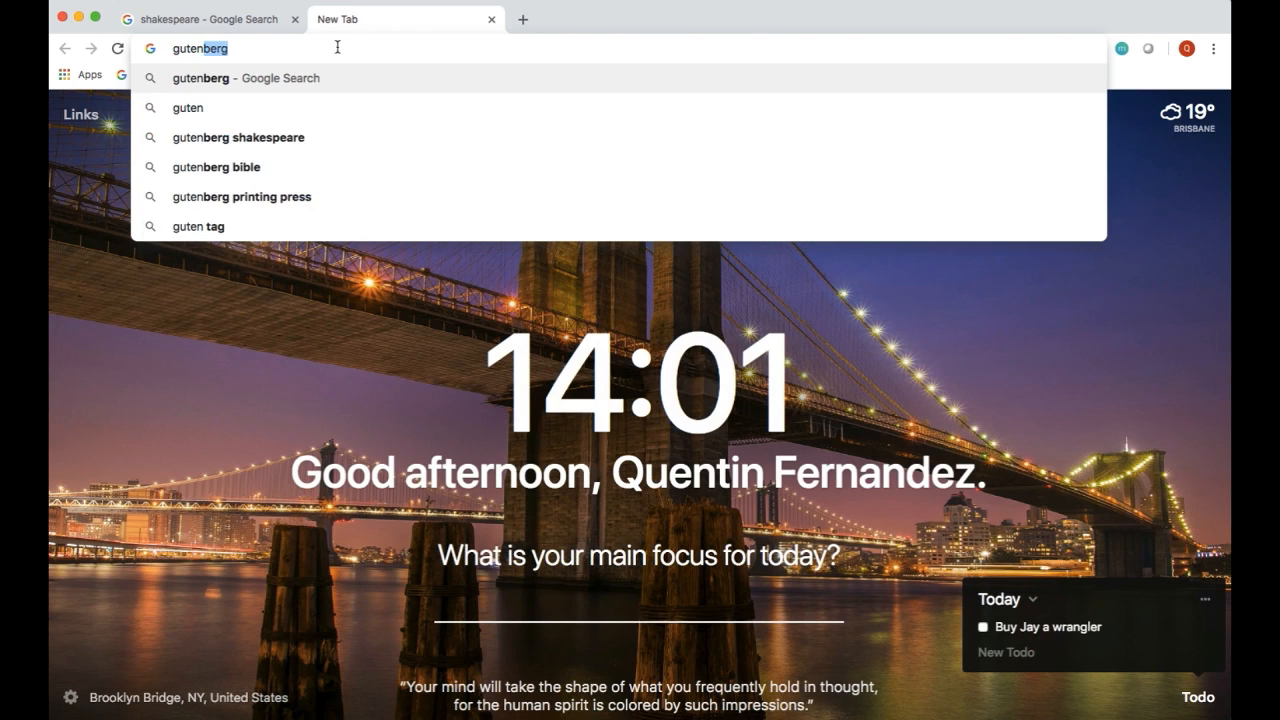
text(berg.)
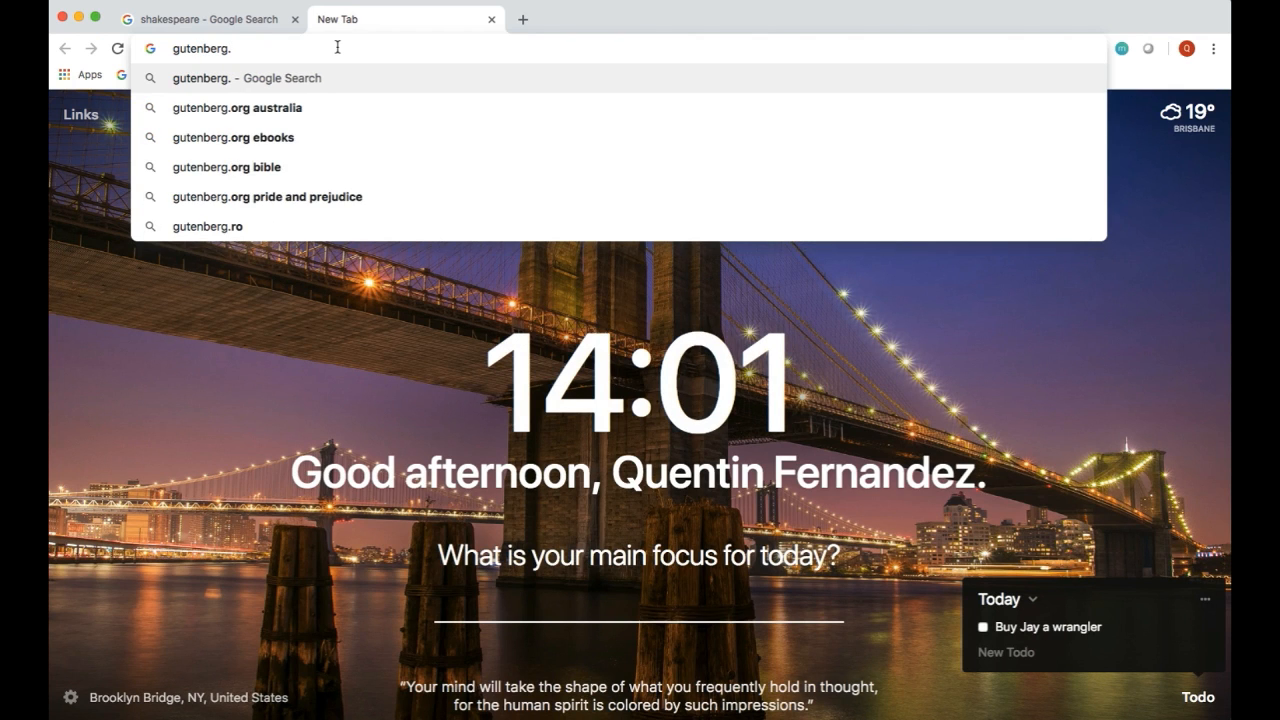
text(org)
key(Return)
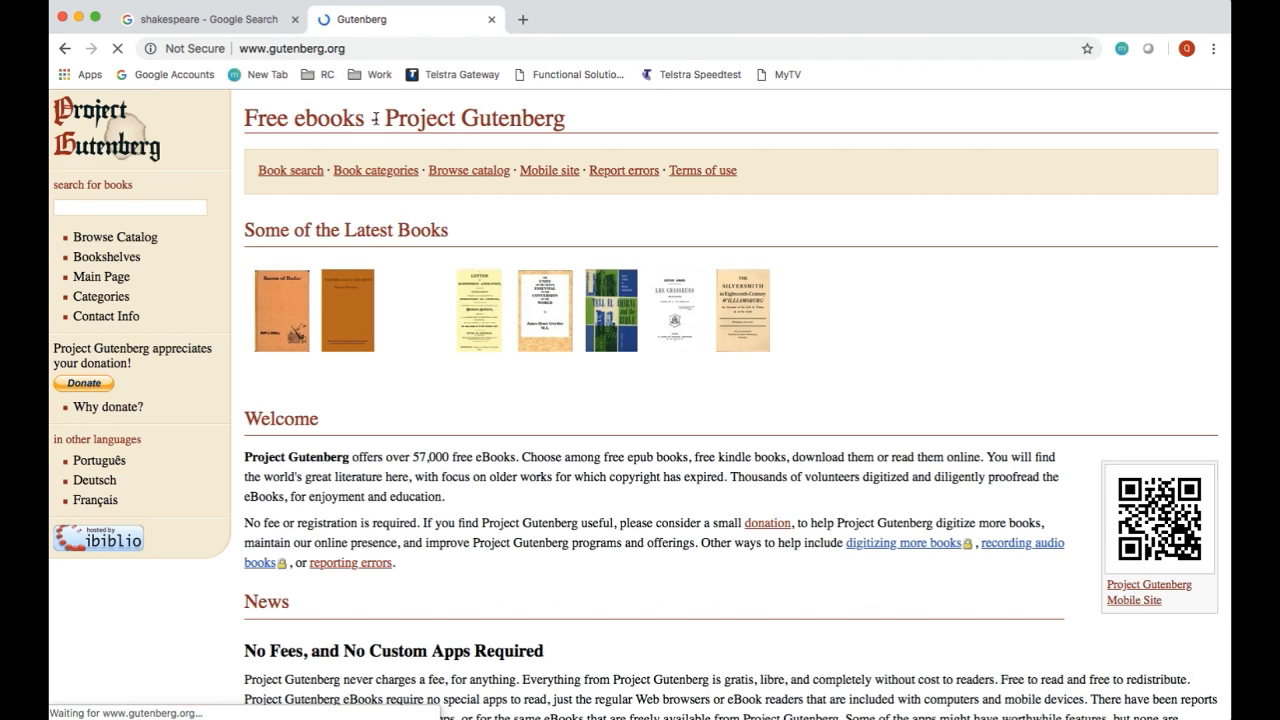
Step: Search the Project Gutenberg book collection for "shakespeare"
click(200, 208)
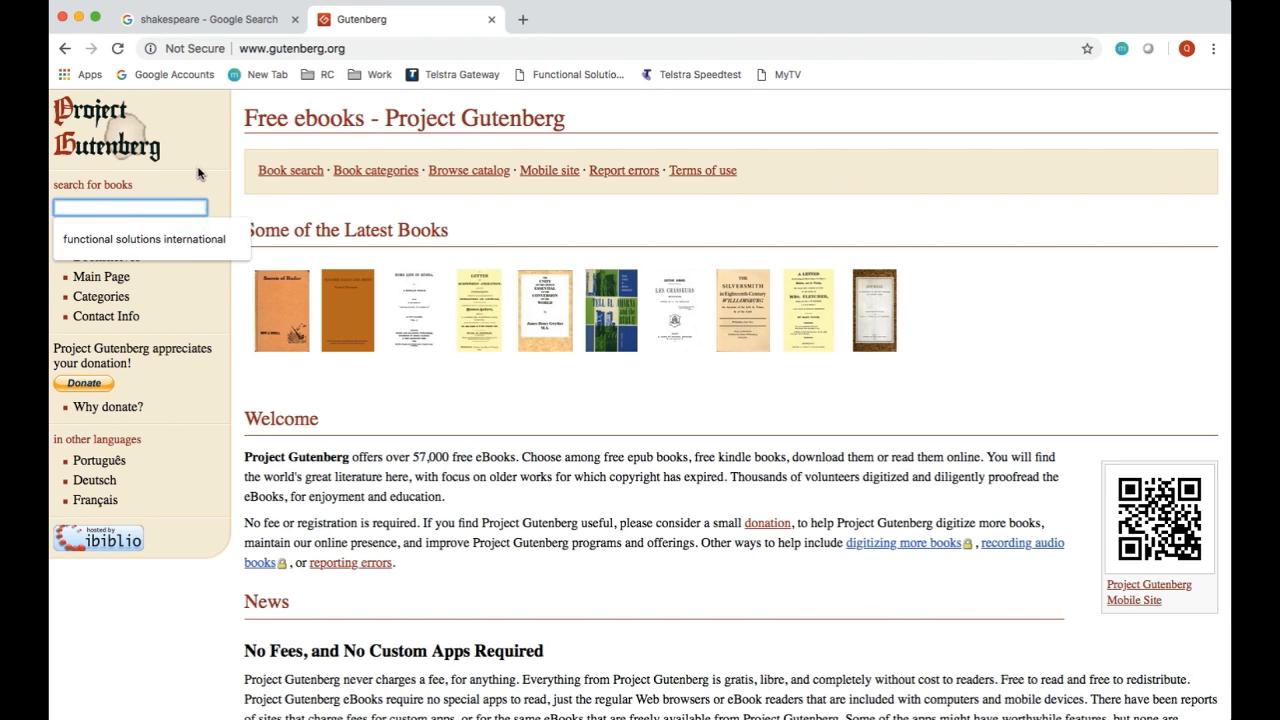
text(shakes)
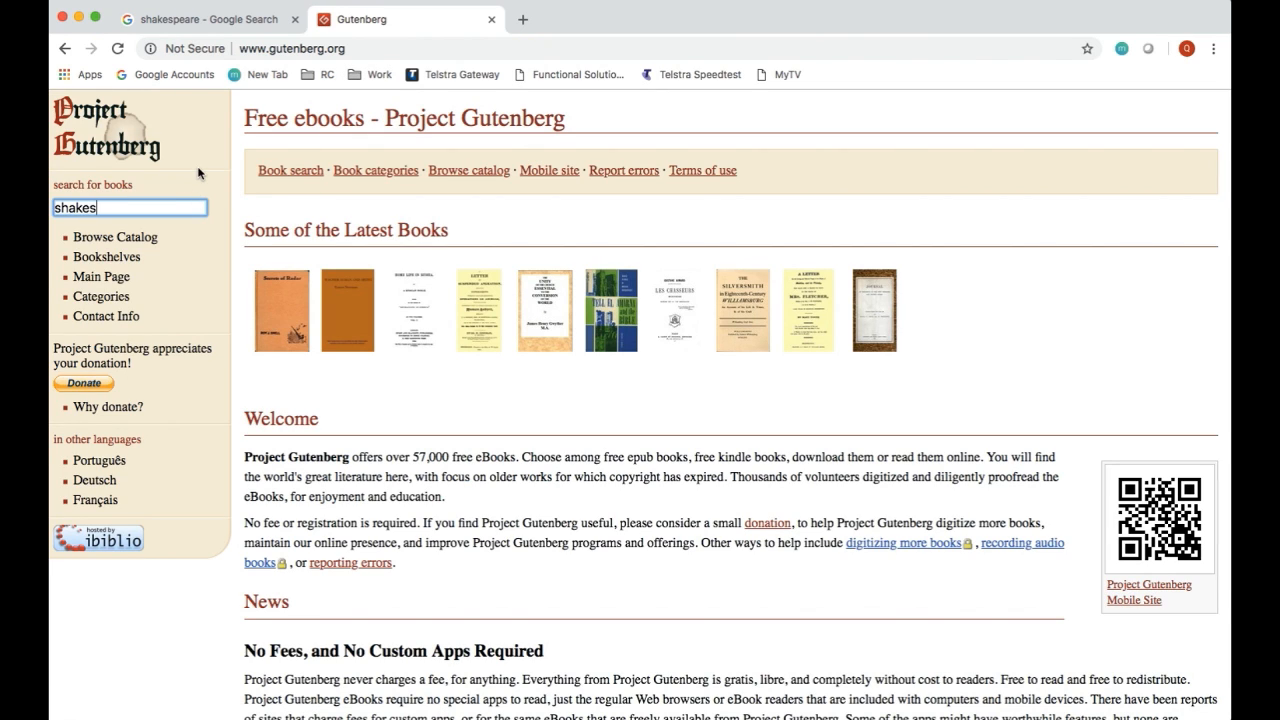
text(peare)
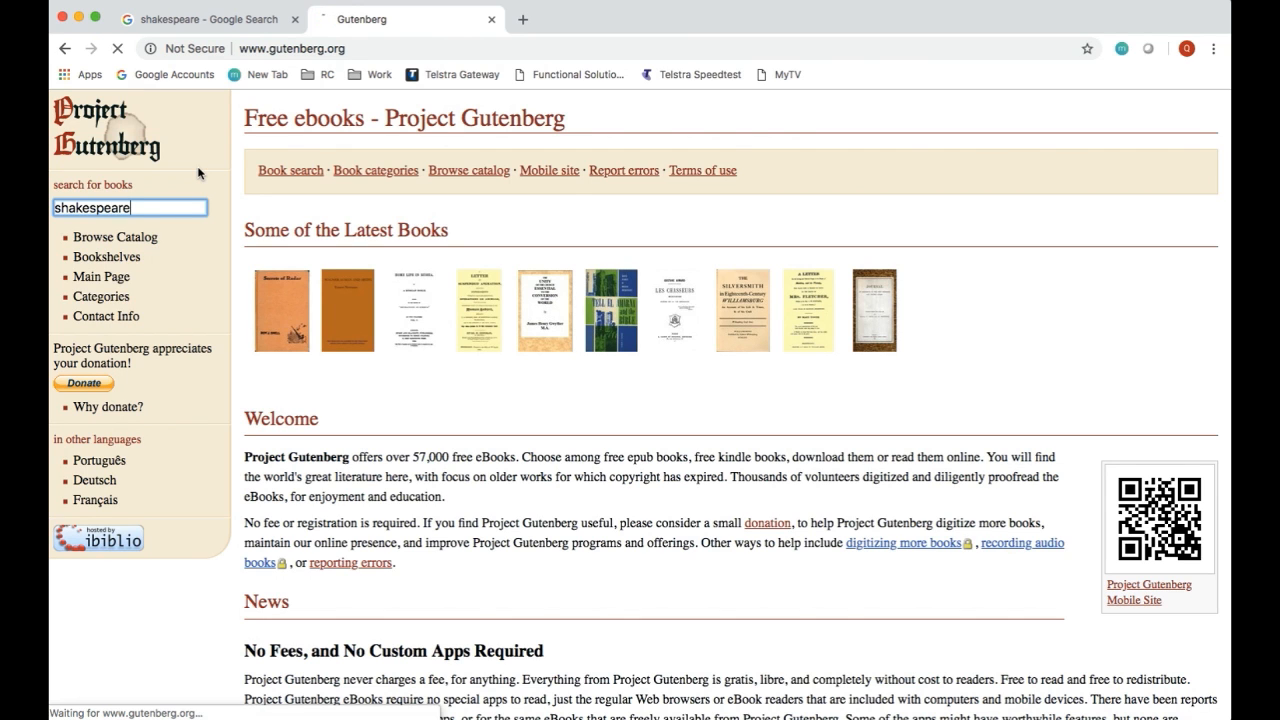
key(Return)
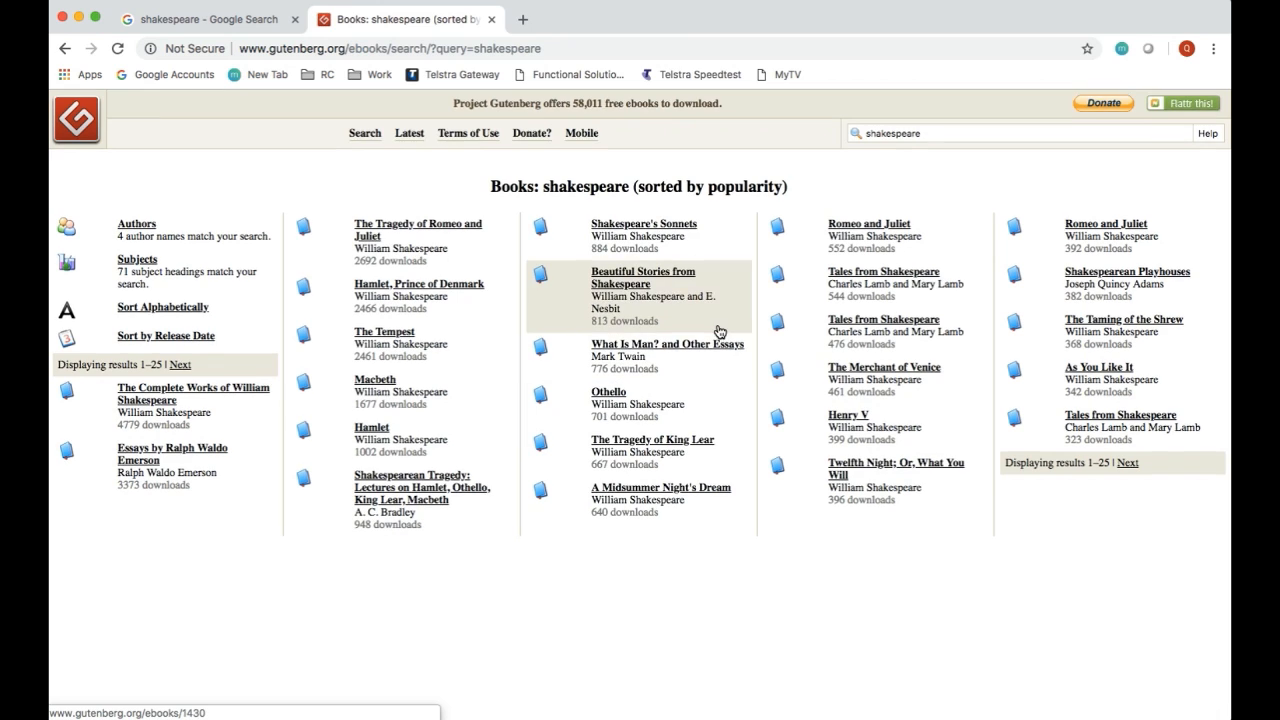
Step: Open britannica.com in a new browser tab
click(522, 19)
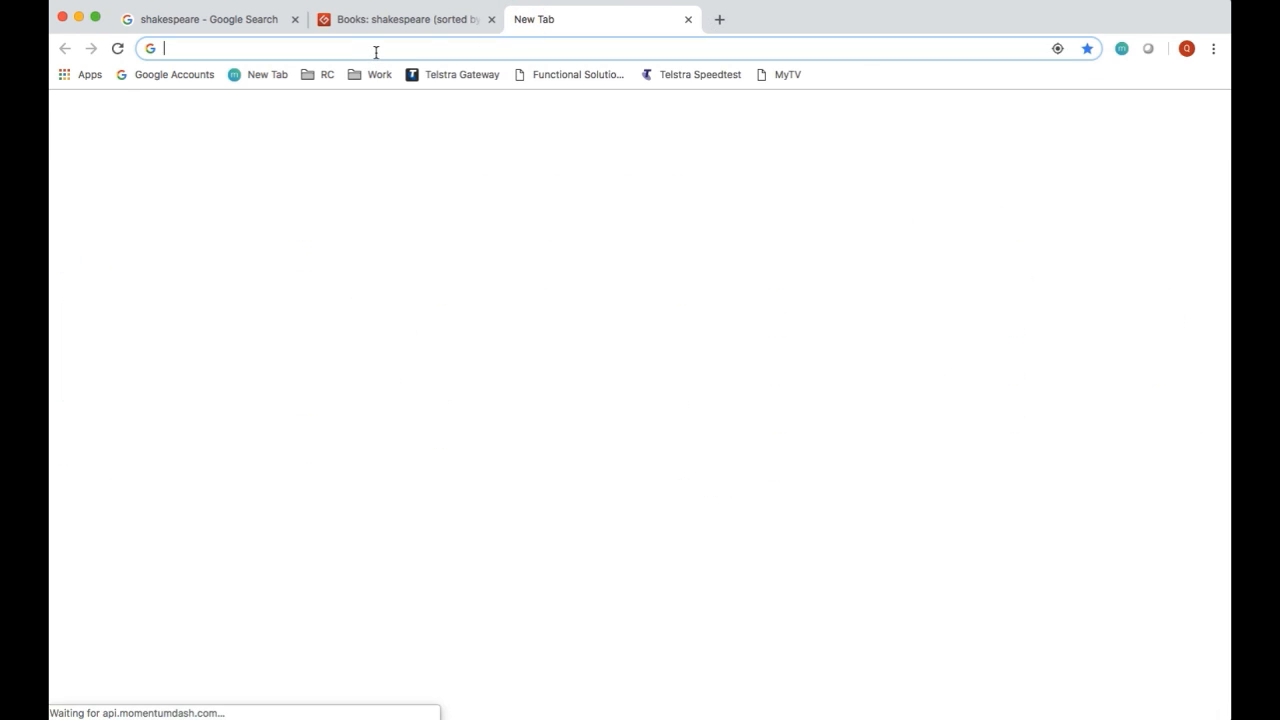
text(britannica.com)
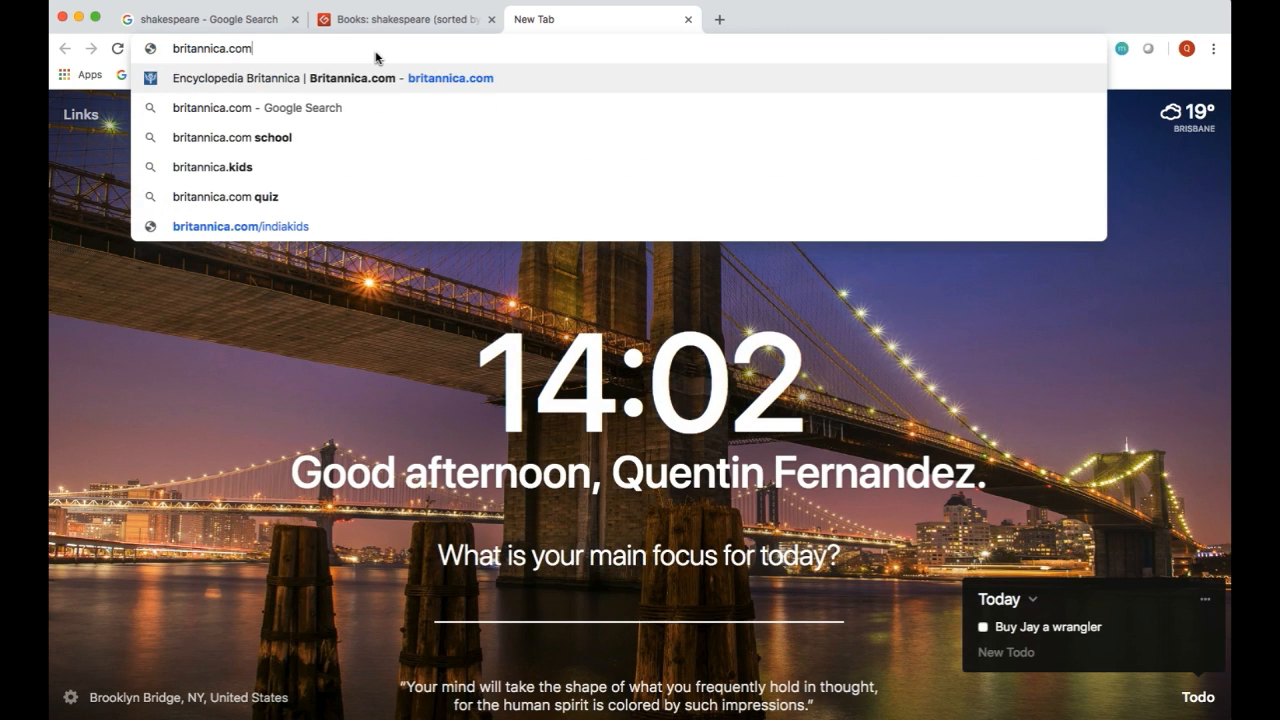
key(Return)
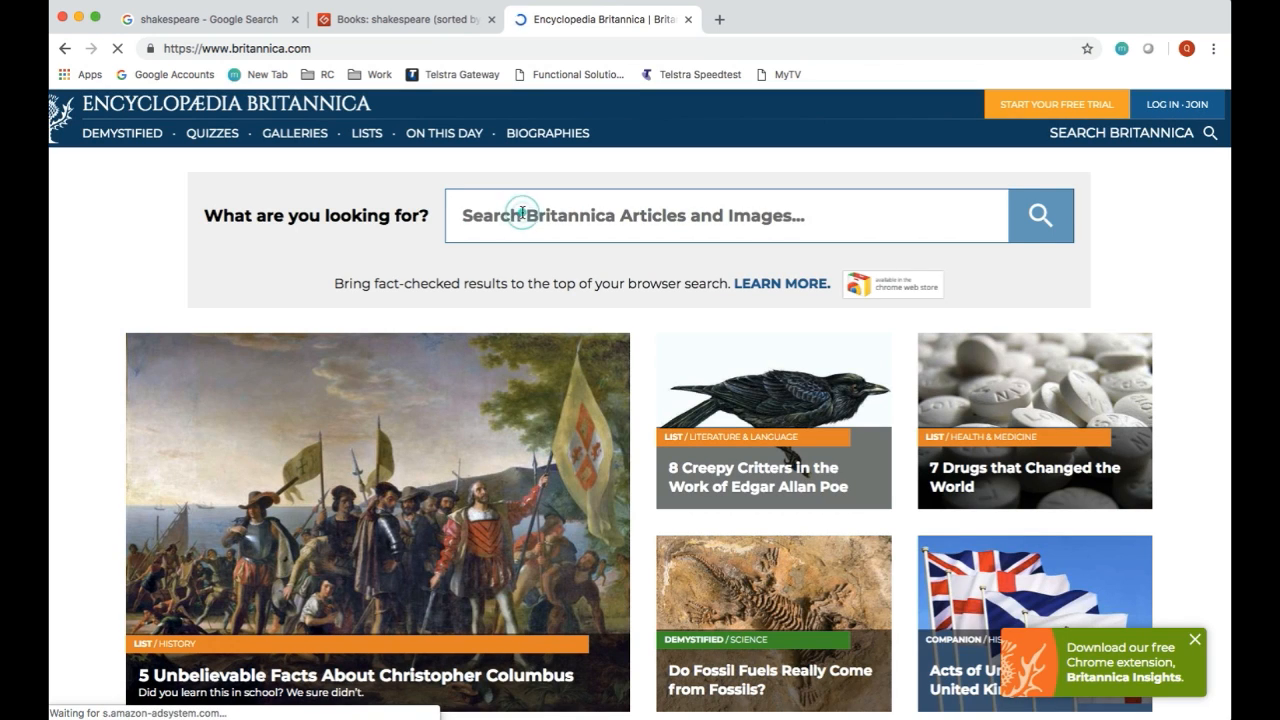
Step: Search Britannica's articles and images for "shakespeare" and look through the results
click(520, 212)
text(shea)
key(BackSpace)
key(BackSpace)
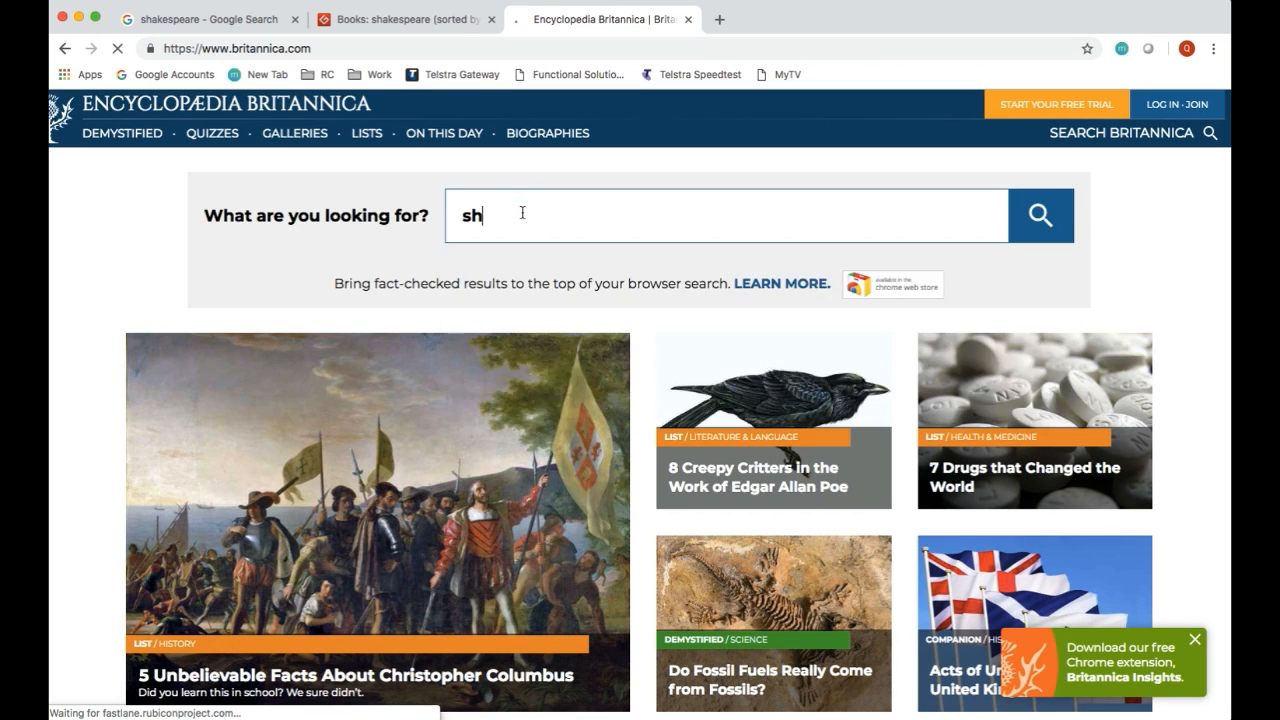
text(akespeare)
key(Return)
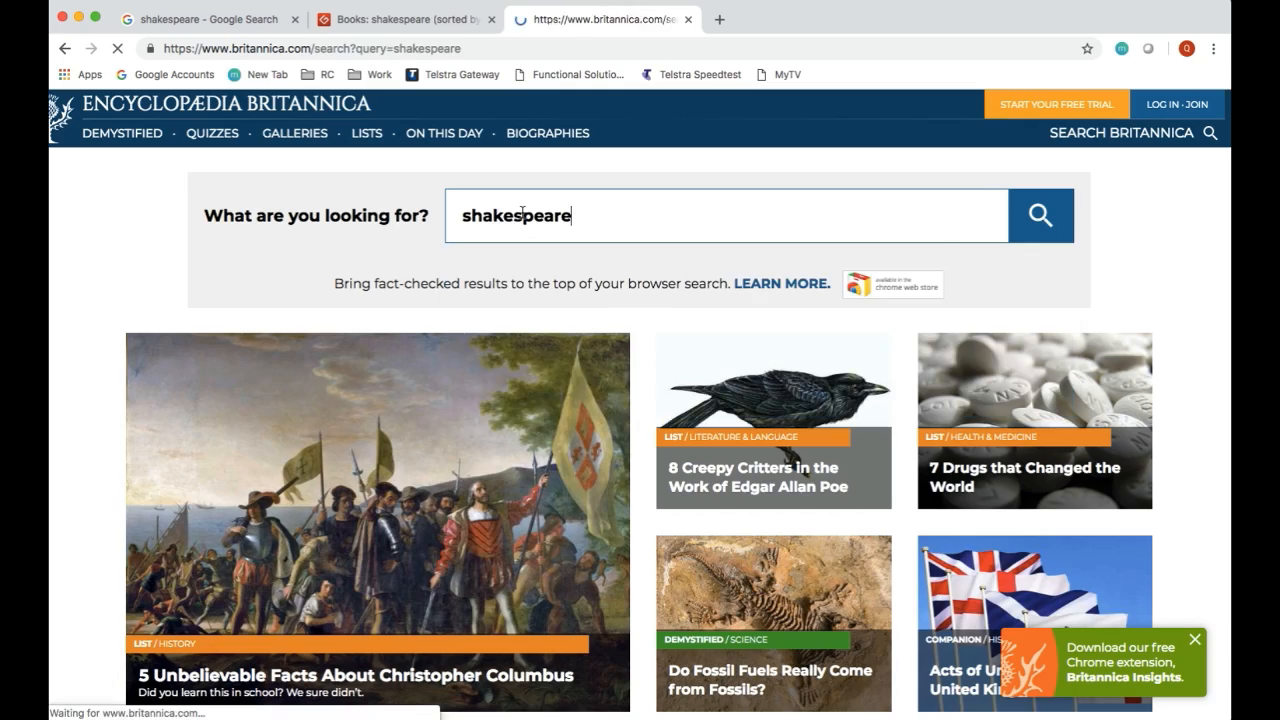
scroll(416, 340, down, 5)
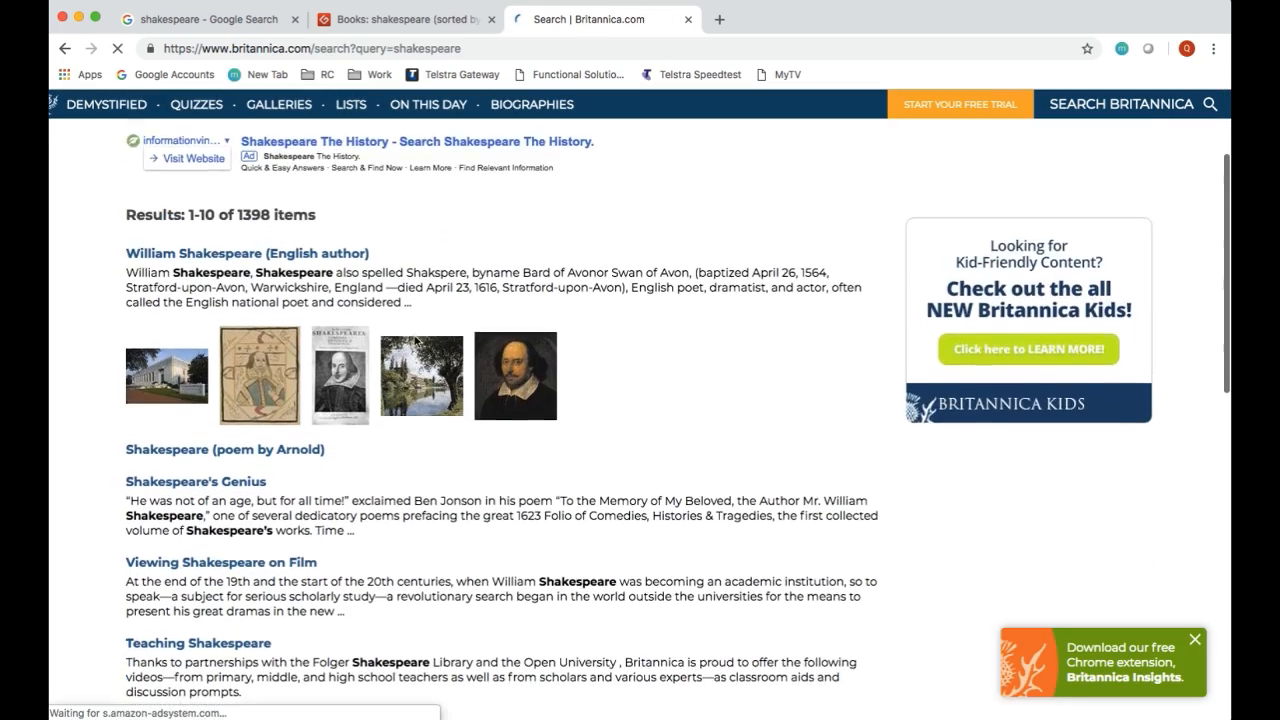
scroll(416, 340, down, 2)
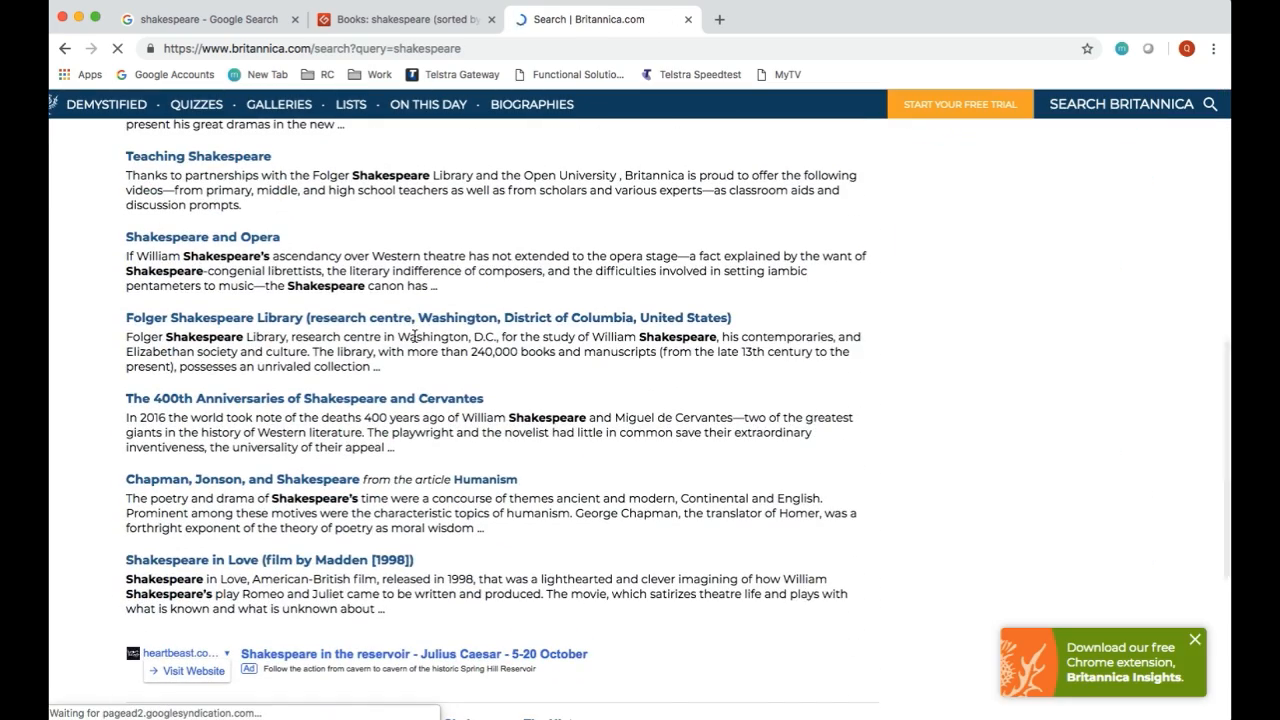
Step: Open proquest.com in a new browser tab
key(super+t)
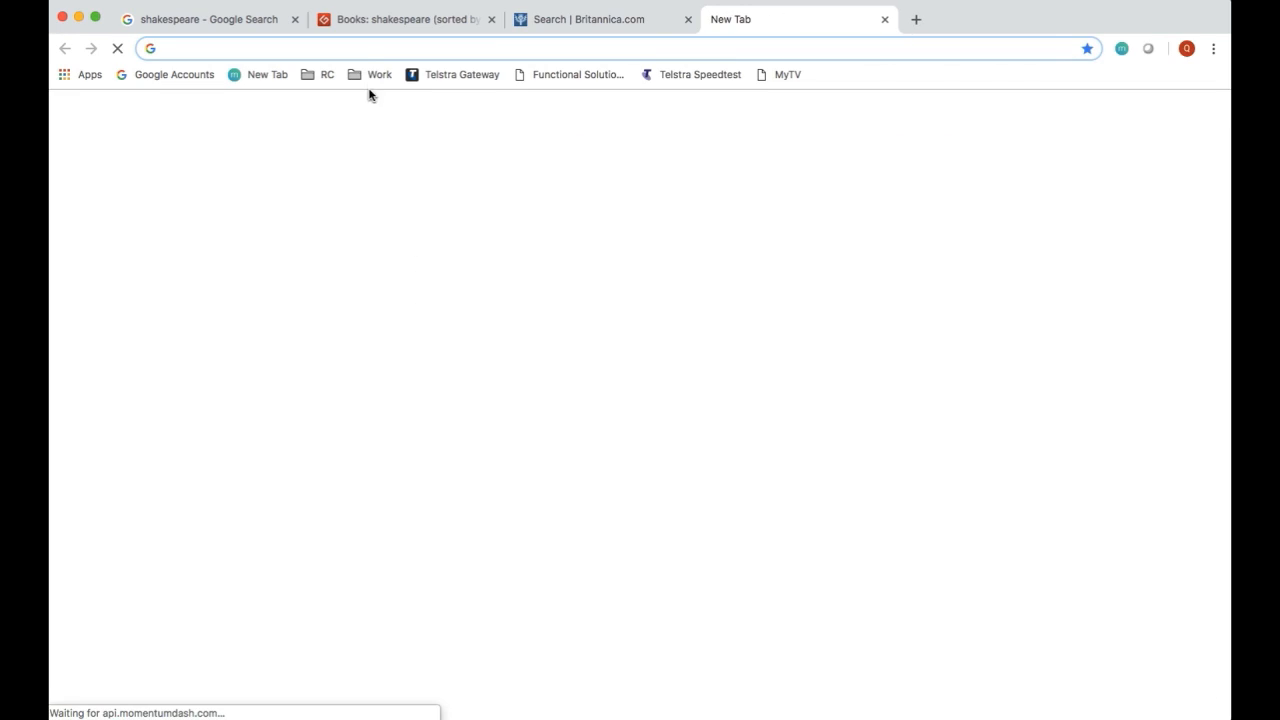
text(pro)
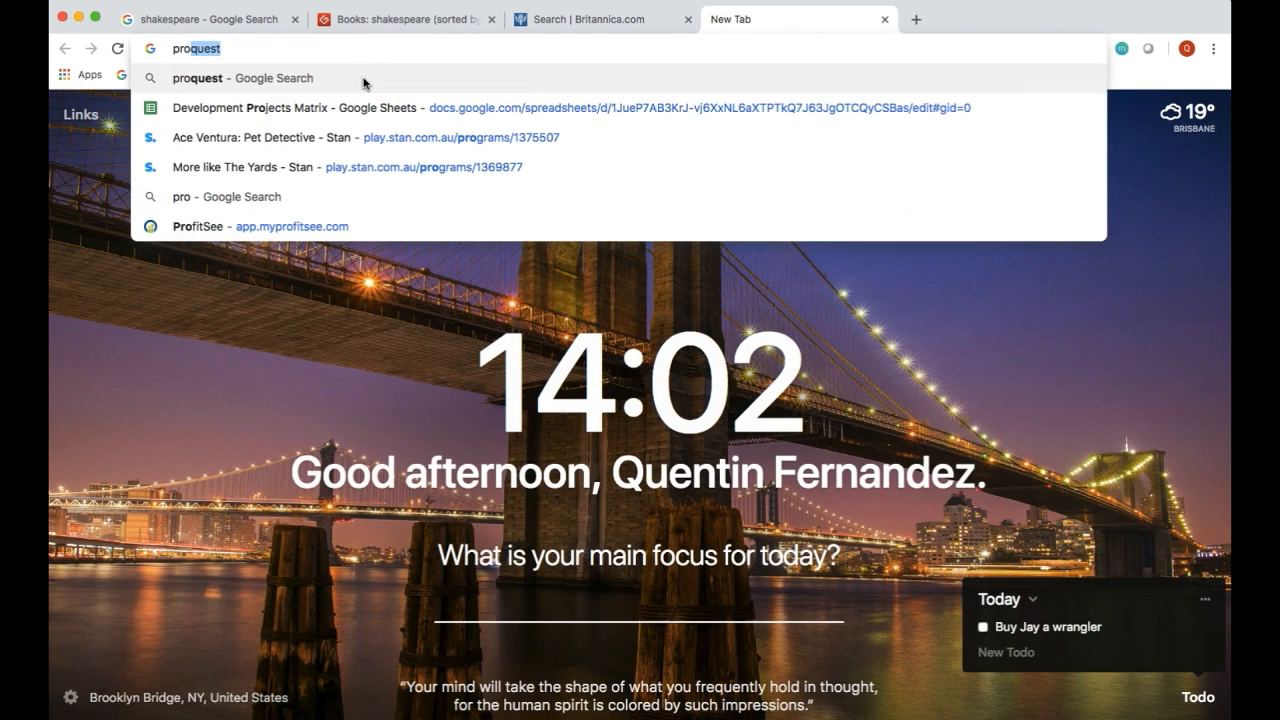
text(quest.com)
key(Return)
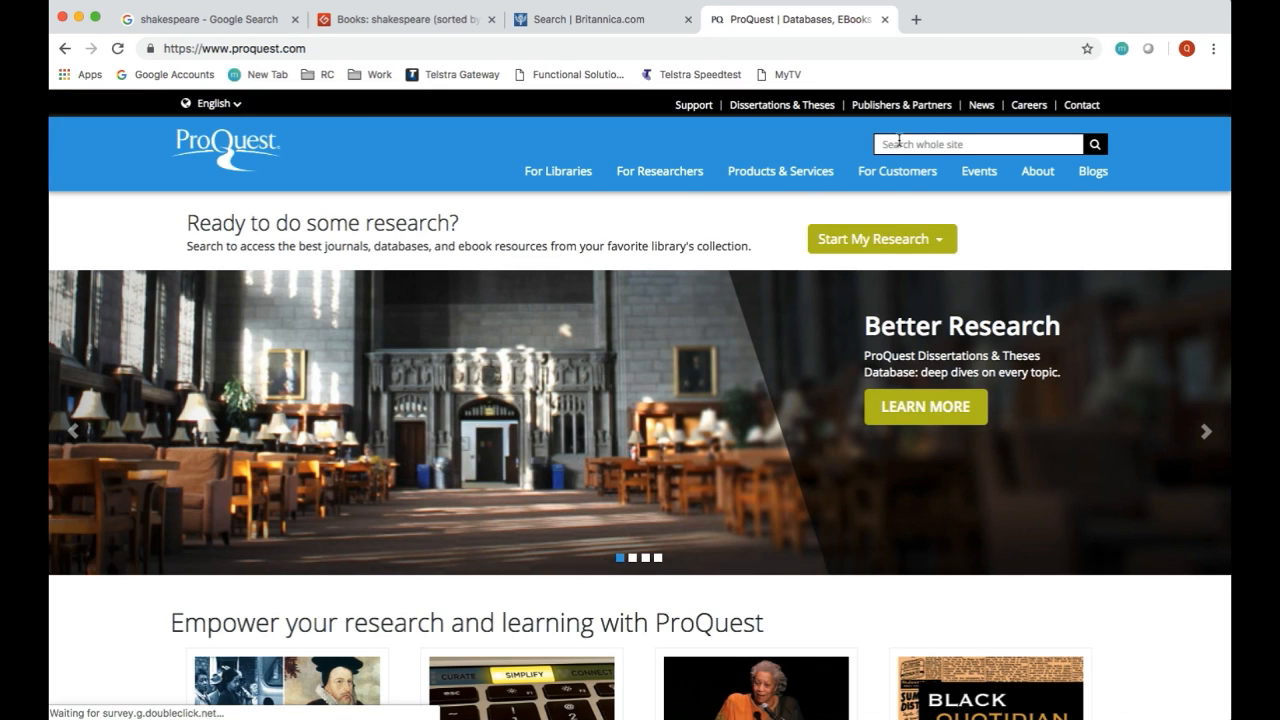
Step: Search the whole ProQuest site for "shakespeare" and look through the first page of results
click(898, 143)
text(shakes)
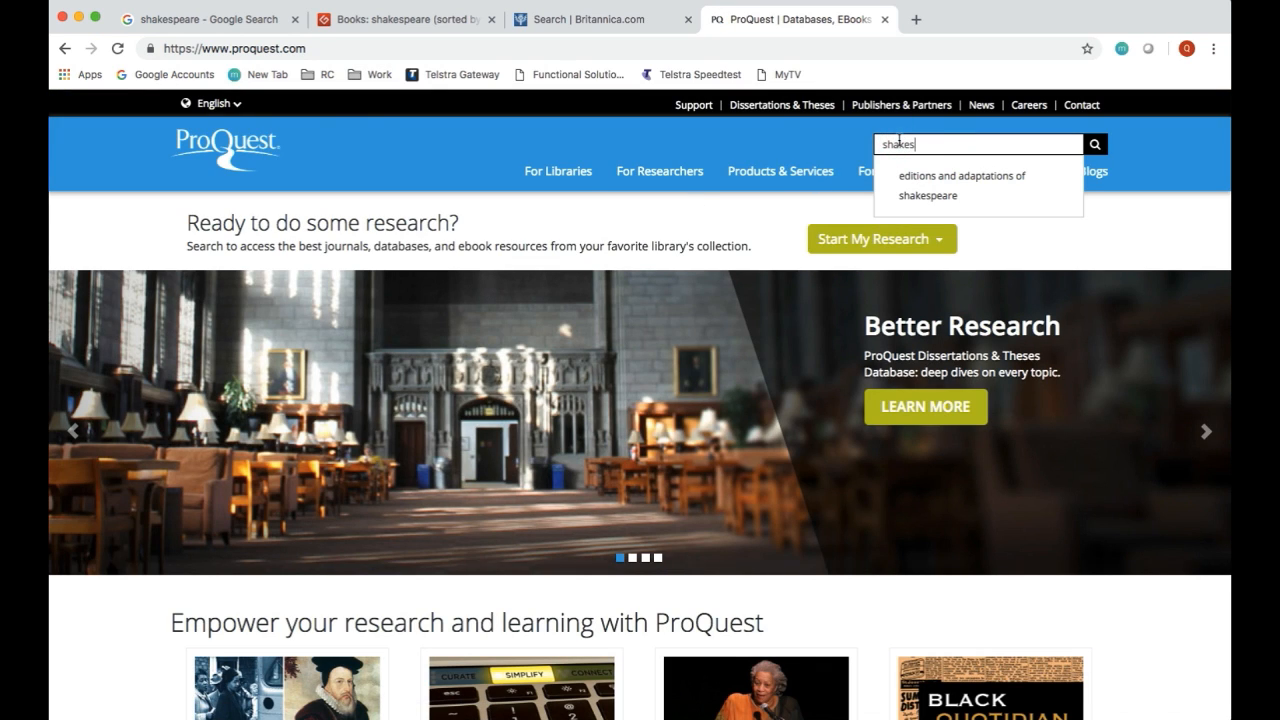
text(peare)
key(Return)
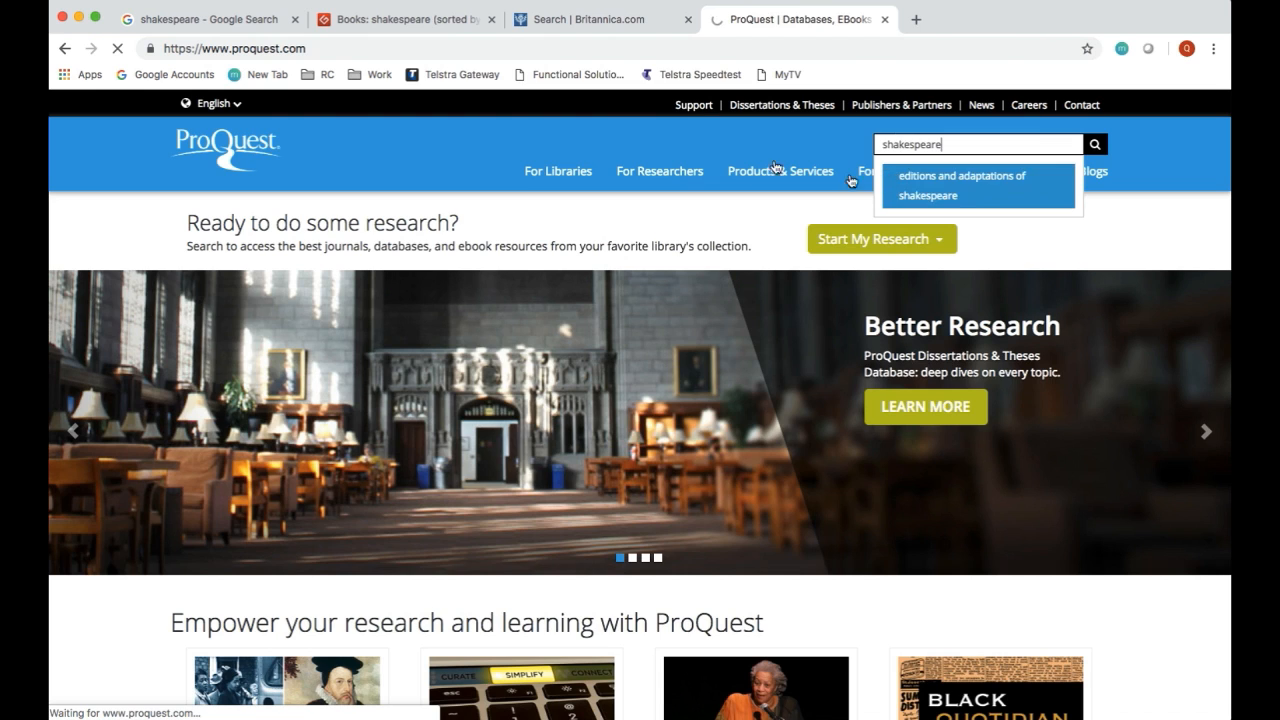
scroll(503, 315, down, 7)
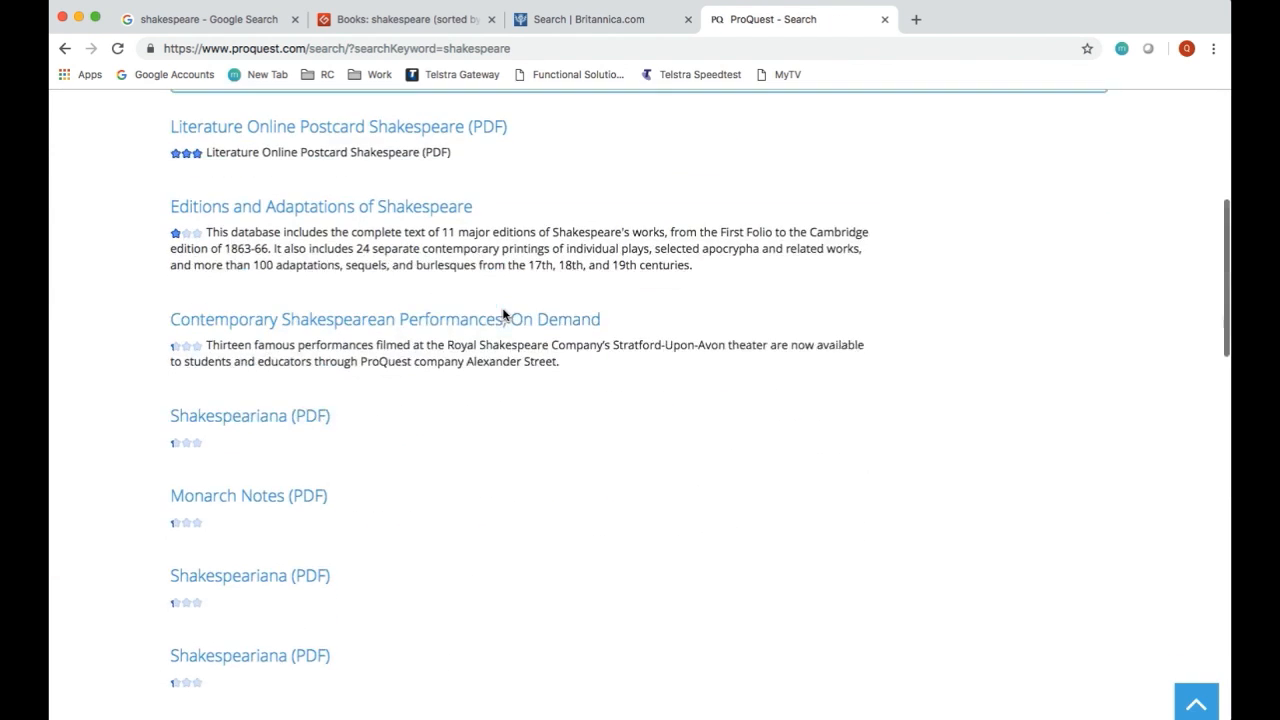
scroll(503, 316, down, 3)
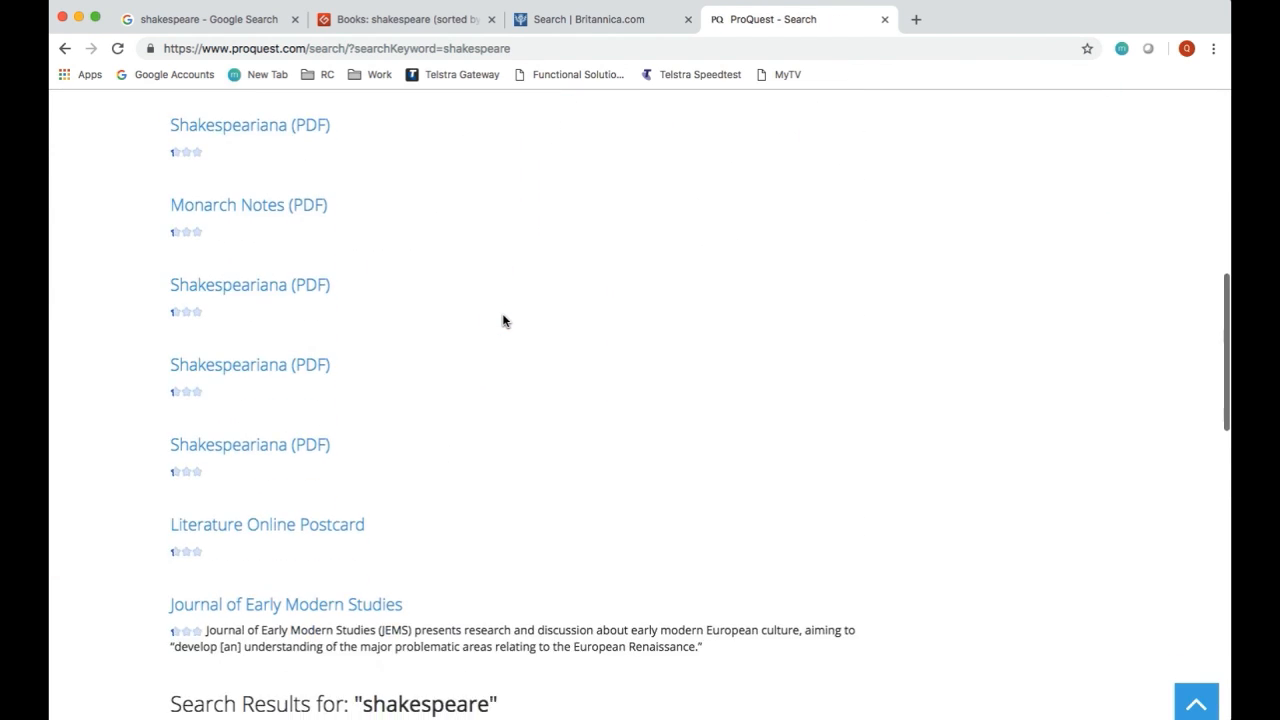
scroll(503, 320, down, 1)
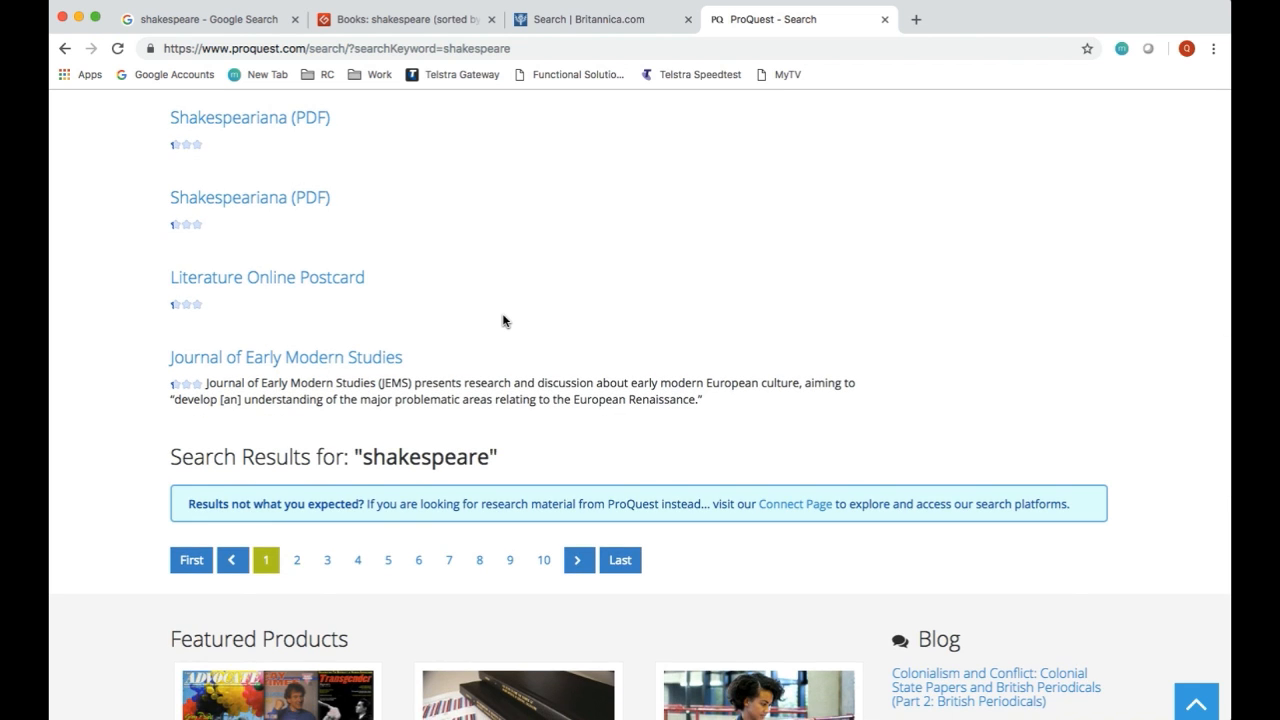
scroll(503, 320, up, 6)
scroll(503, 320, up, 5)
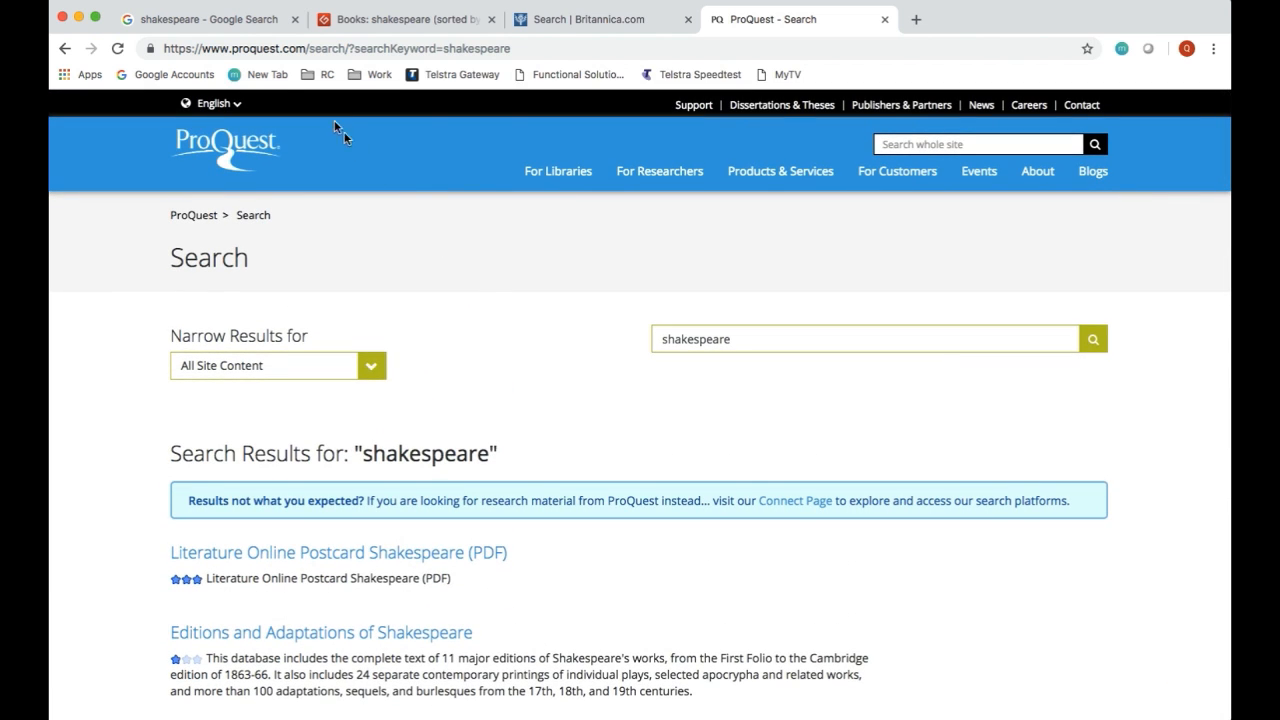
Step: Compare the Shakespeare results on Google, Project Gutenberg, Britannica and ProQuest, ending with a closer look at Google's result list
click(237, 29)
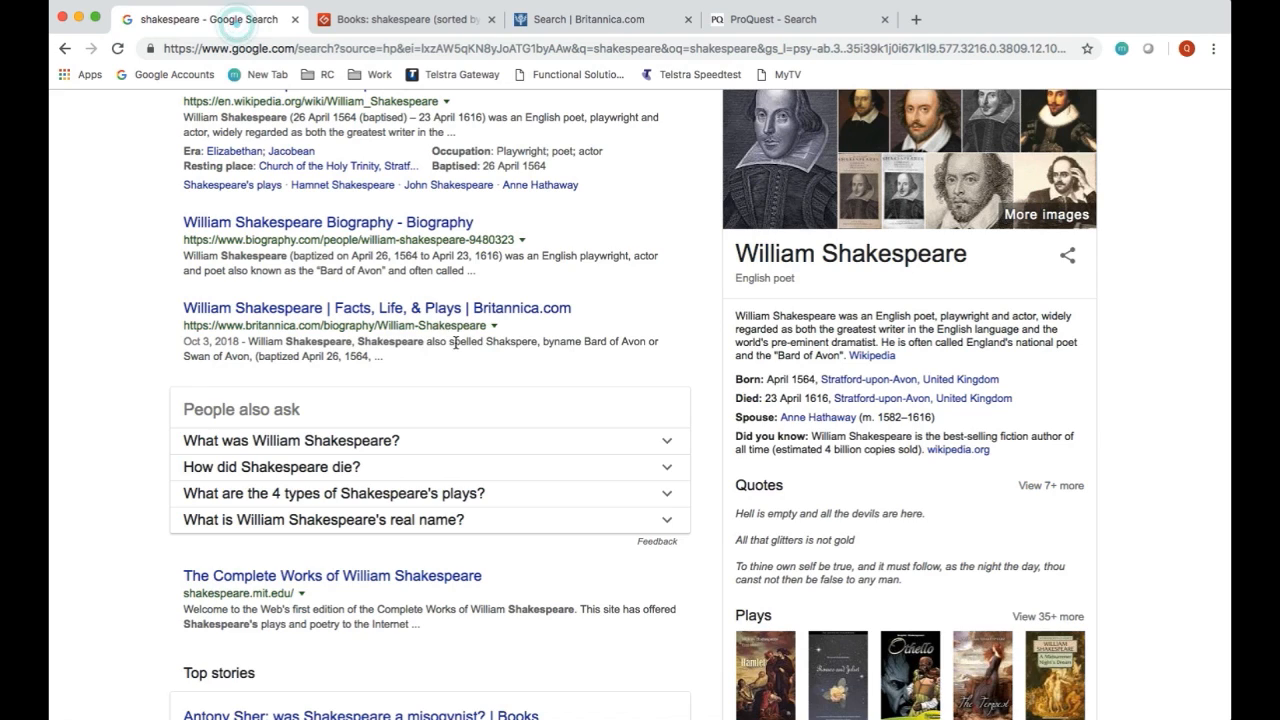
click(415, 24)
click(543, 24)
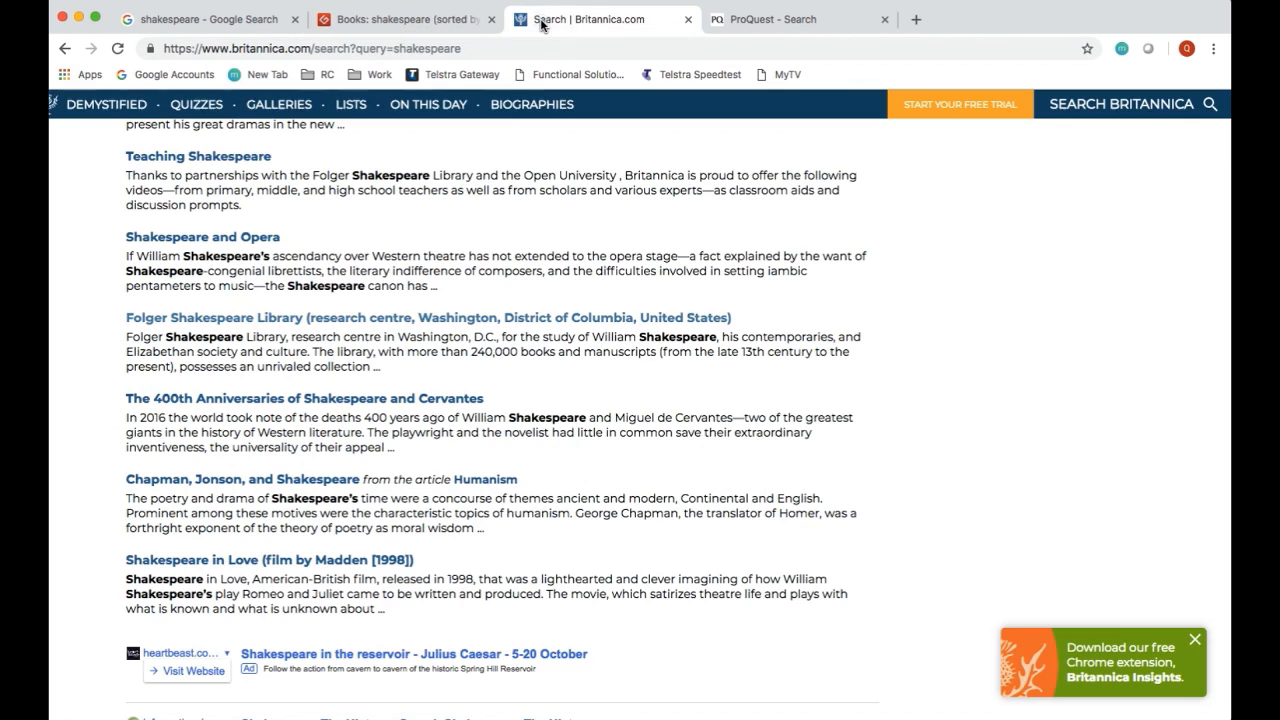
click(729, 21)
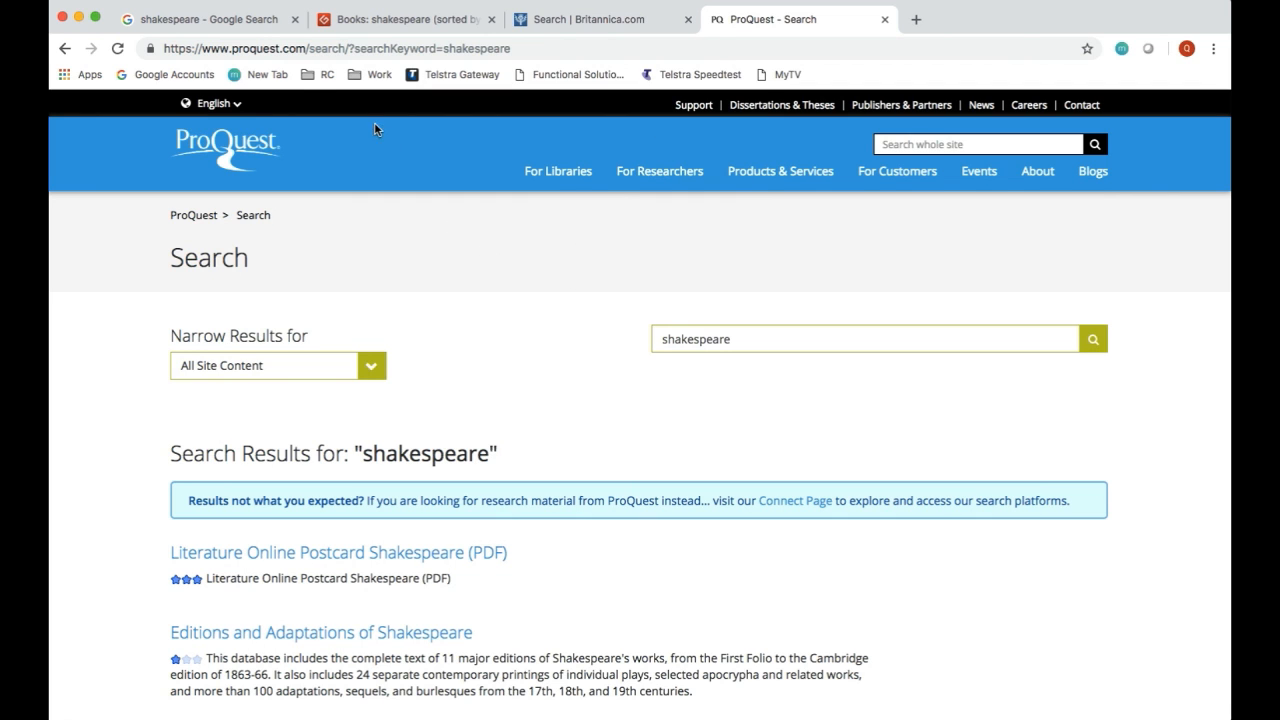
click(229, 24)
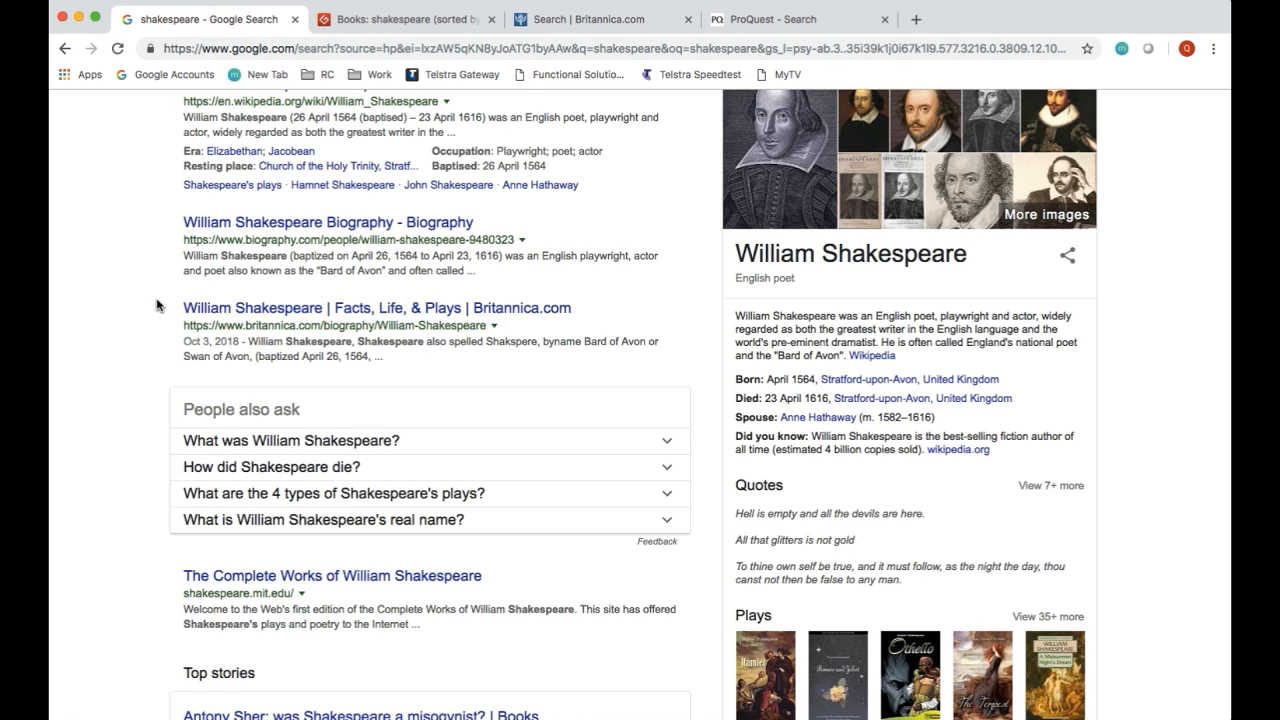
scroll(156, 304, down, 4)
scroll(156, 304, up, 7)
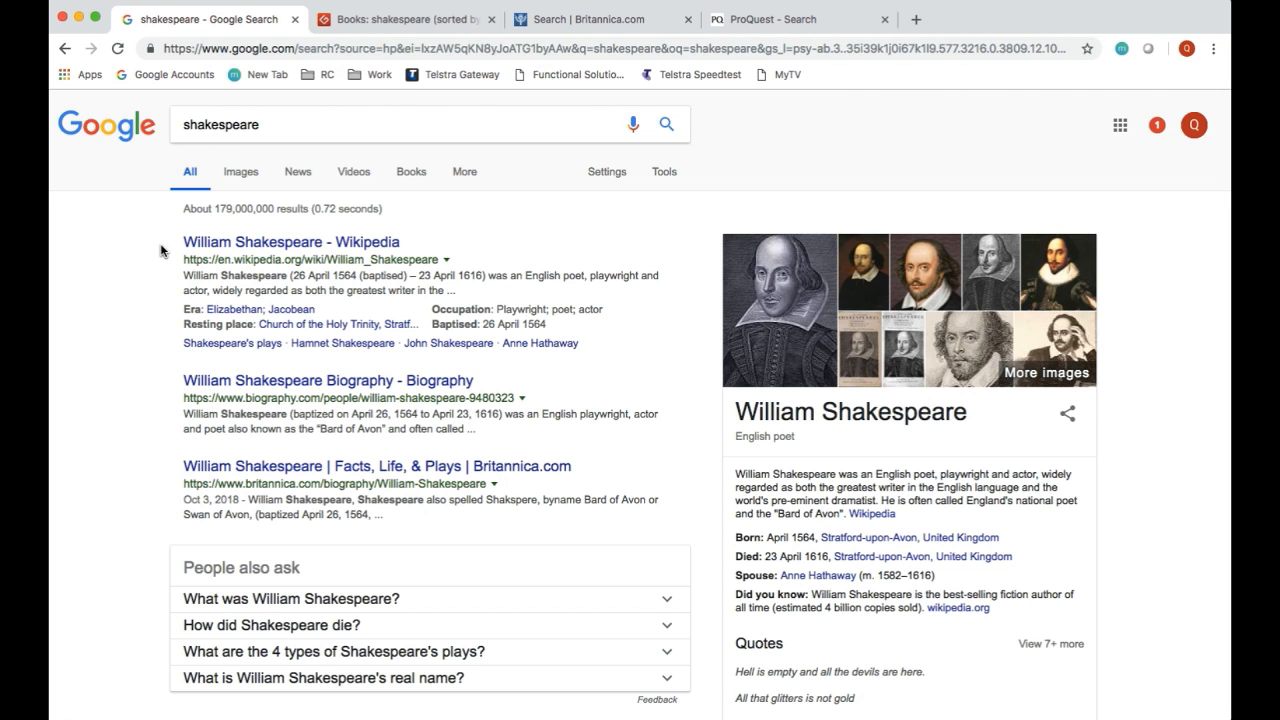
scroll(160, 250, down, 2)
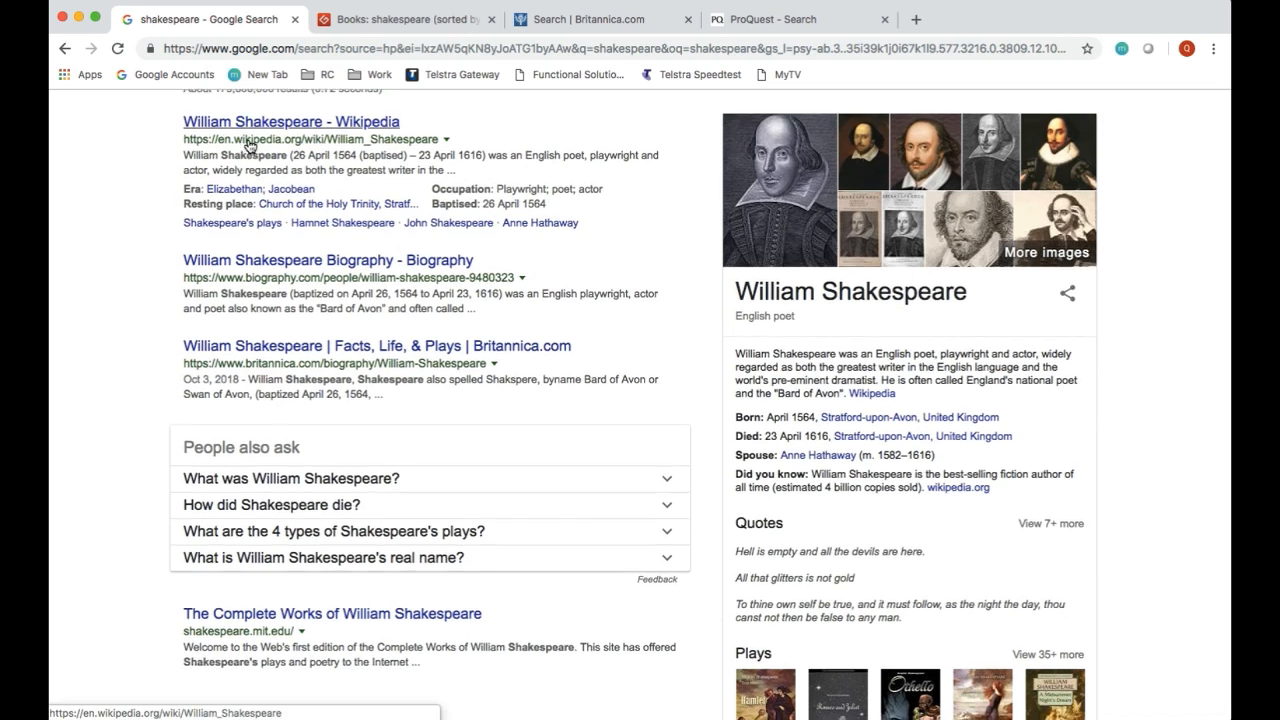
Step: Go back and forth between the open search tabs to contrast how Google, Project Gutenberg, Britannica and ProQuest present their Shakespeare results
scroll(175, 135, down, 2)
scroll(250, 128, up, 4)
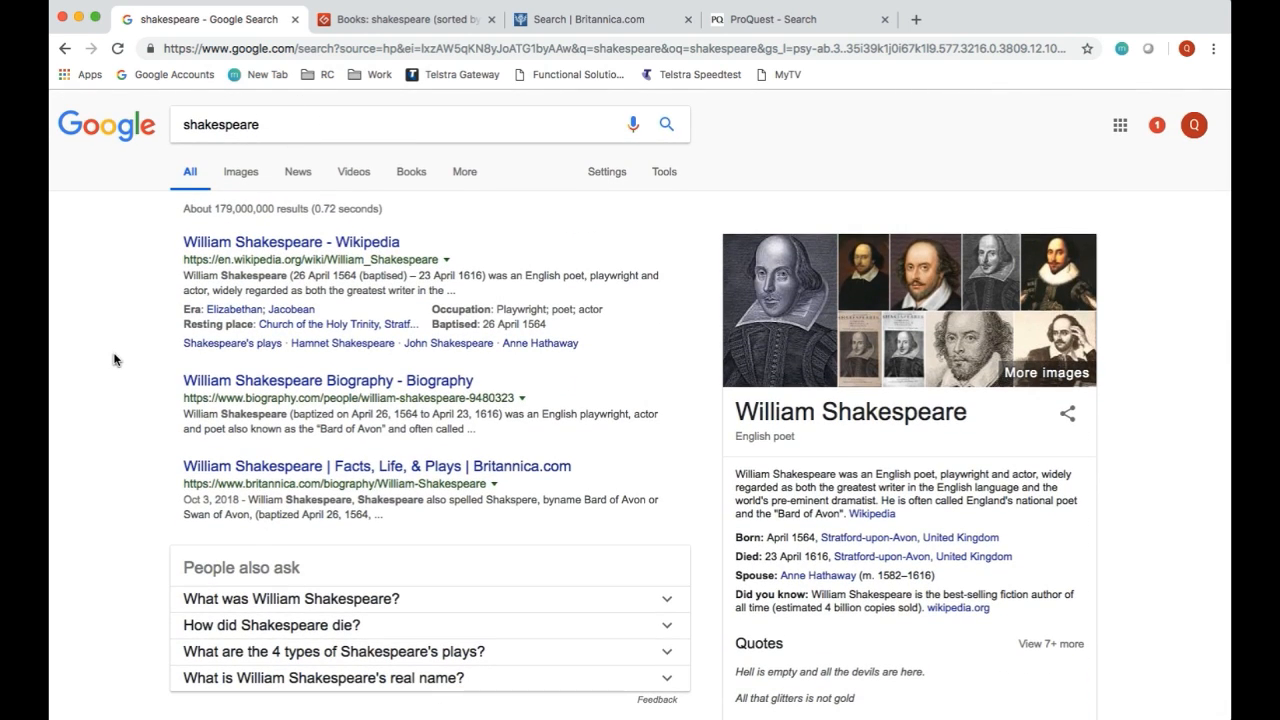
click(332, 22)
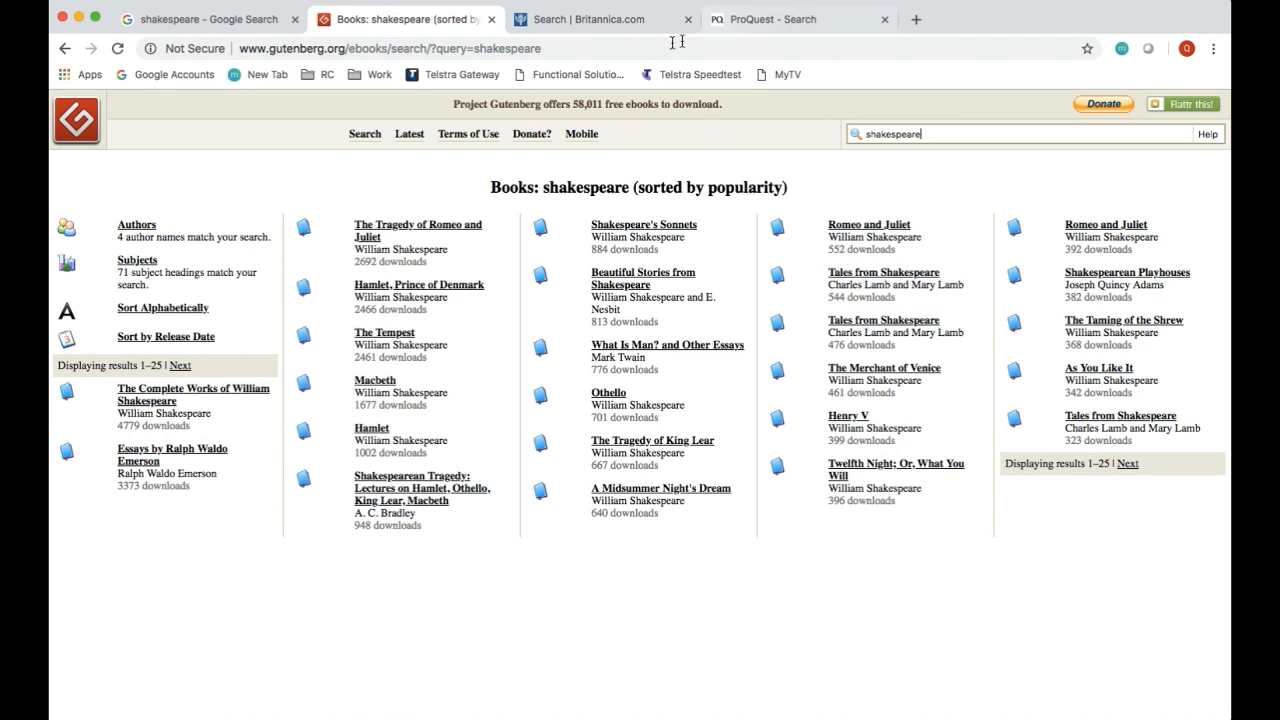
click(618, 24)
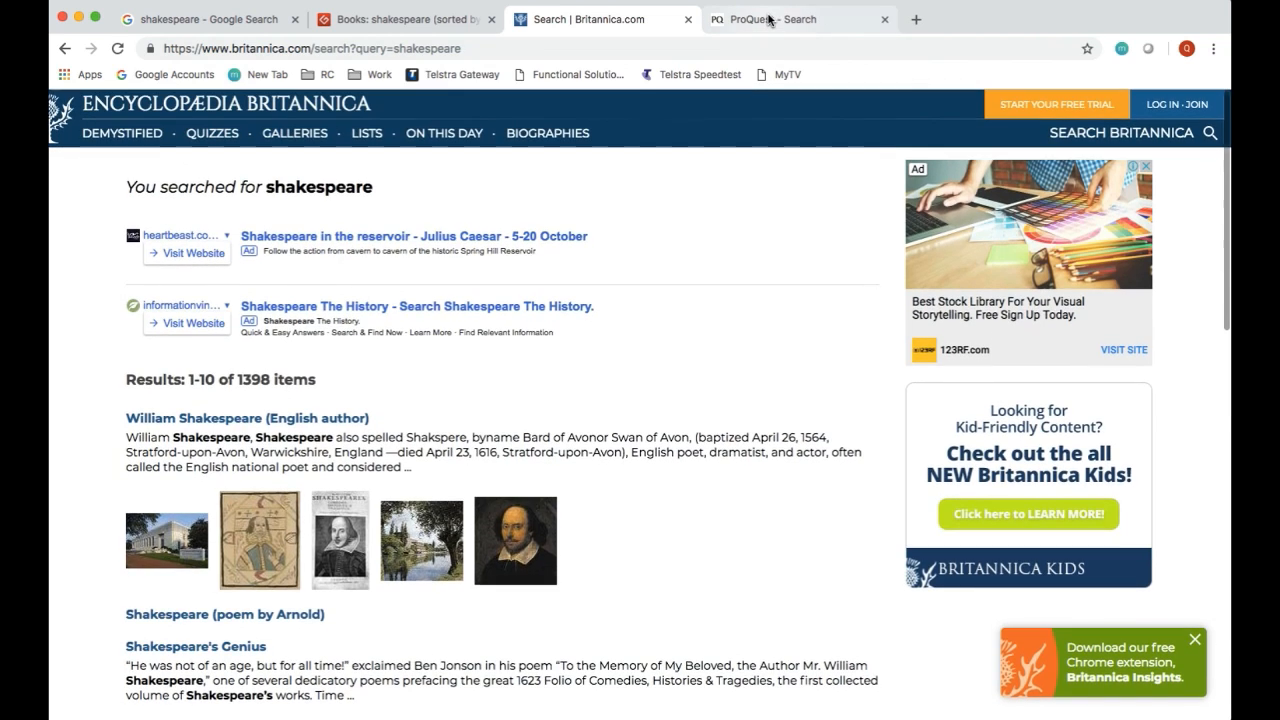
click(770, 20)
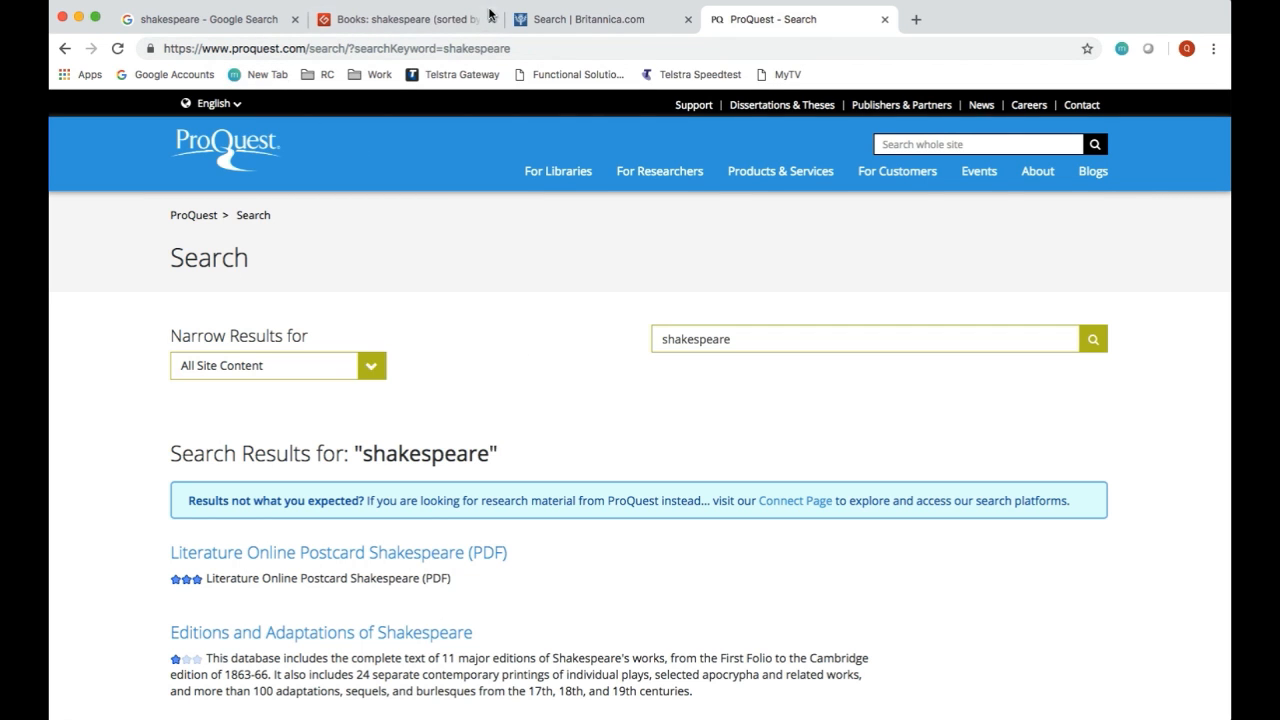
click(535, 27)
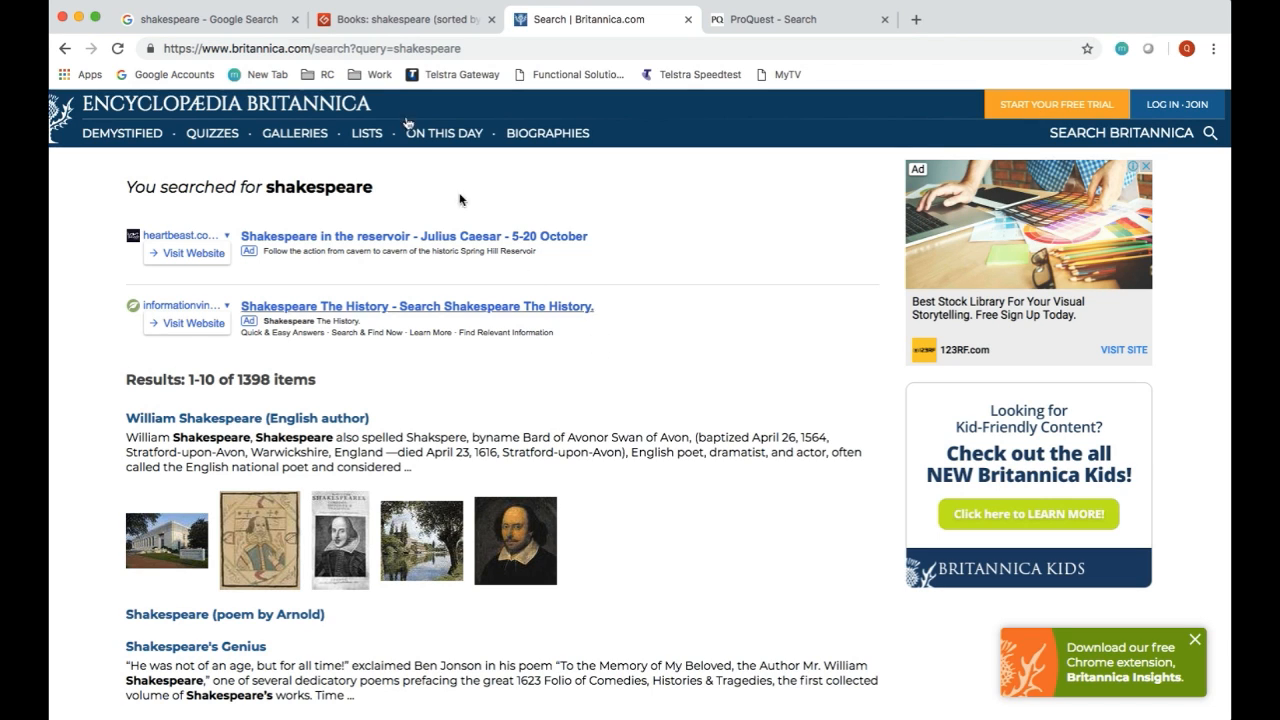
click(240, 22)
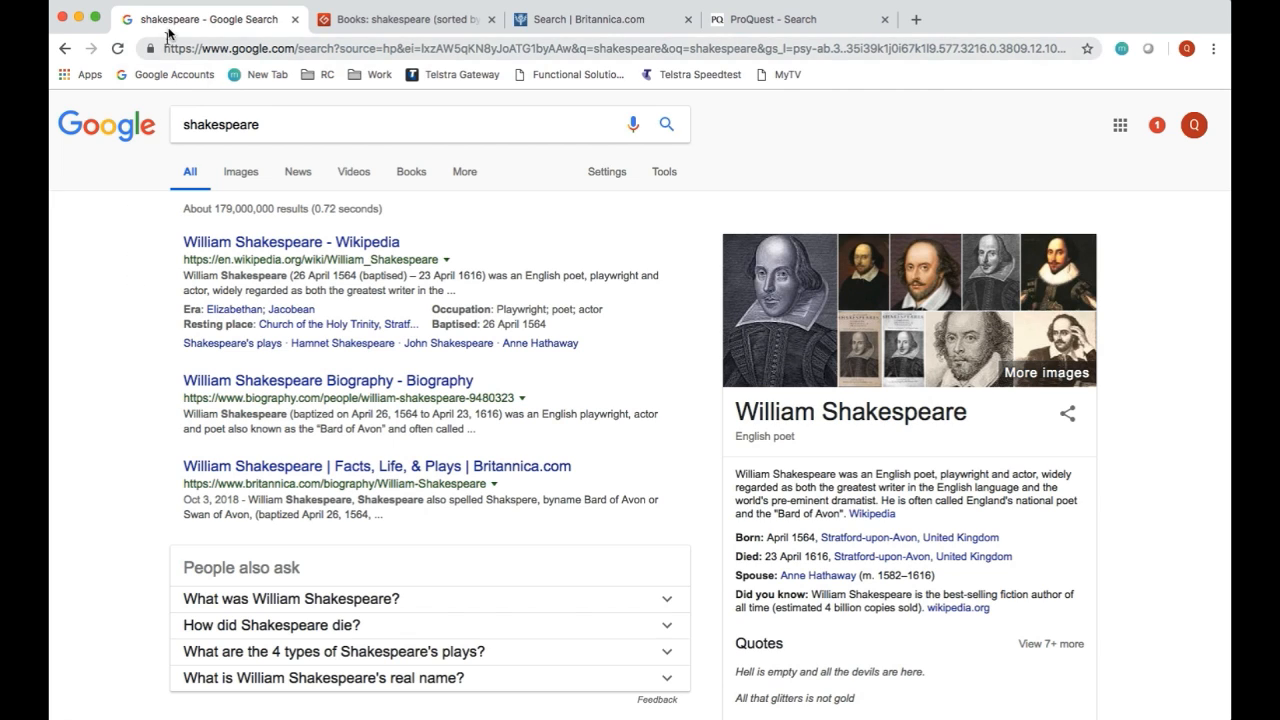
click(345, 20)
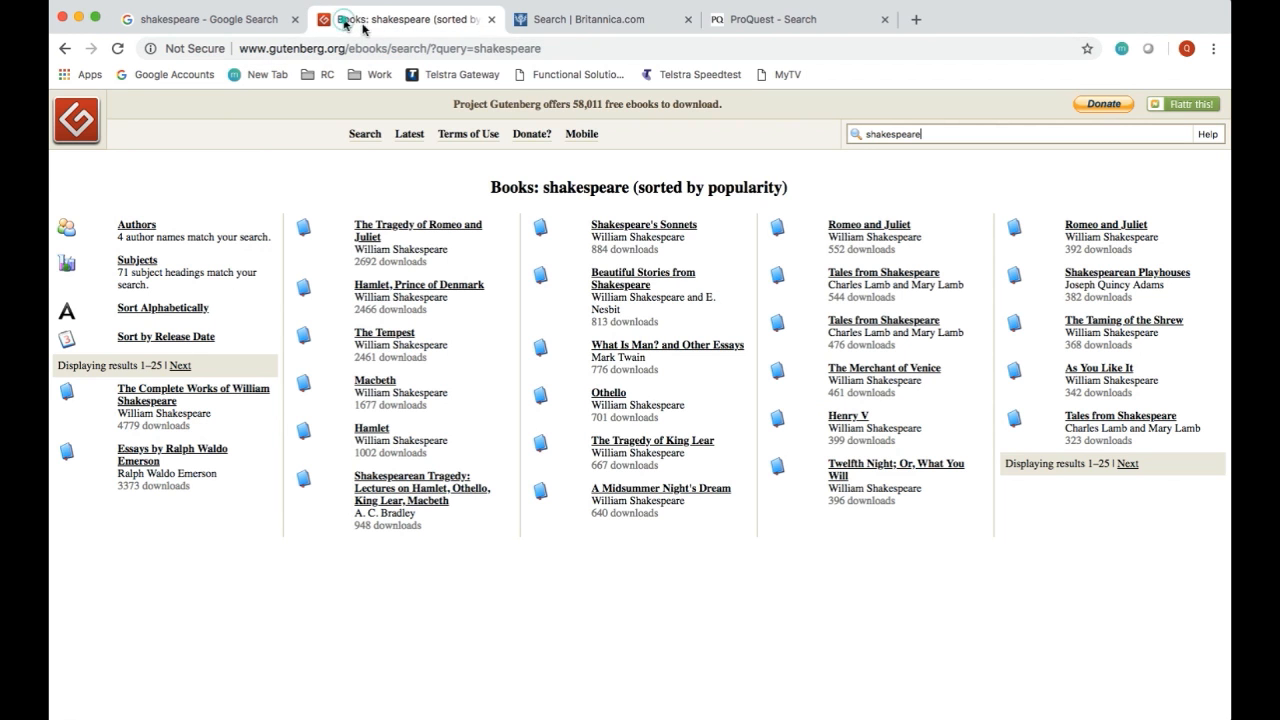
click(752, 29)
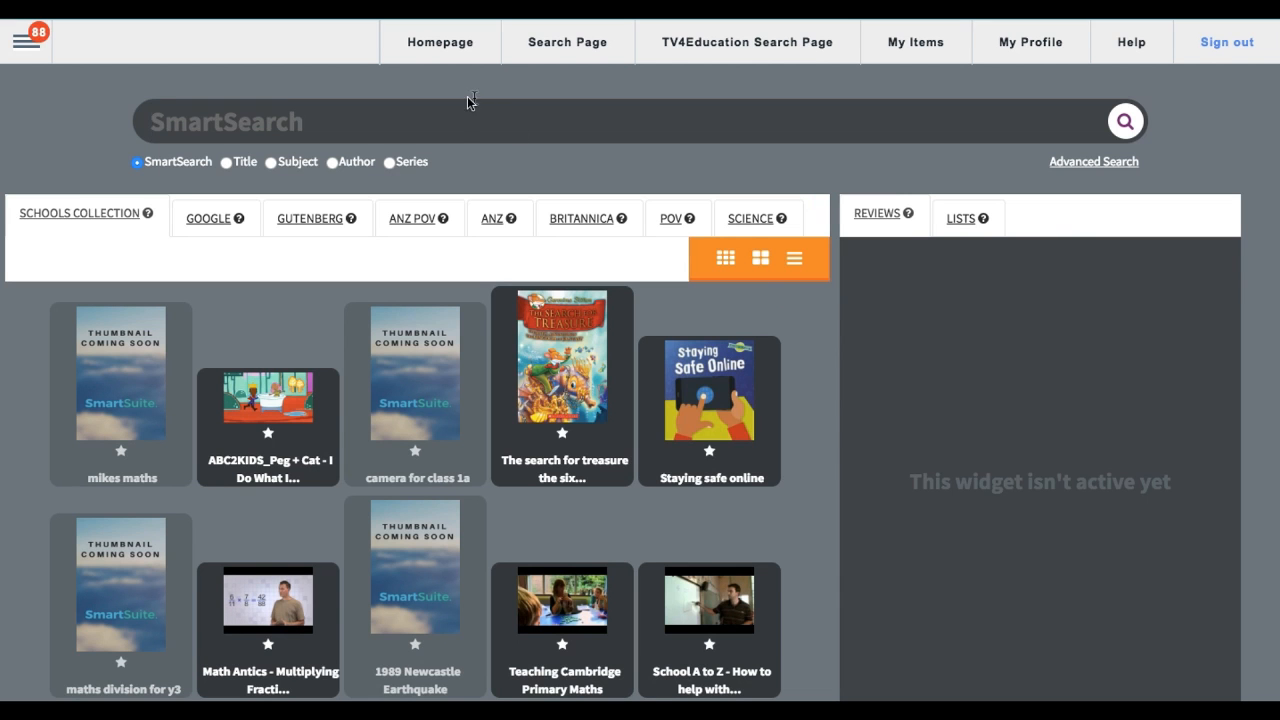
Step: Run a SmartSearch for "shakespeare" on the SmartLibrary federated search page
click(460, 120)
text(sh)
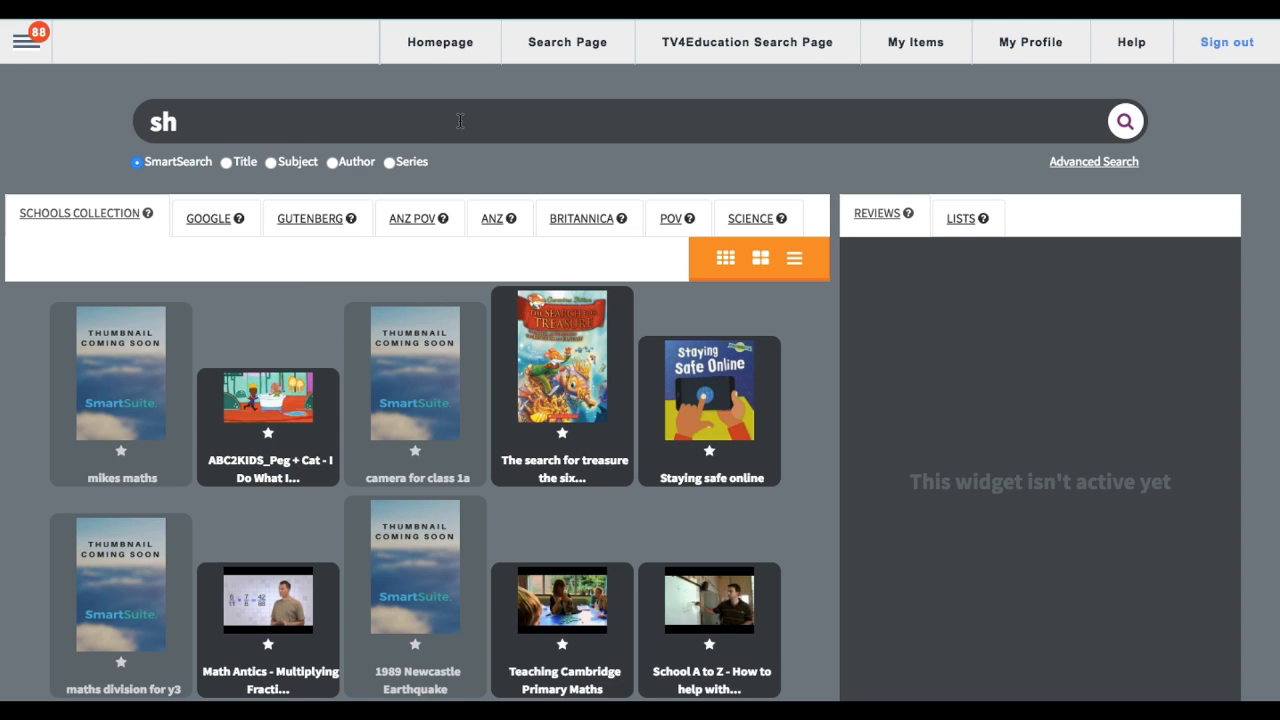
text(akespeare)
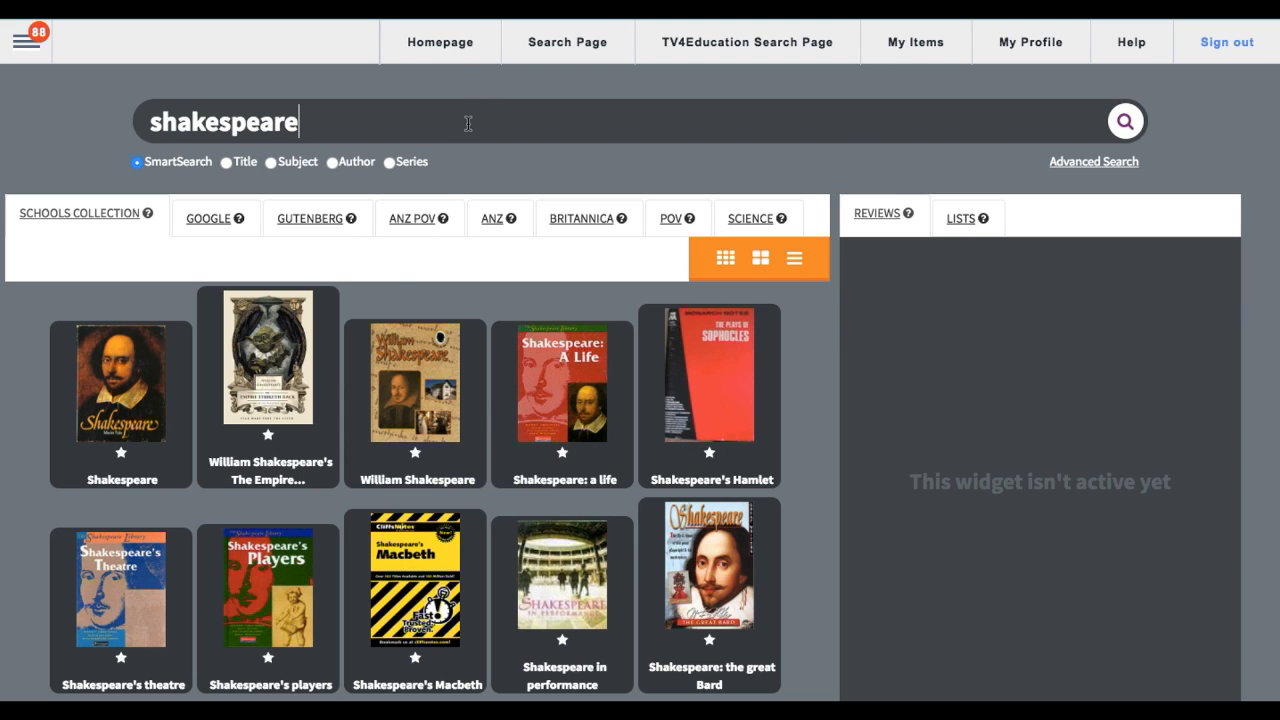
Step: View the catalogue details of the first book, "Shakespeare", in the Schools Collection results and close them
click(131, 398)
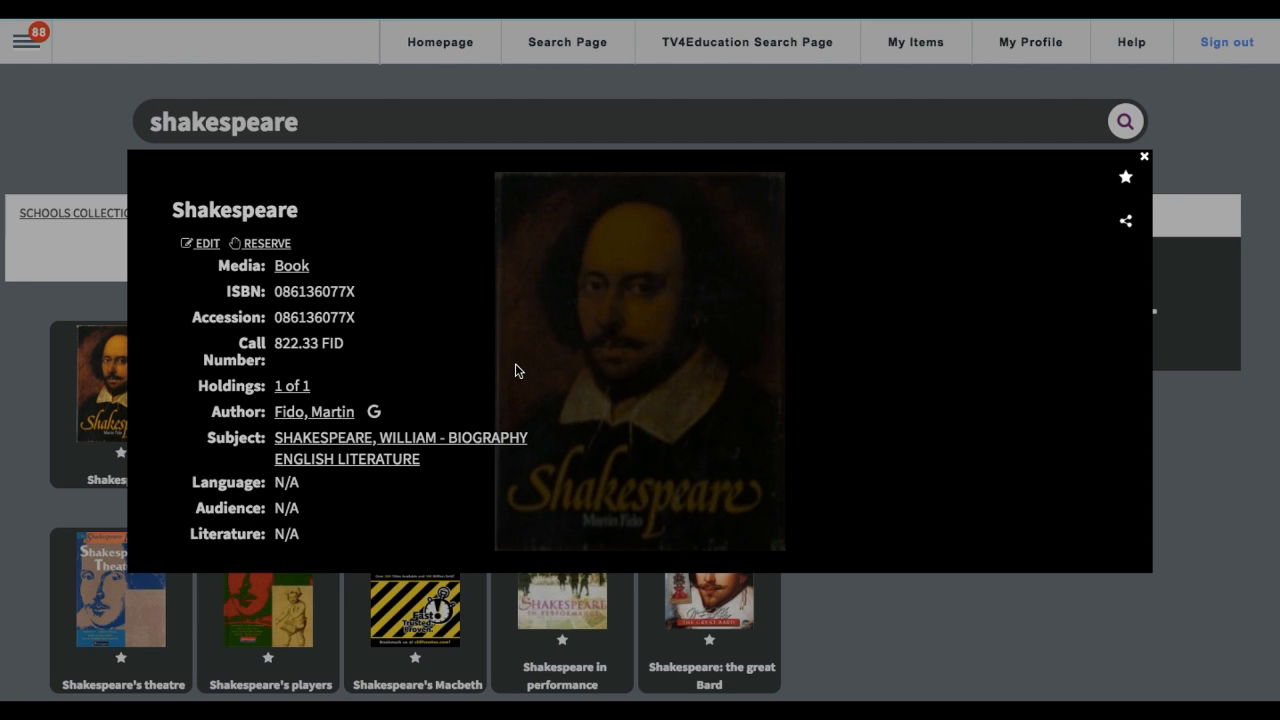
scroll(515, 371, down, 1)
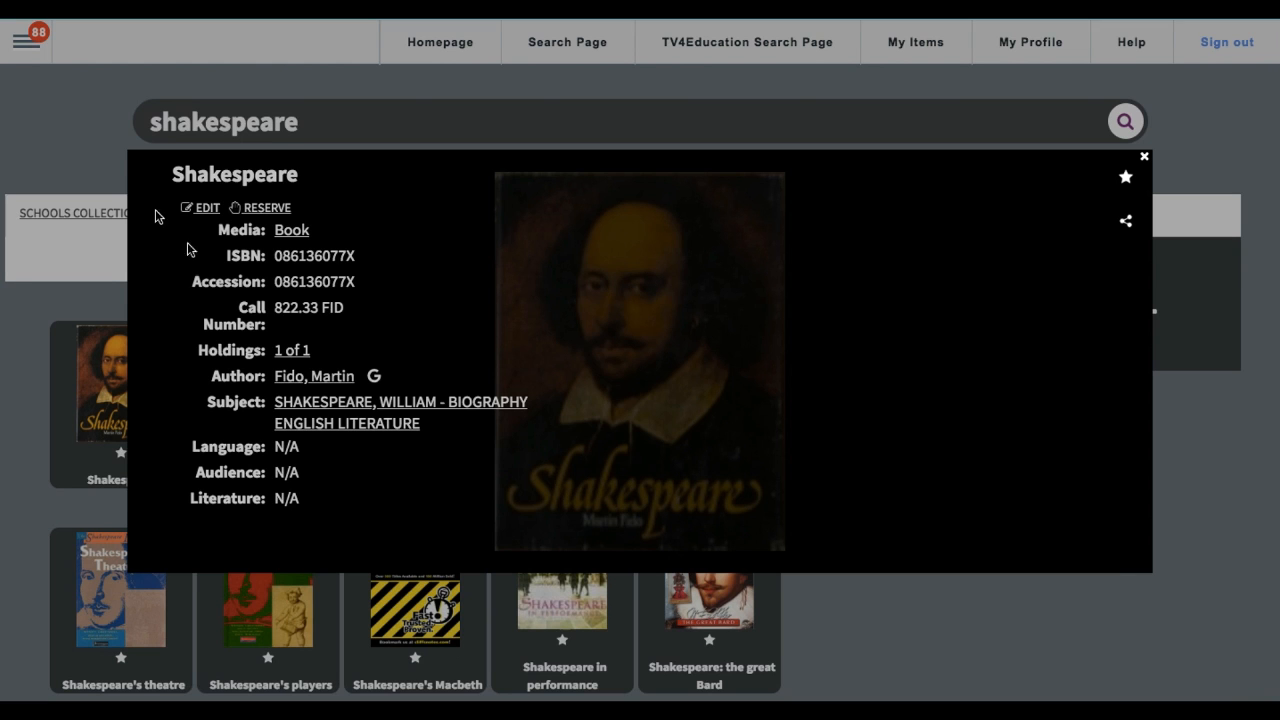
click(94, 151)
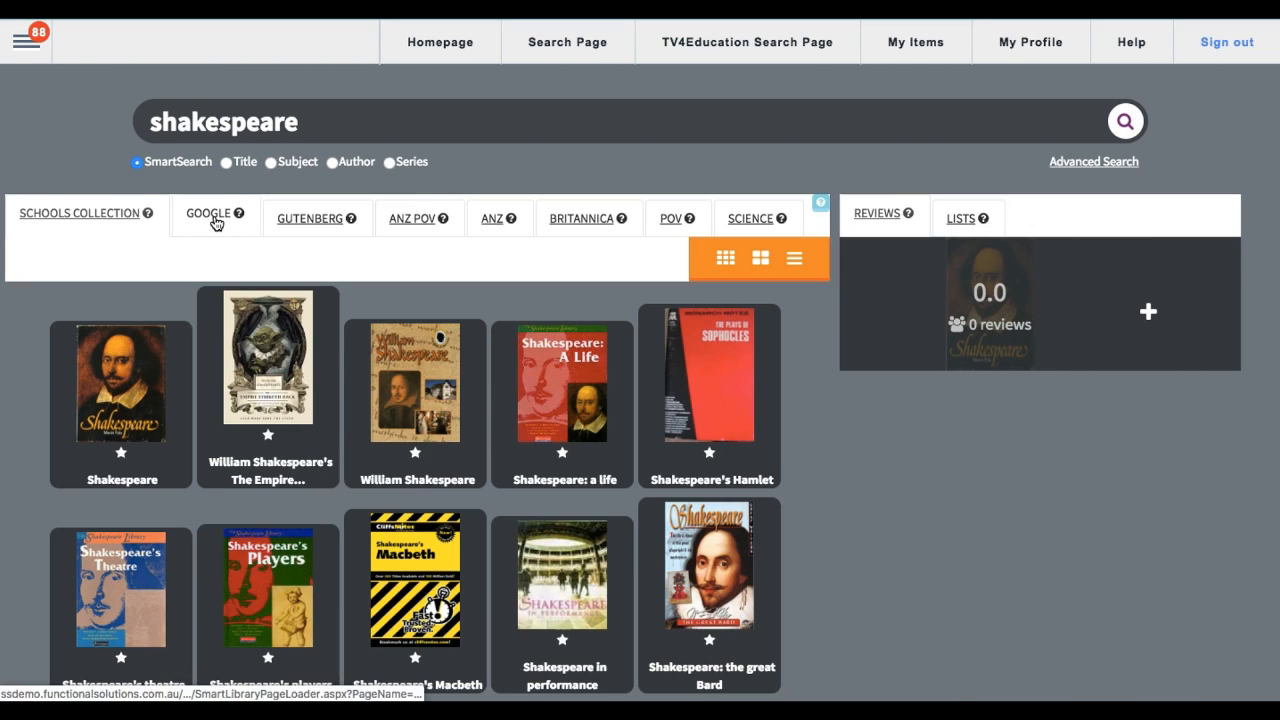
Step: Look through the federated Shakespeare results from Google, Gutenberg and ANZ Point of View
click(214, 222)
scroll(352, 466, down, 3)
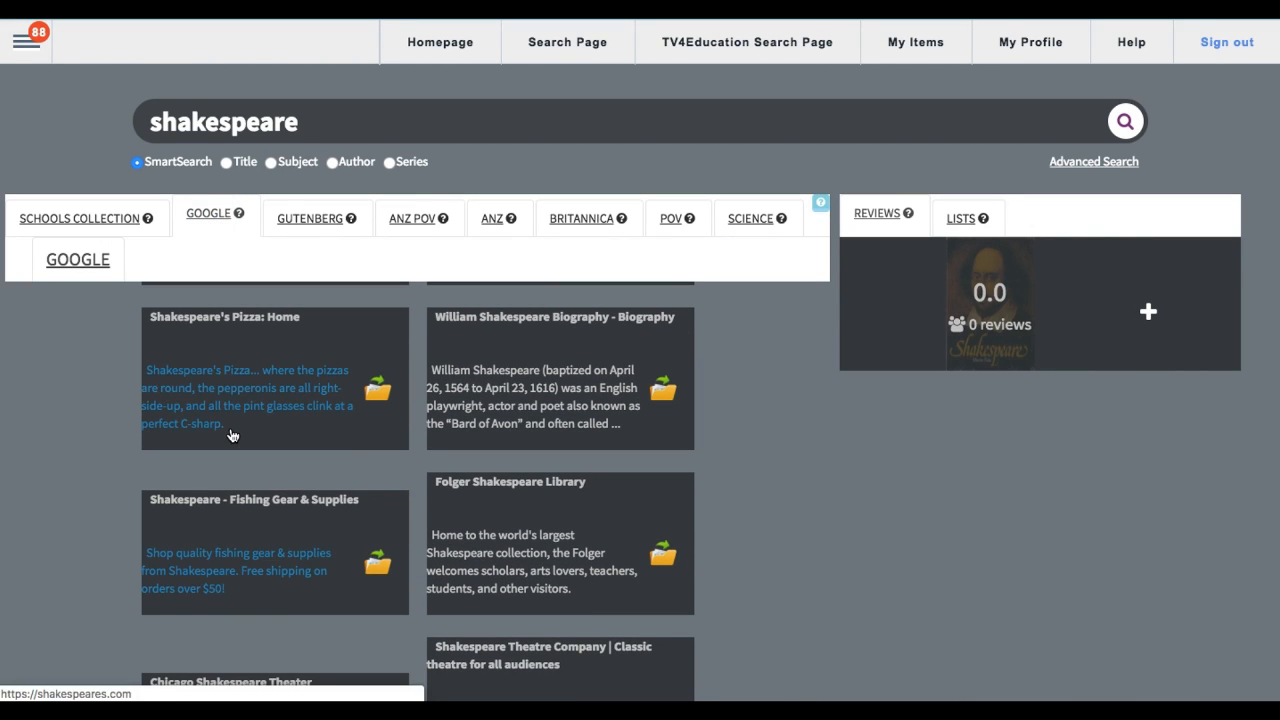
click(298, 222)
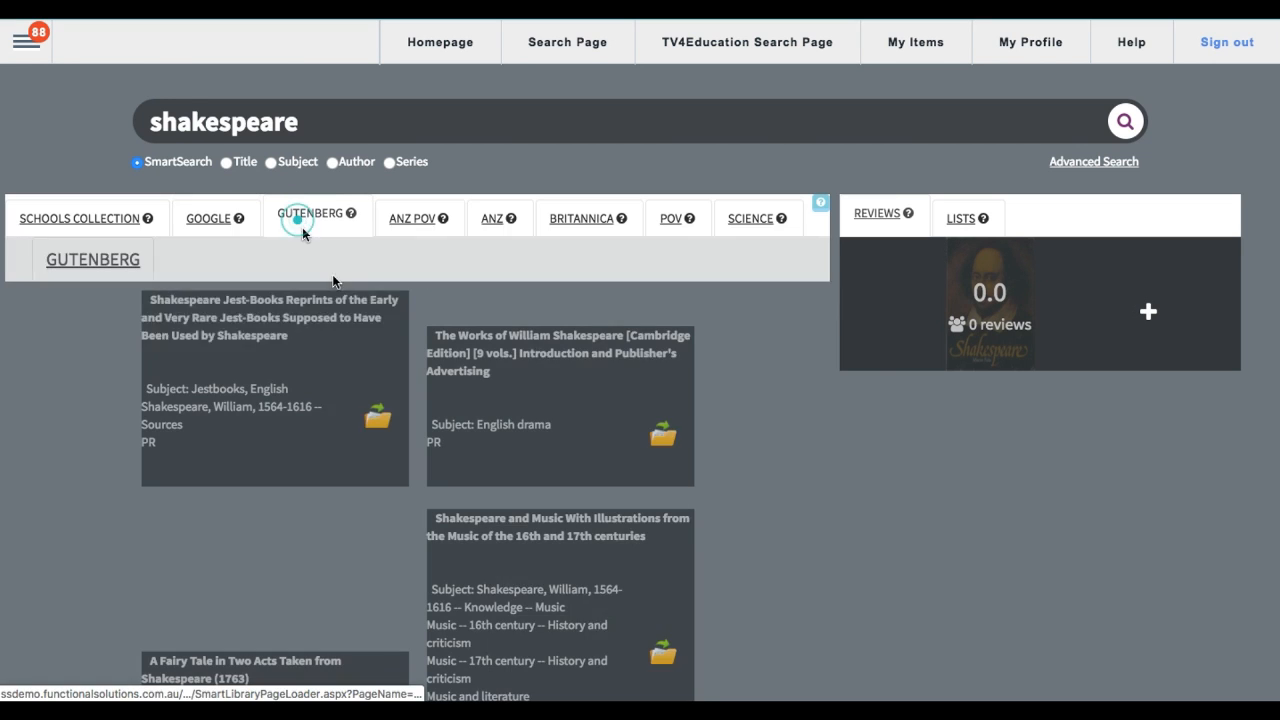
scroll(506, 460, down, 6)
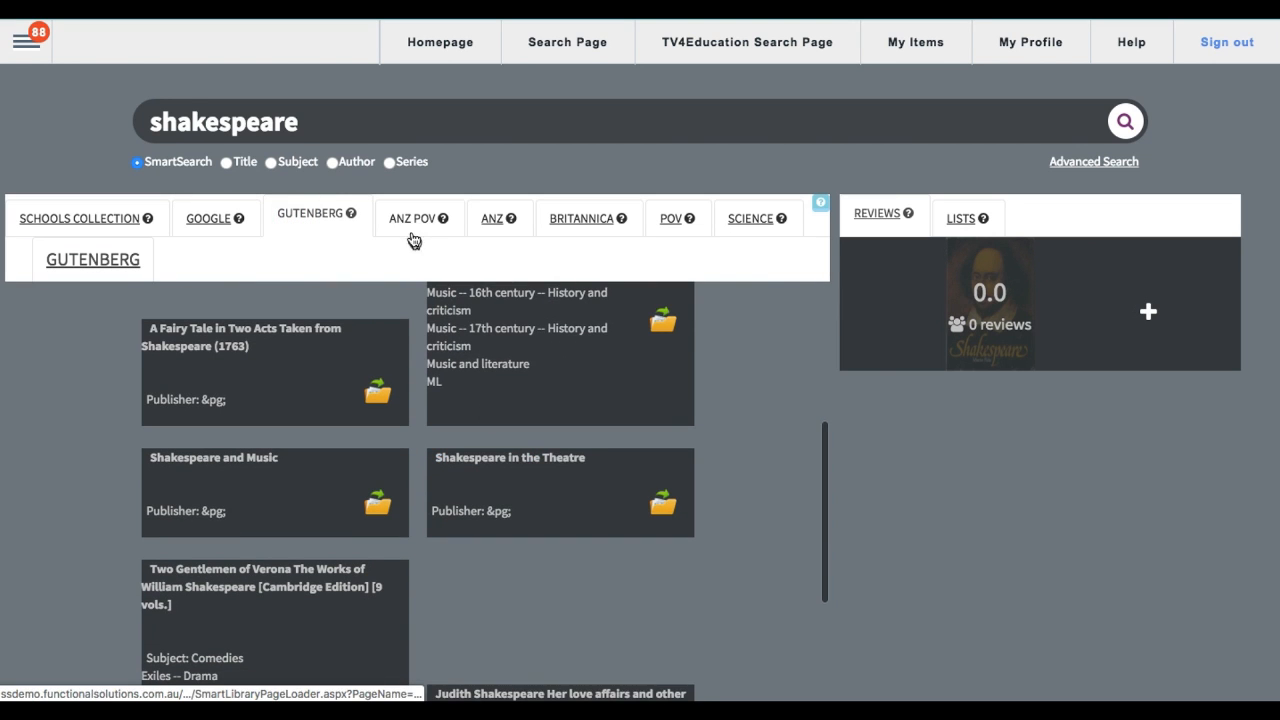
click(414, 240)
scroll(516, 459, down, 5)
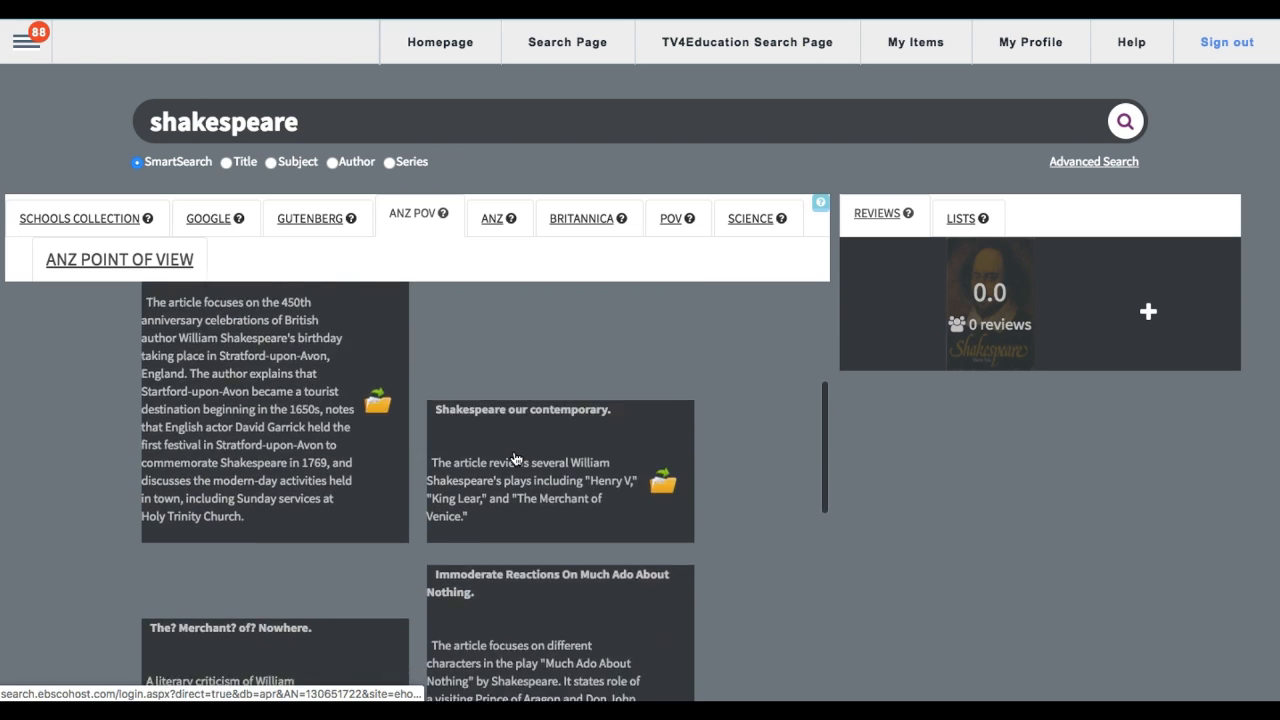
Step: Look through the federated Shakespeare results from ANZ, Britannica and Point of View
click(493, 218)
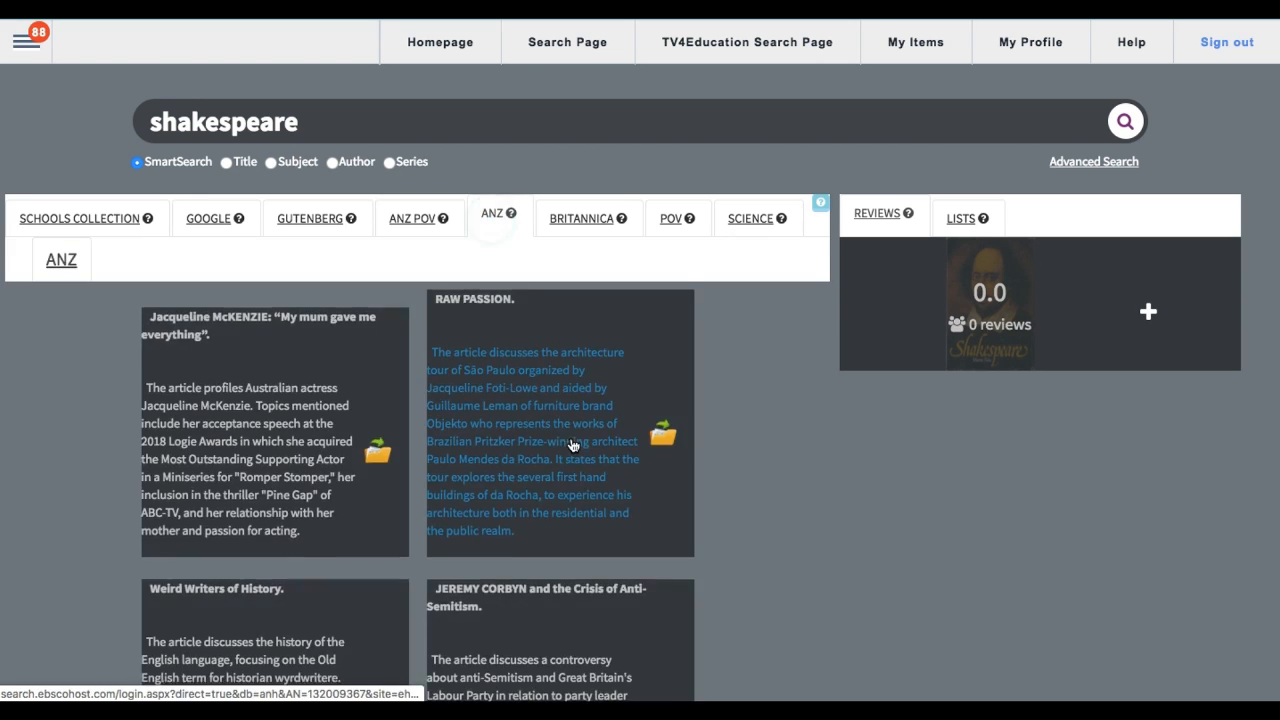
scroll(573, 445, down, 5)
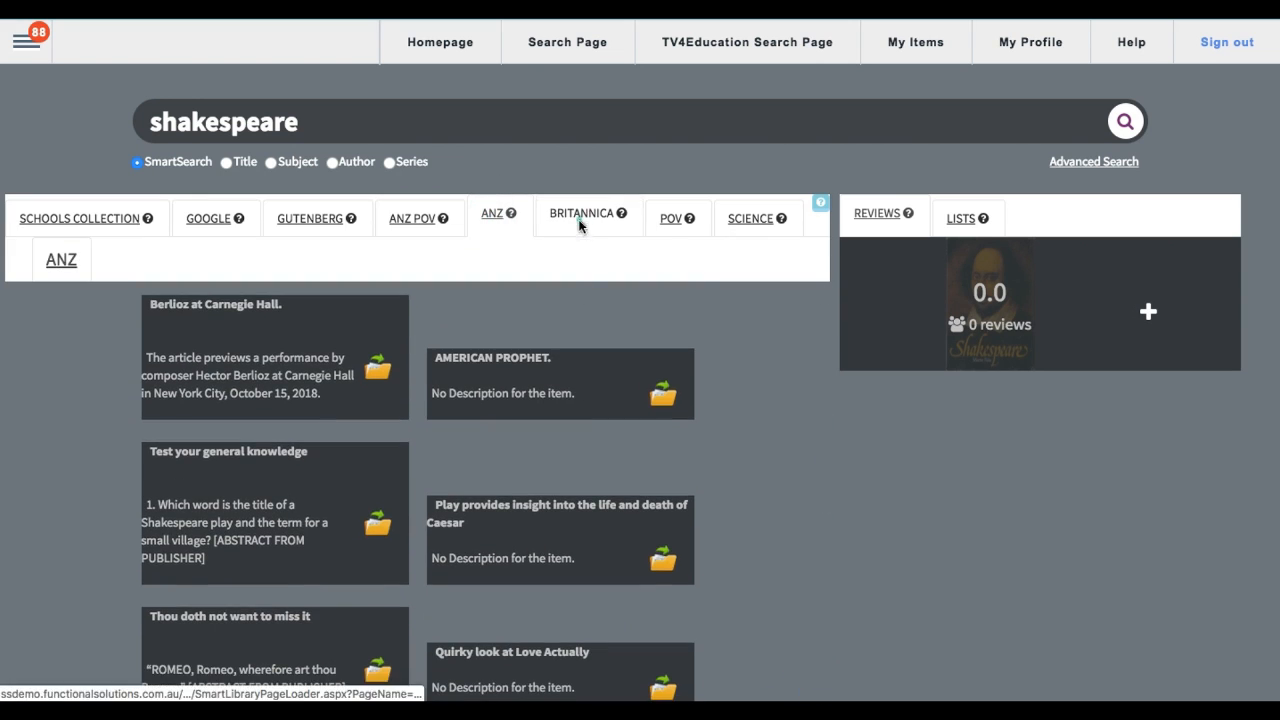
click(578, 225)
scroll(600, 540, down, 10)
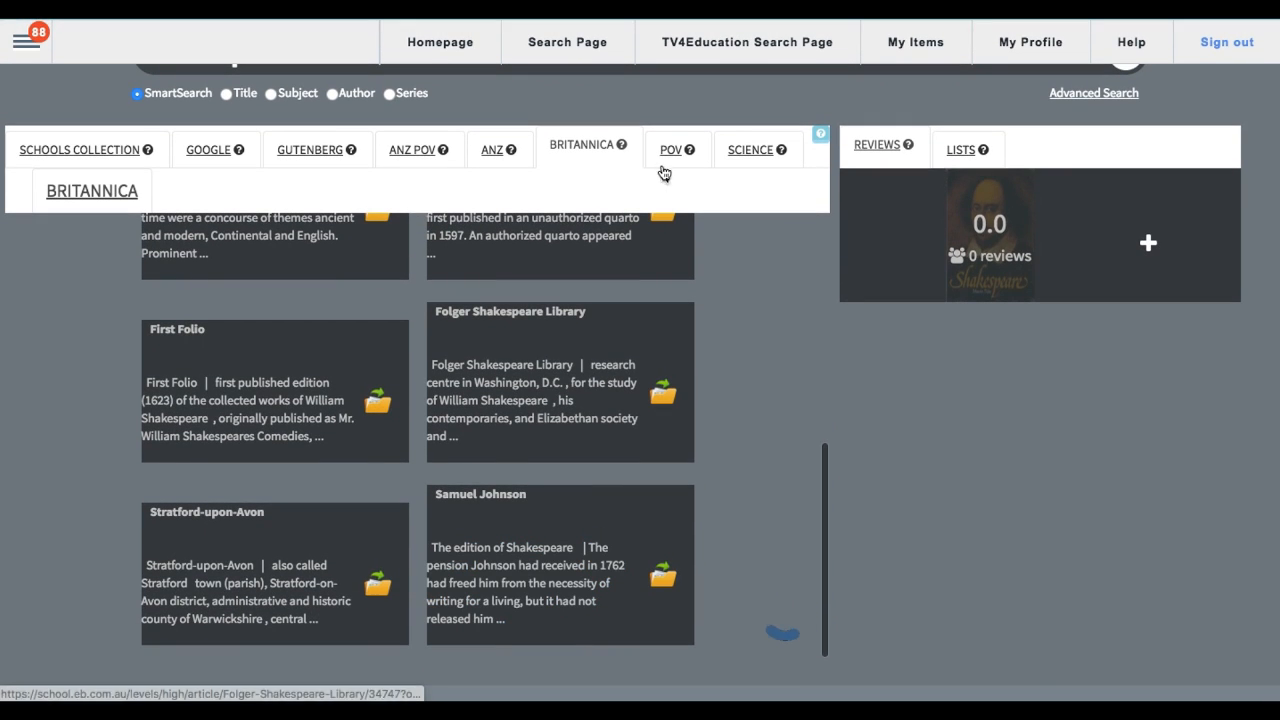
click(664, 162)
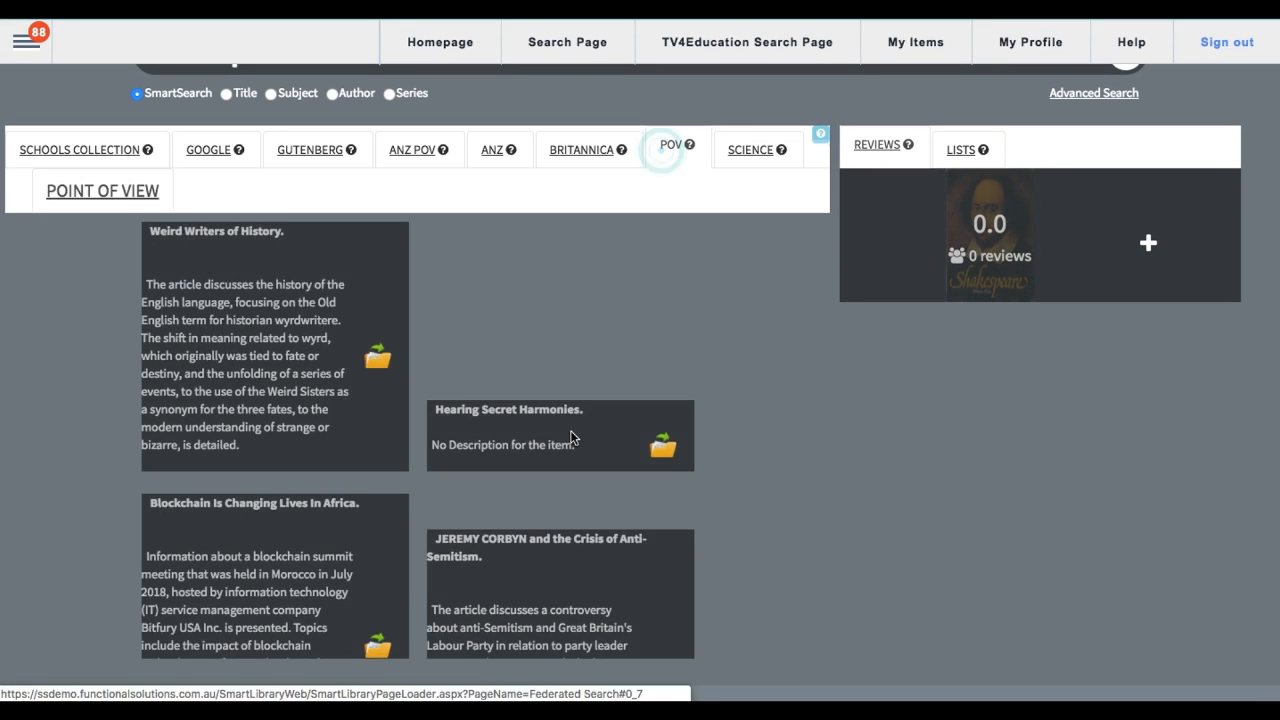
scroll(573, 438, down, 5)
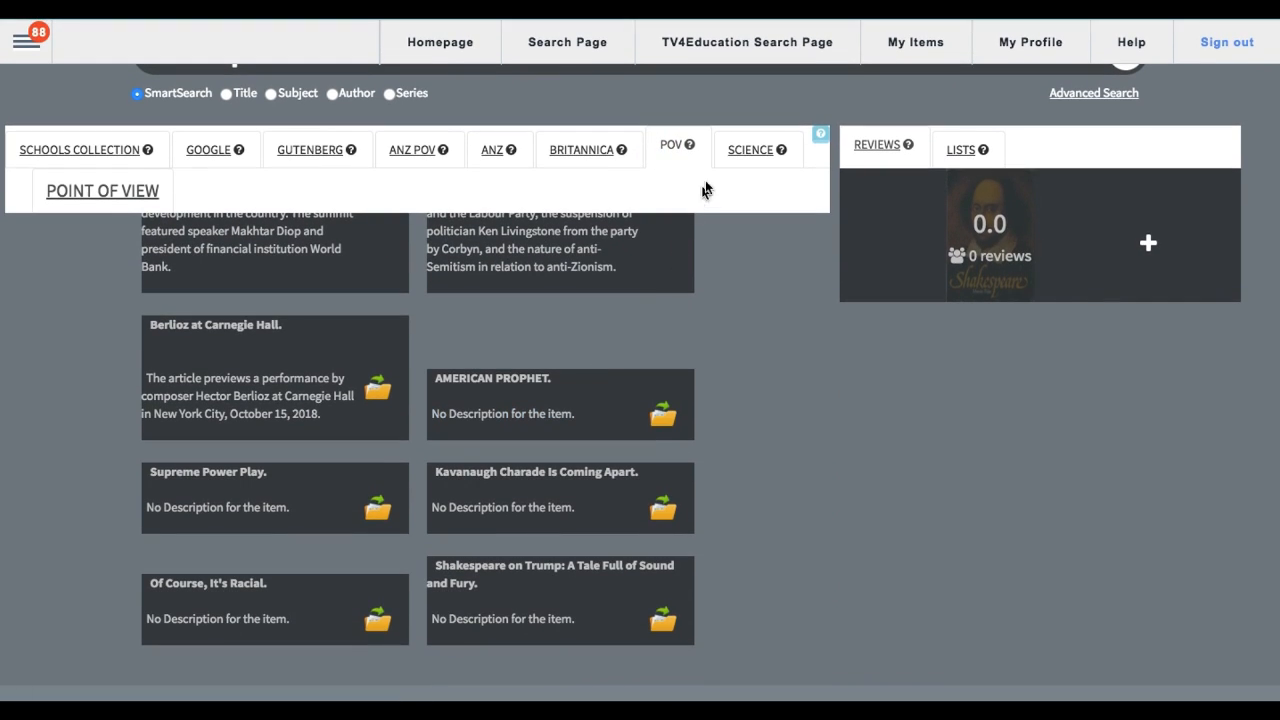
Step: Read through the Shakespeare articles from the Science source, continuing down to the additional results
click(740, 152)
scroll(520, 375, down, 1)
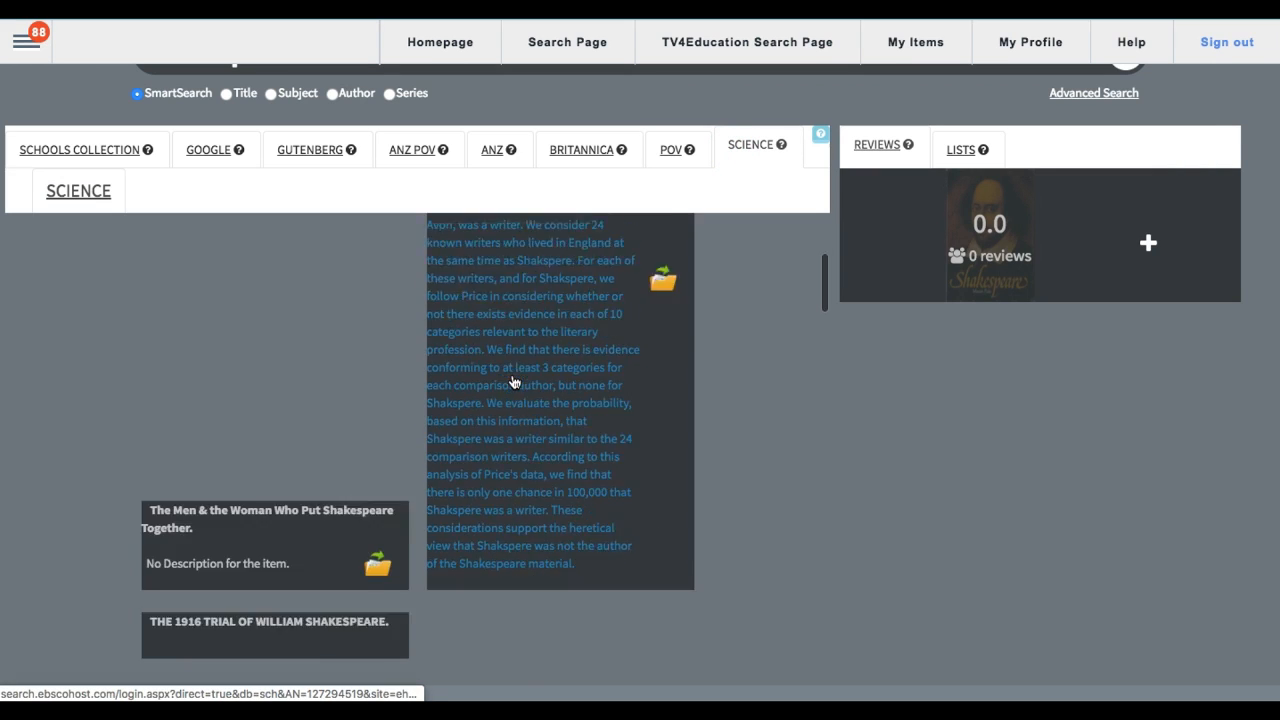
scroll(512, 381, down, 10)
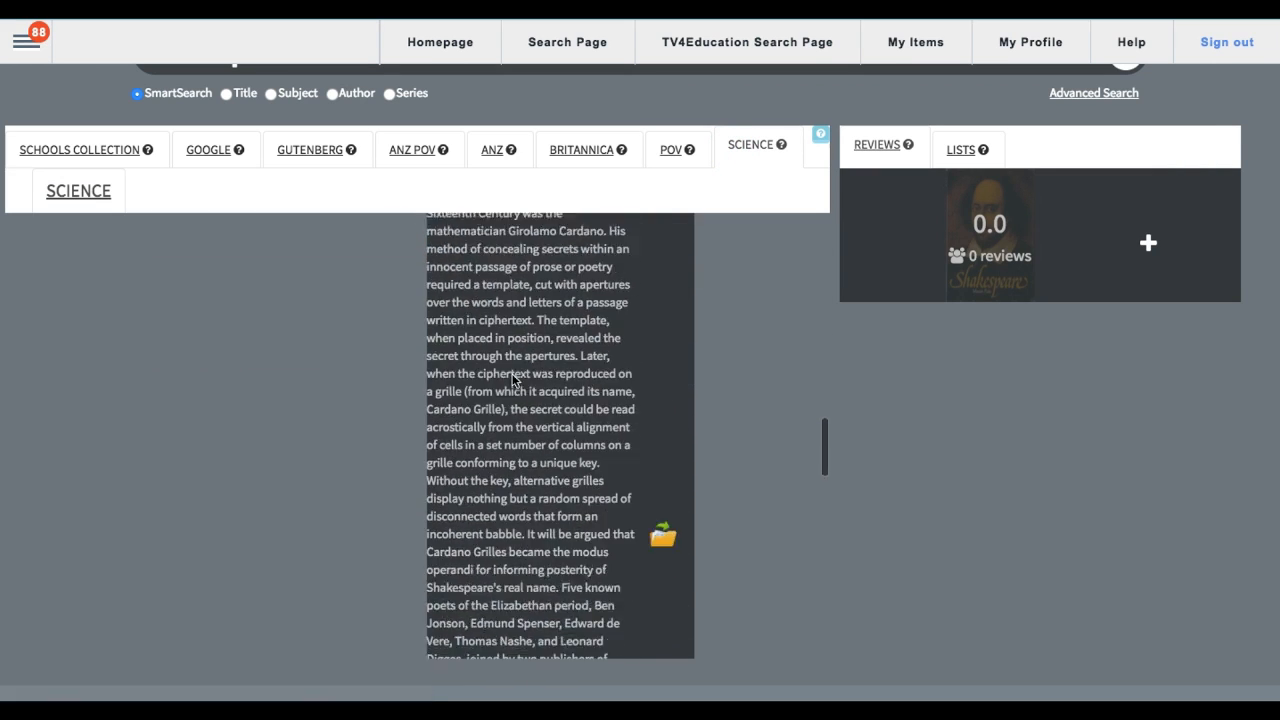
scroll(512, 381, down, 10)
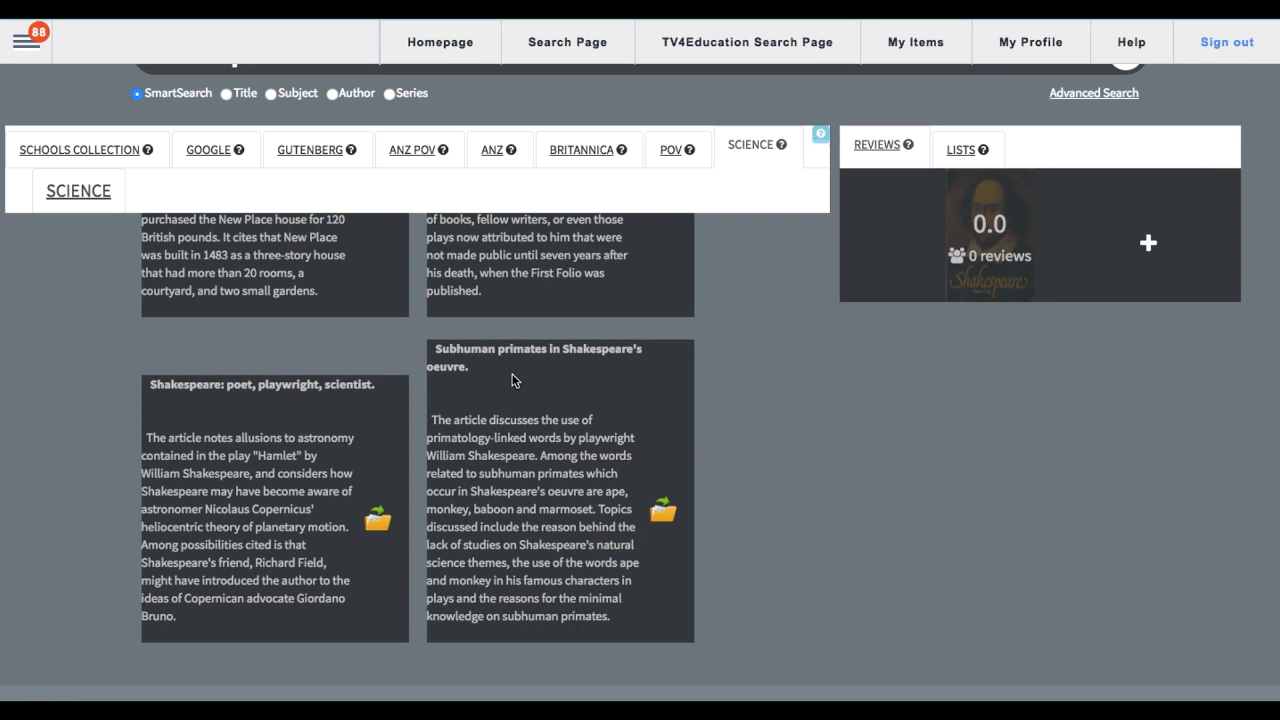
scroll(512, 381, down, 4)
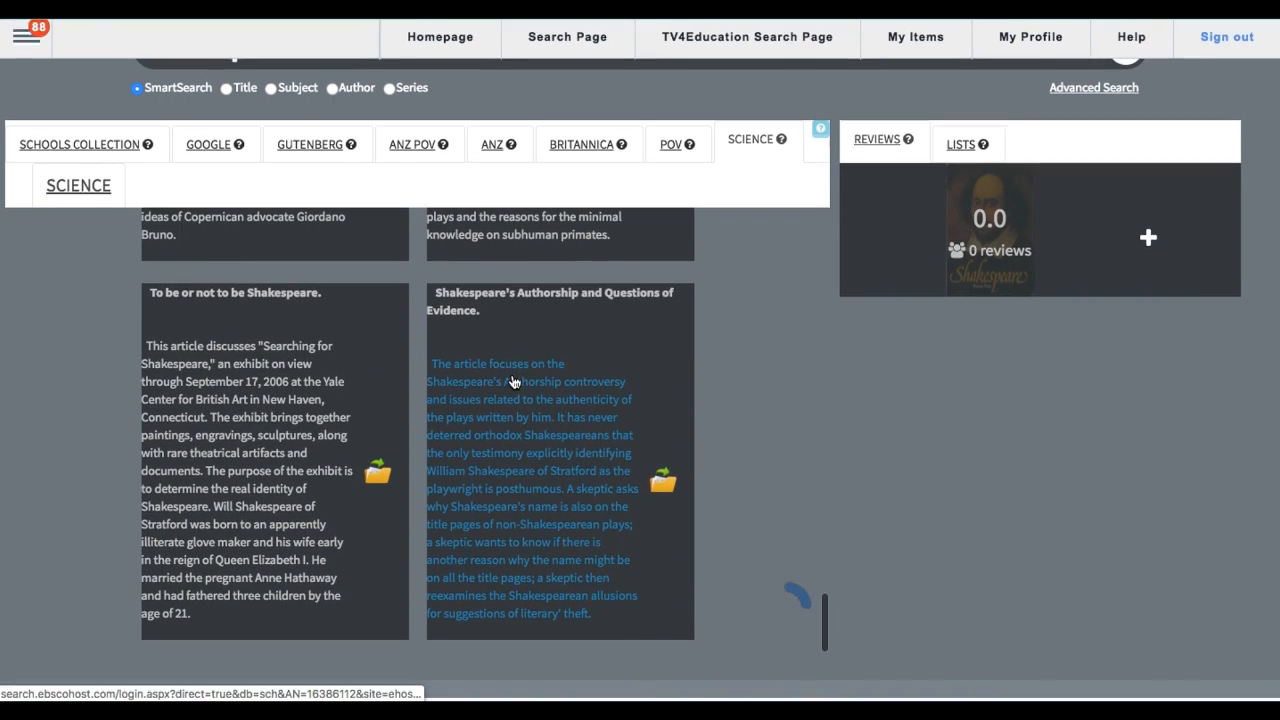
click(95, 196)
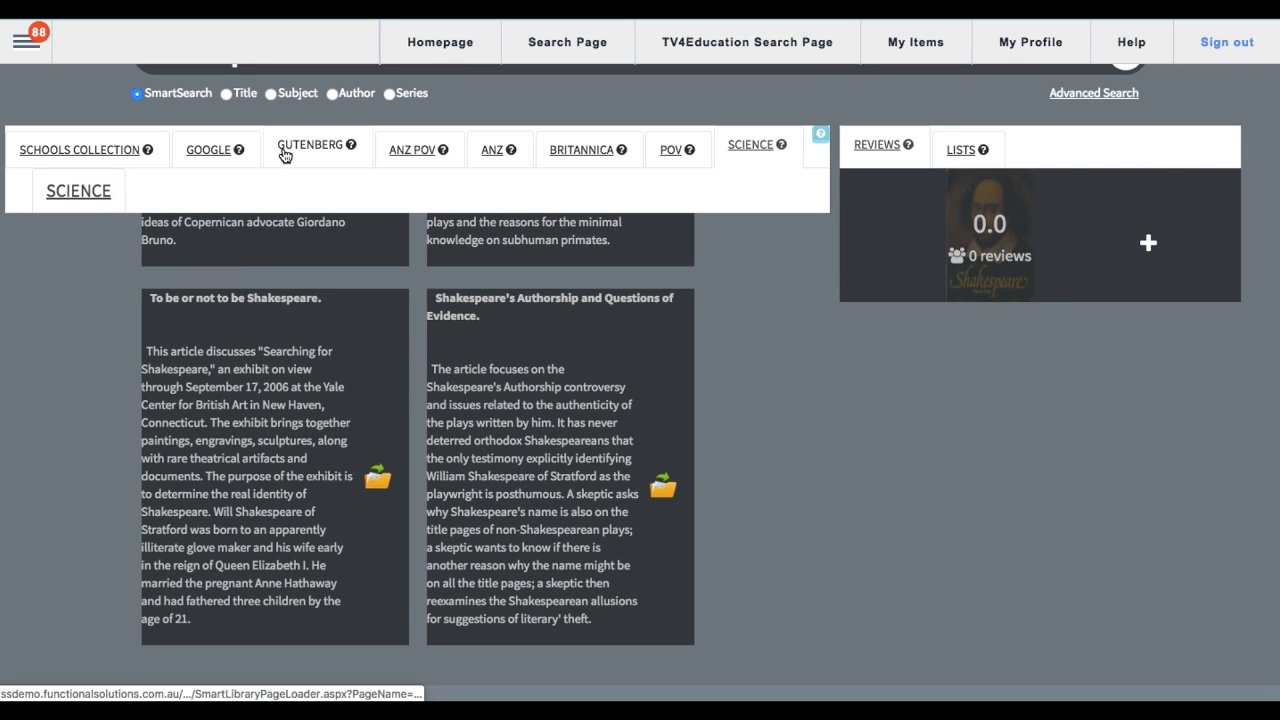
Step: Return to the Gutenberg results and examine the entry "Tolstoy on Shakespeare A Critical Essay on Shakespeare"
click(286, 150)
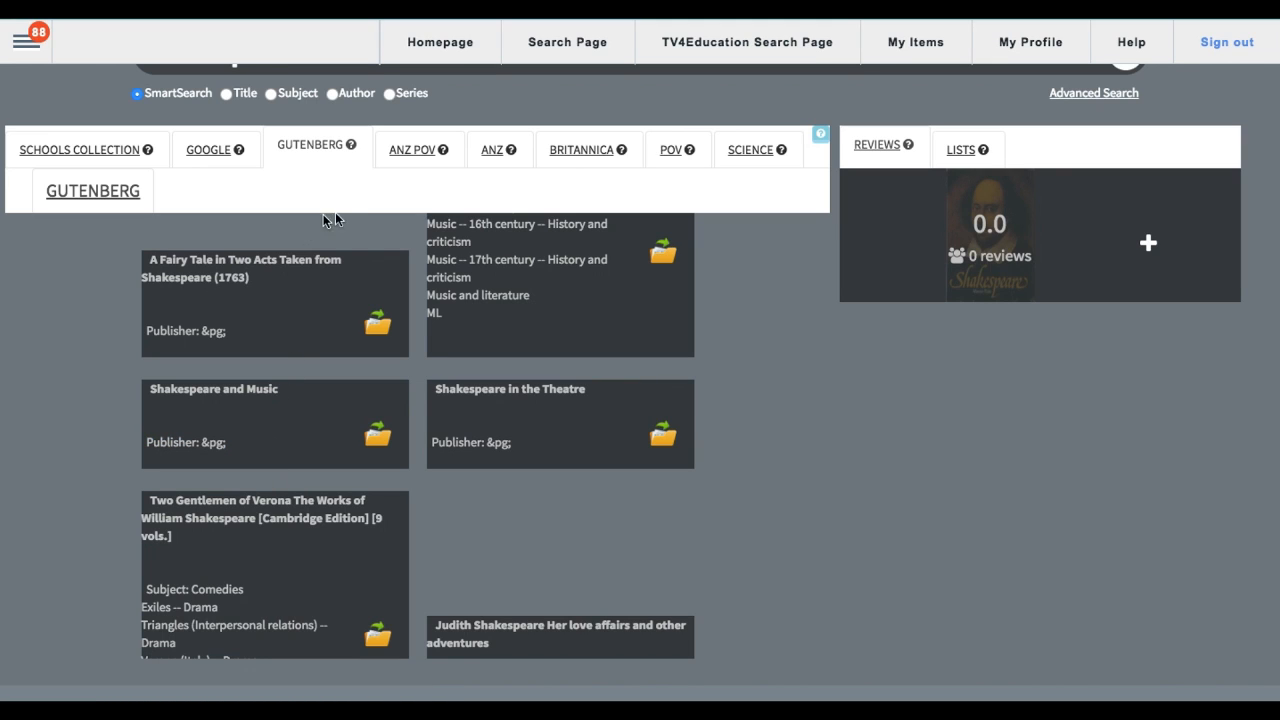
scroll(237, 403, down, 5)
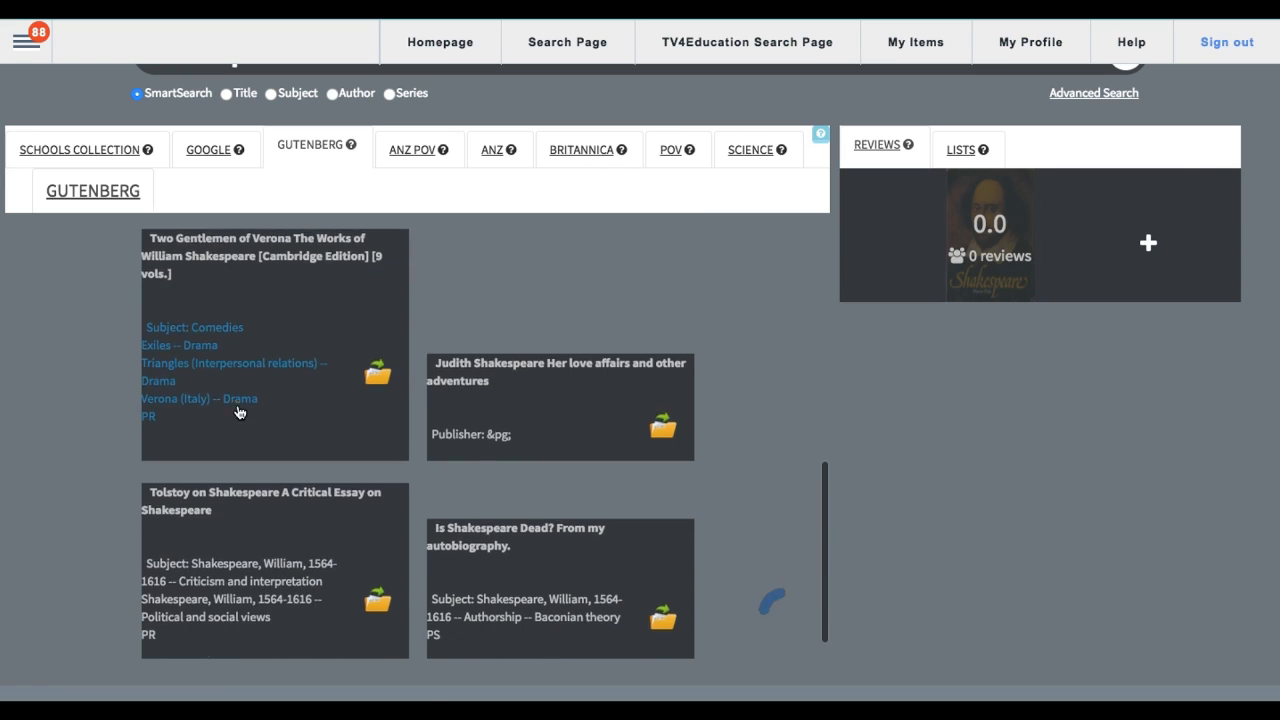
click(199, 577)
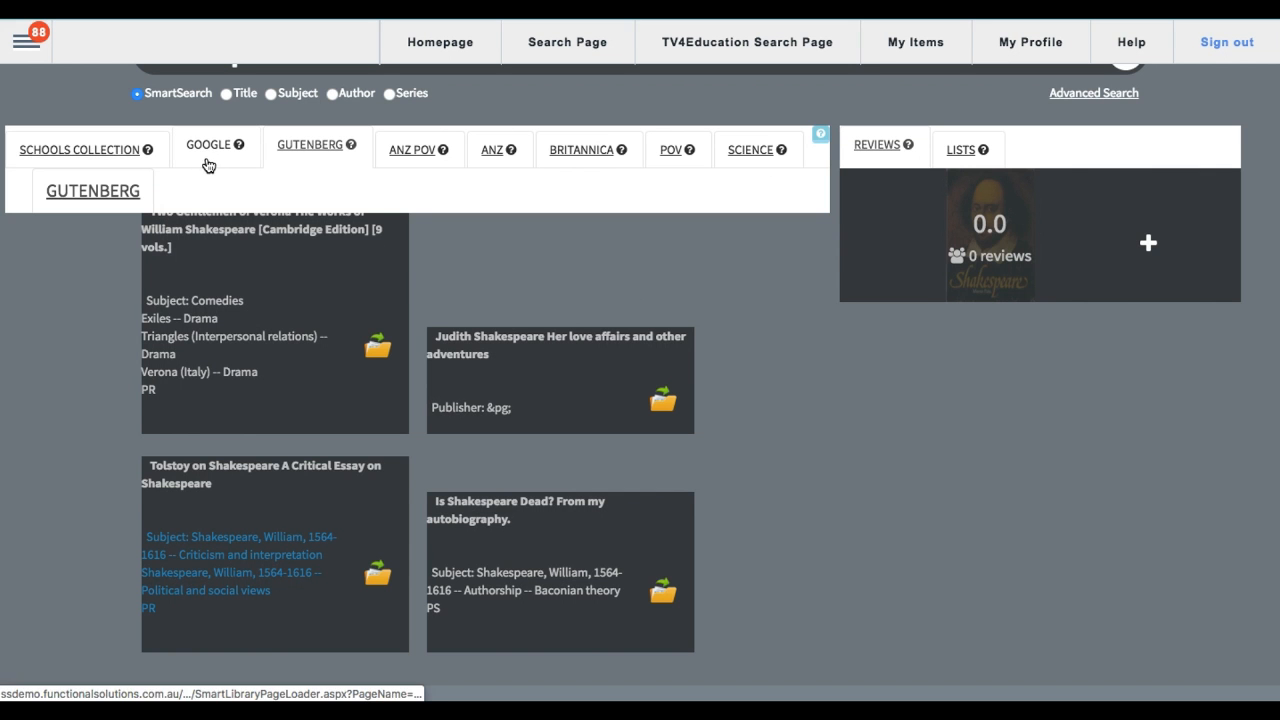
Step: Review Google's federated results from the beginning, then recheck the Gutenberg and ANZ Point of View results
click(208, 163)
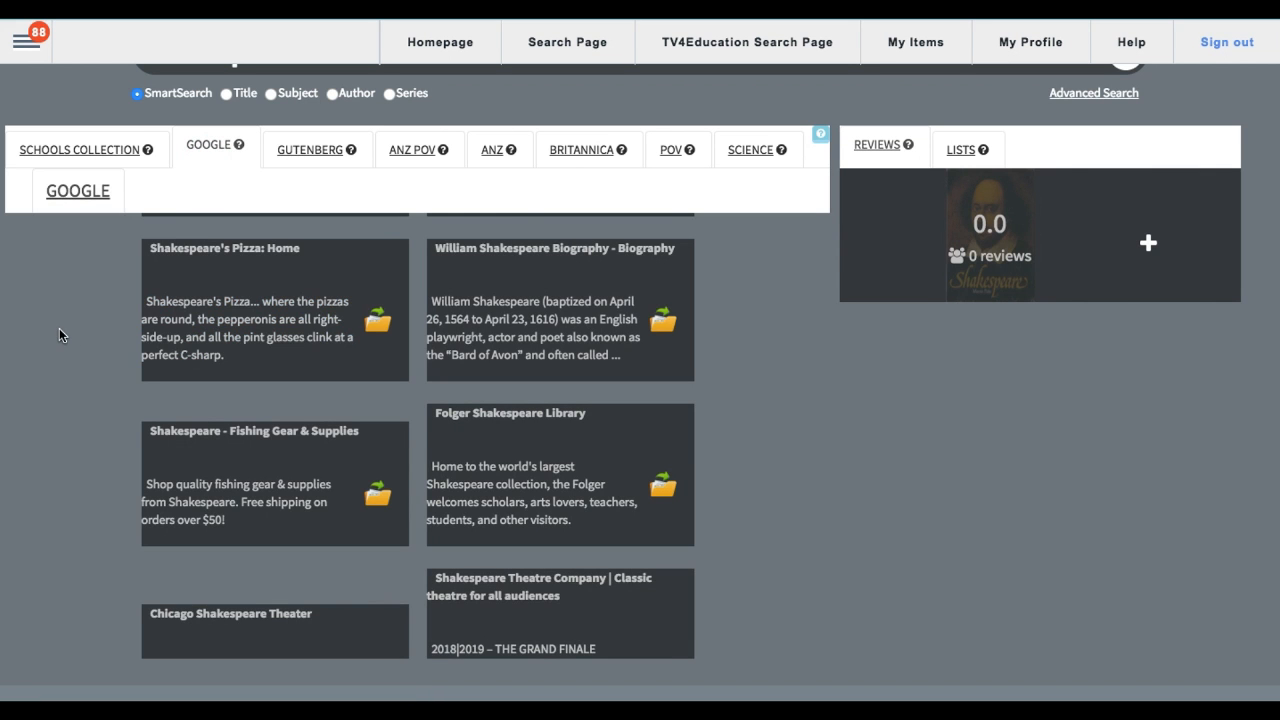
scroll(59, 330, up, 5)
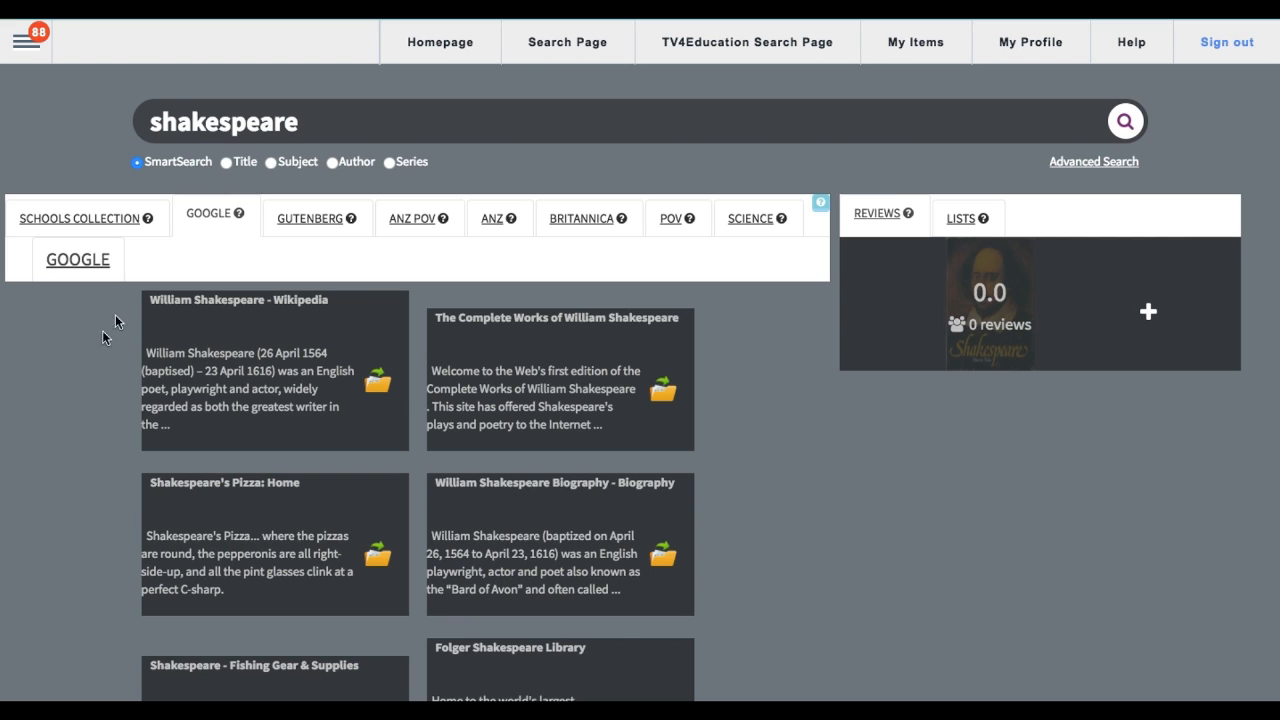
click(288, 226)
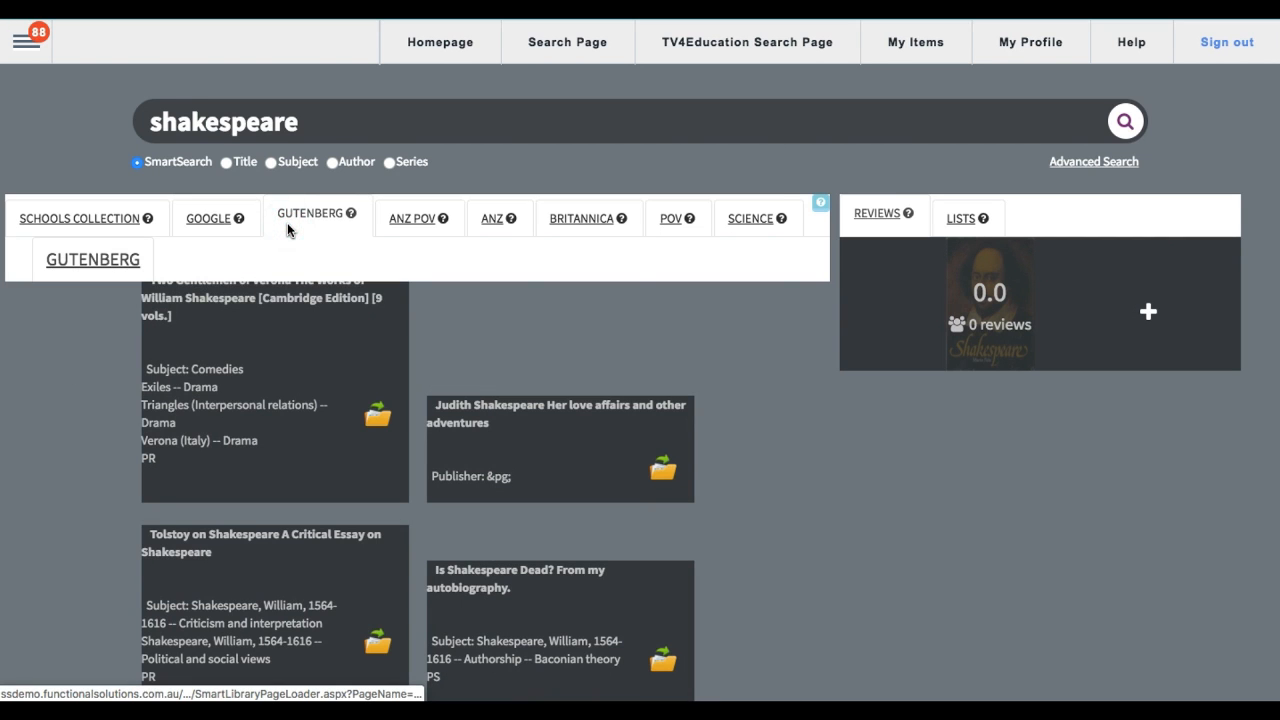
click(407, 222)
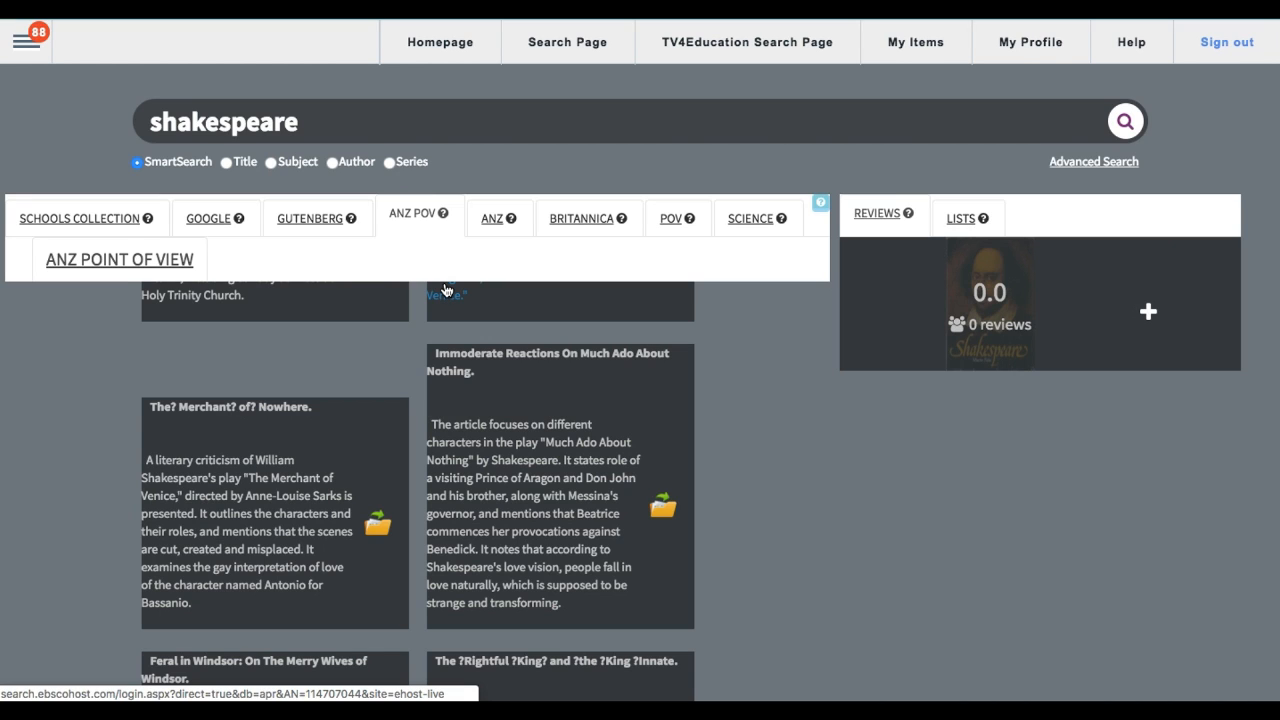
Step: Leave the federated Shakespeare results and open the SmartSearch page that shows title thumbnails
click(35, 57)
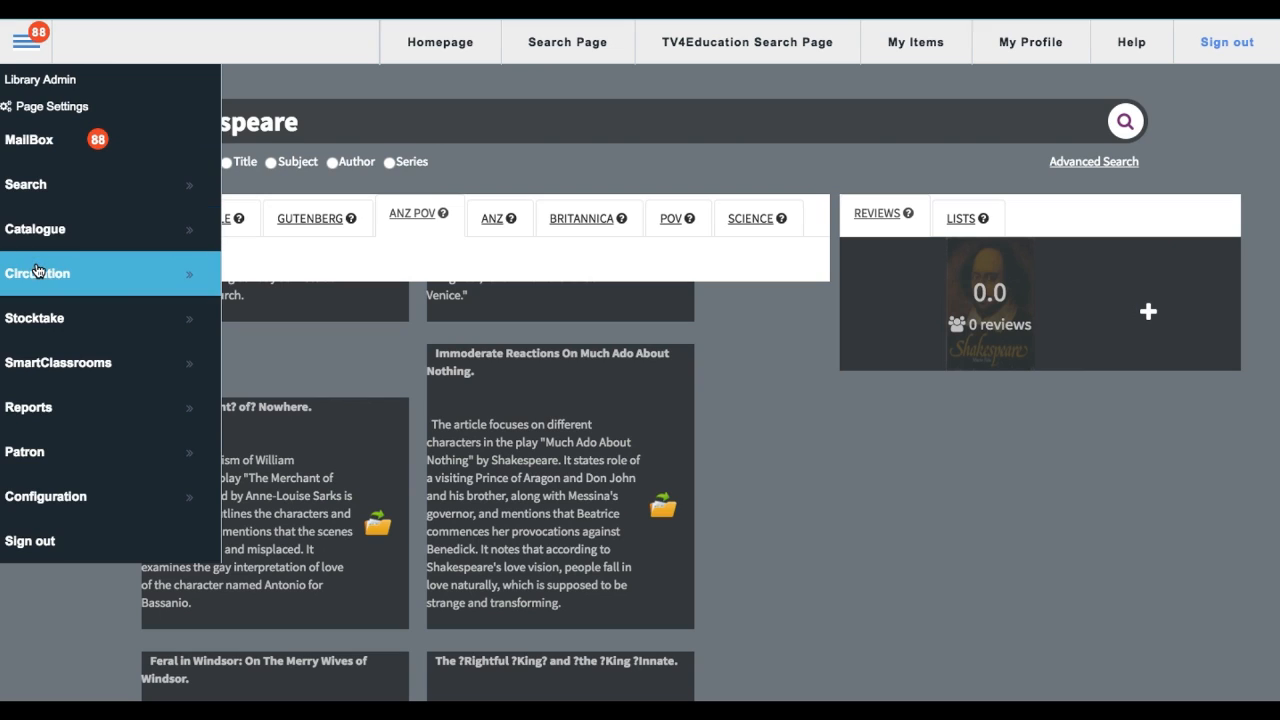
click(32, 195)
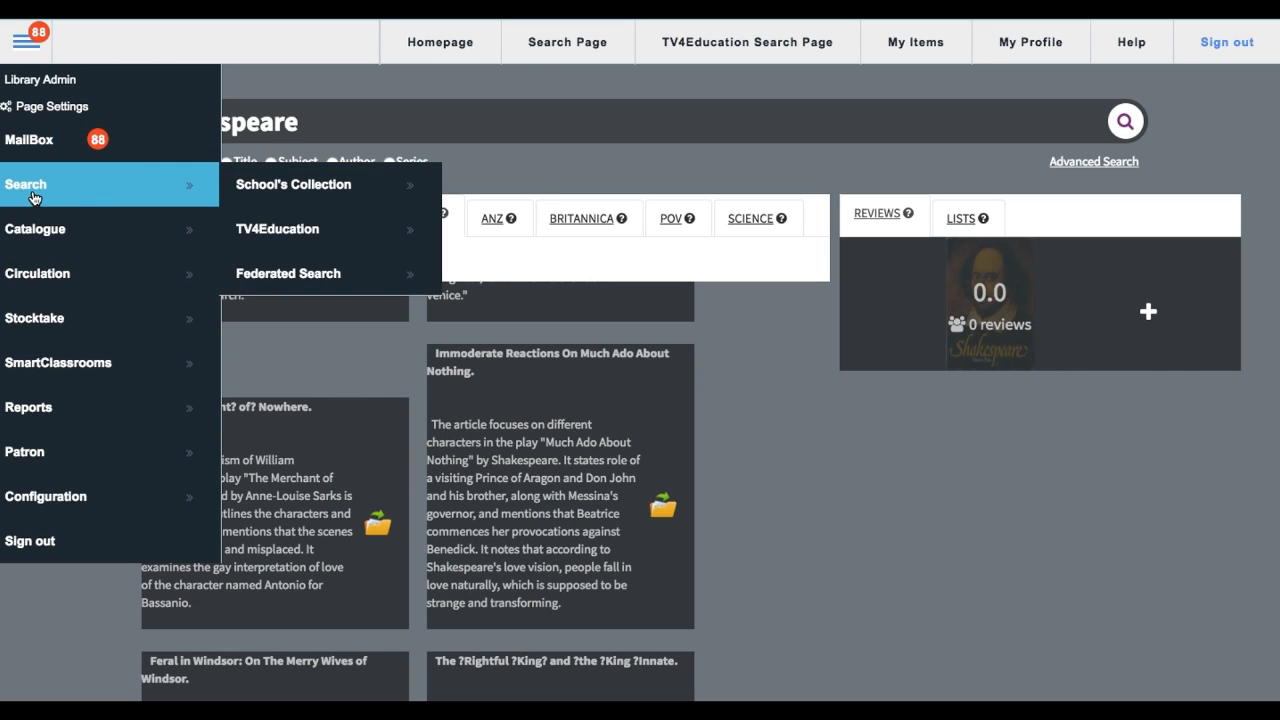
click(254, 222)
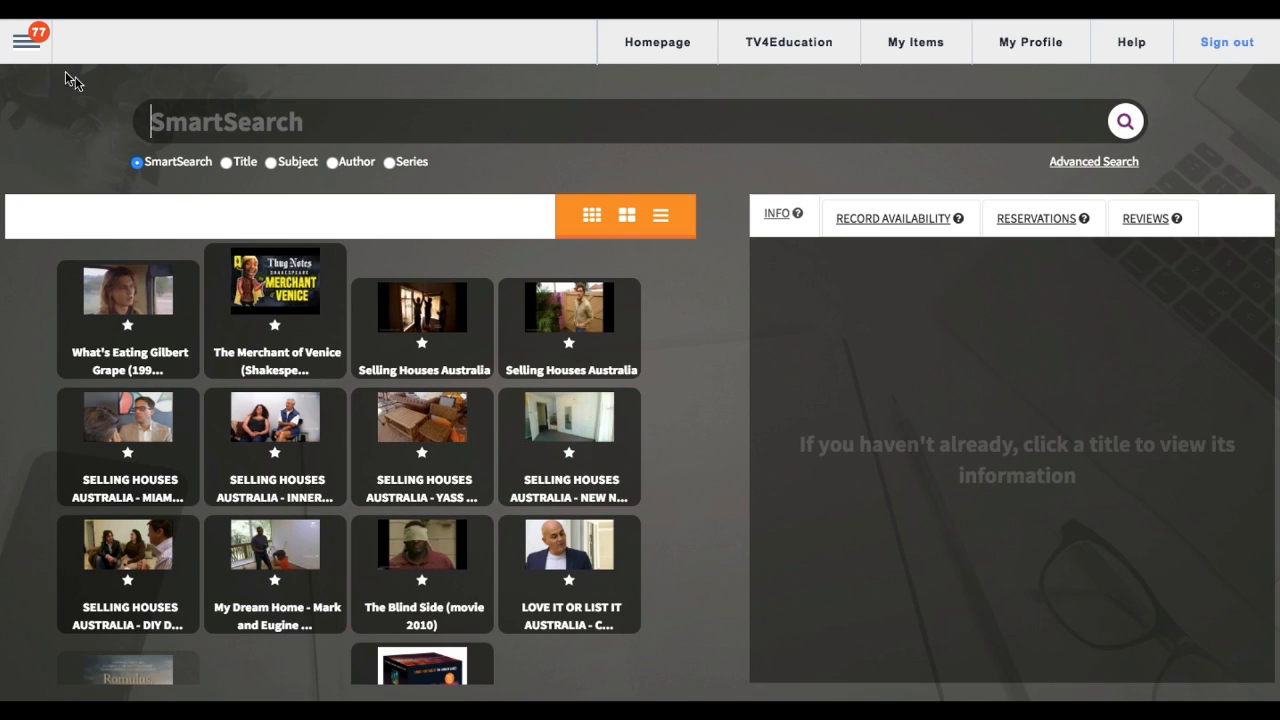
Step: Enter the search page's settings, examine the layout of its Result Container and Reviews widgets, and preview the page
click(30, 50)
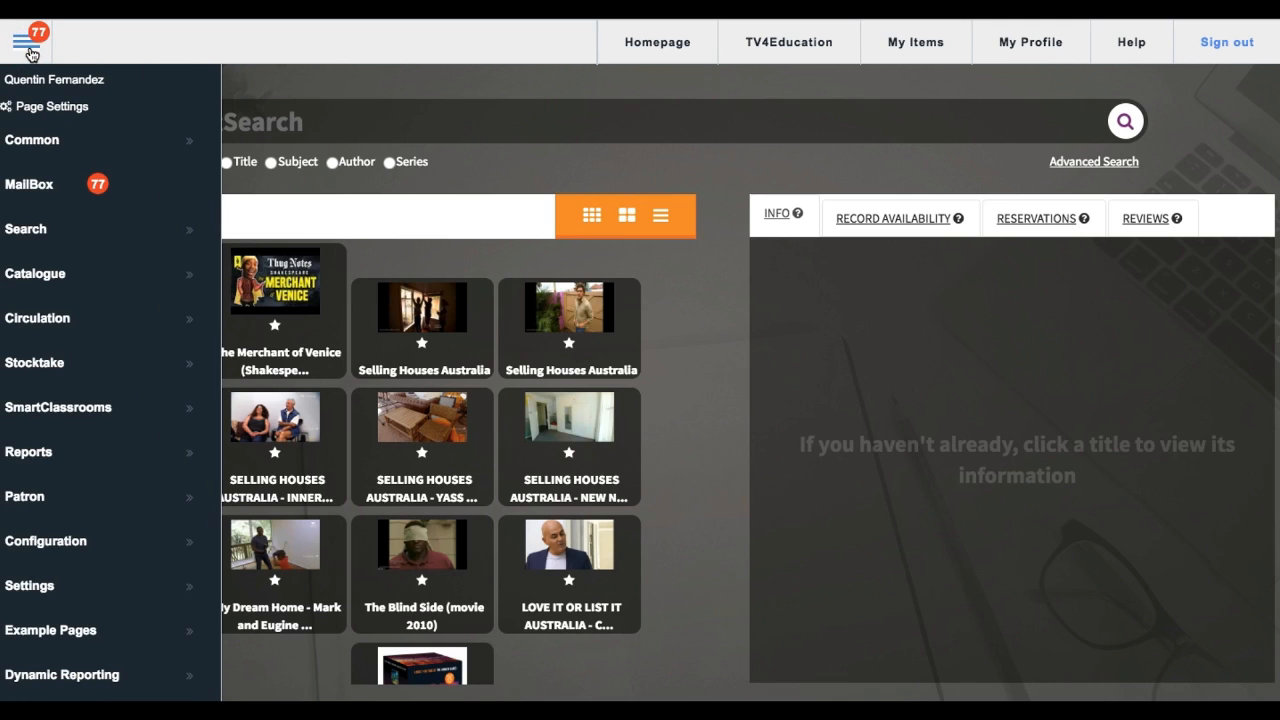
click(44, 110)
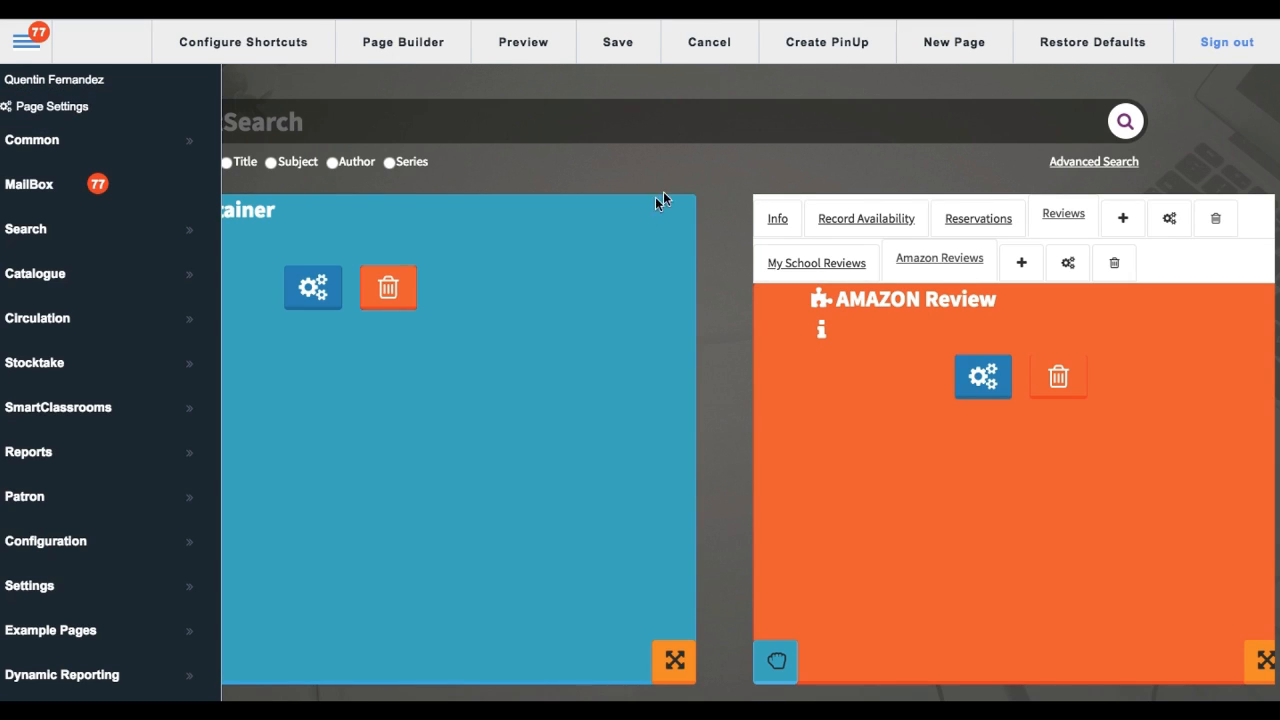
click(697, 178)
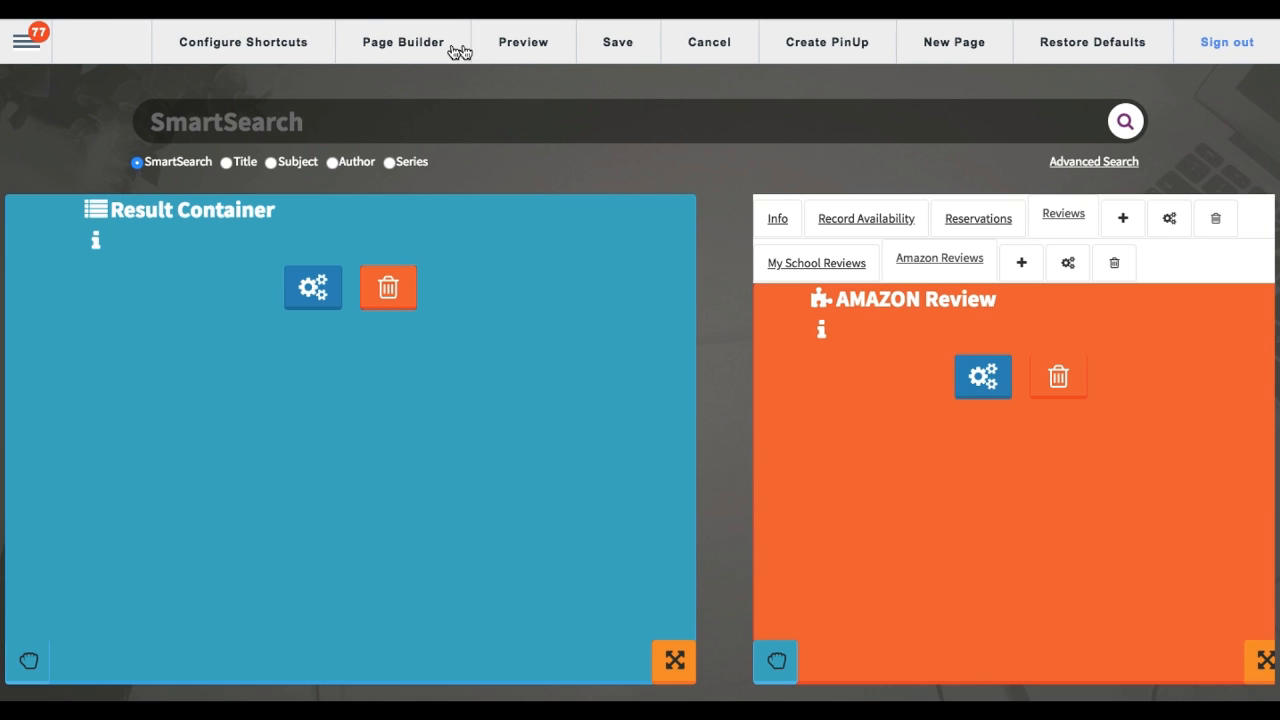
scroll(706, 290, down, 2)
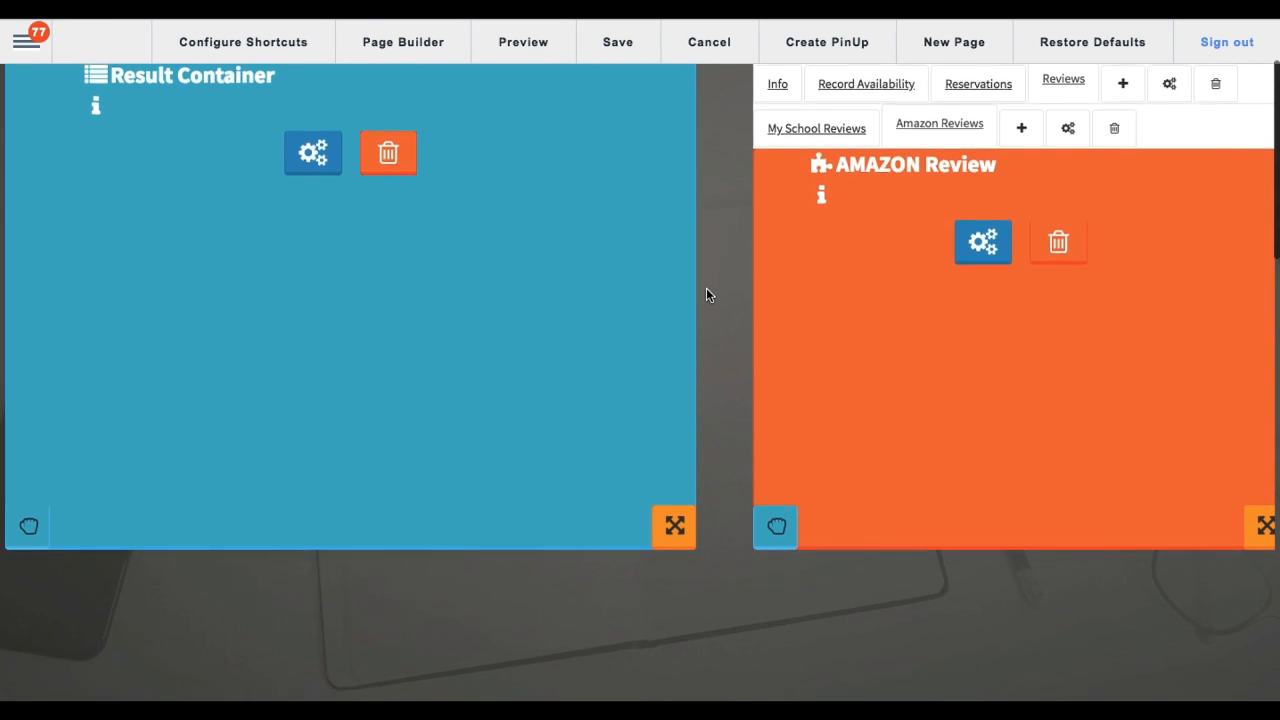
scroll(706, 294, up, 2)
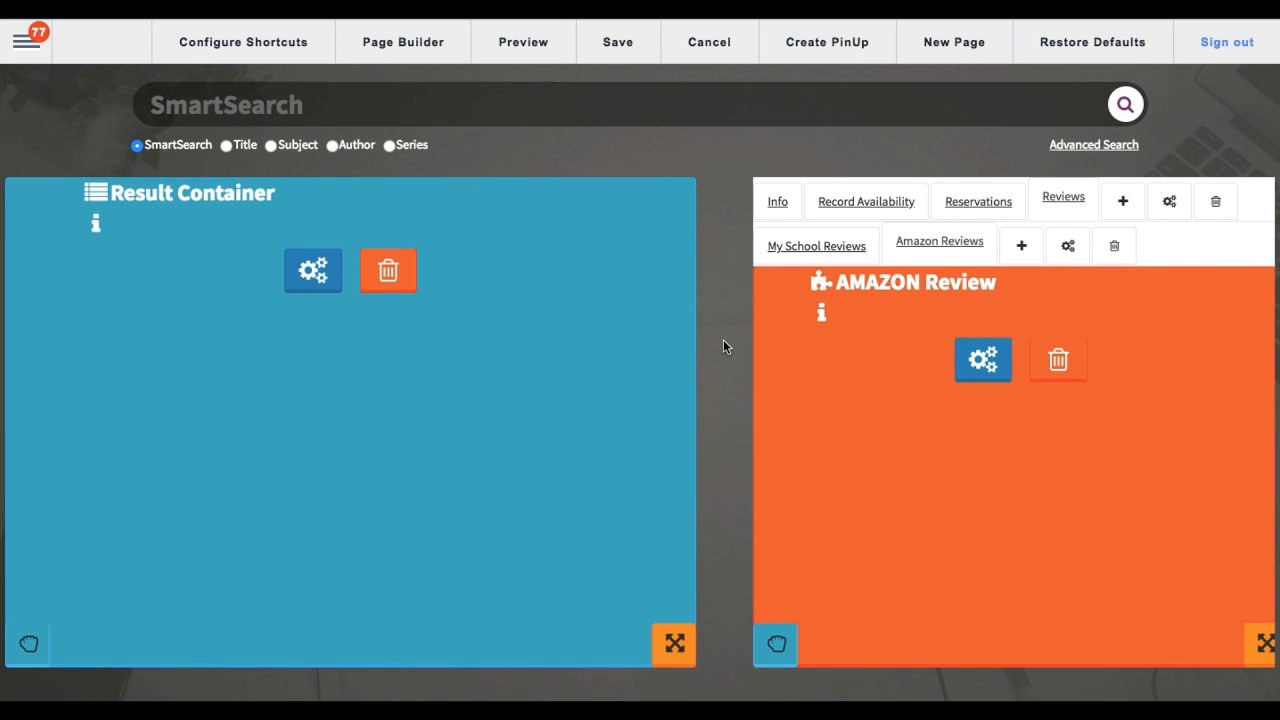
scroll(724, 346, down, 2)
scroll(724, 346, down, 1)
scroll(724, 346, up, 3)
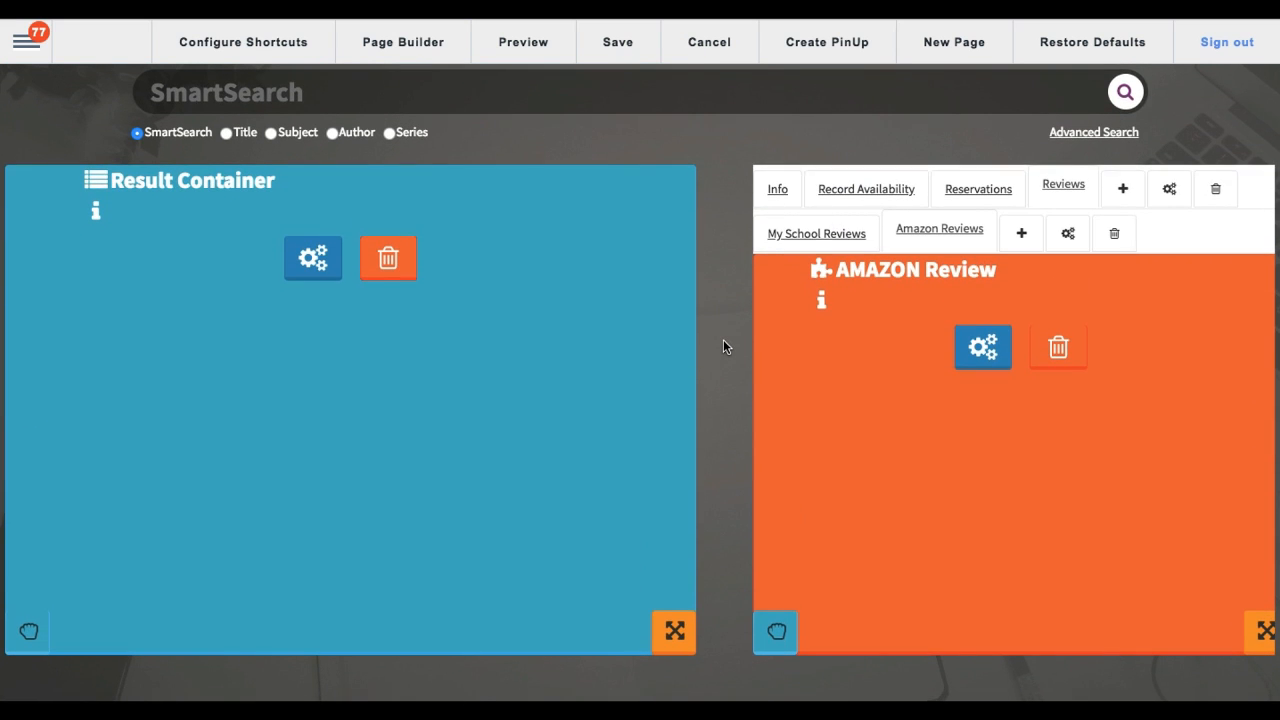
scroll(723, 346, up, 1)
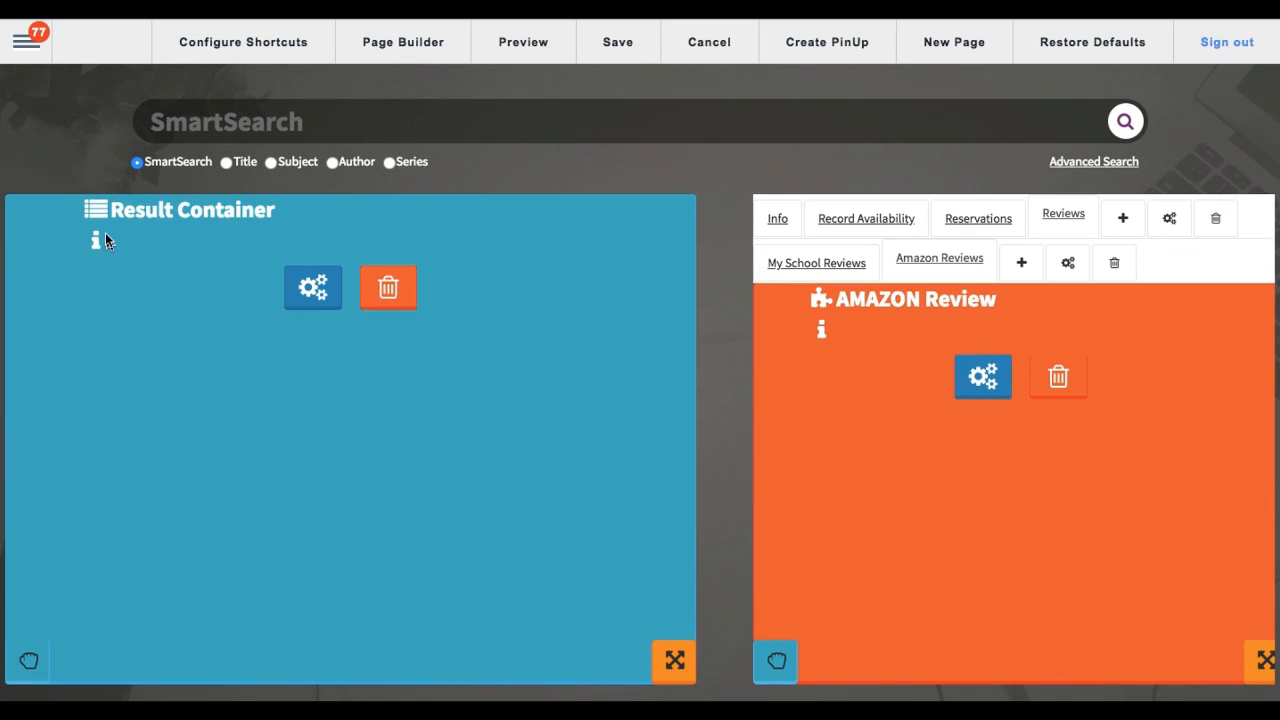
click(534, 50)
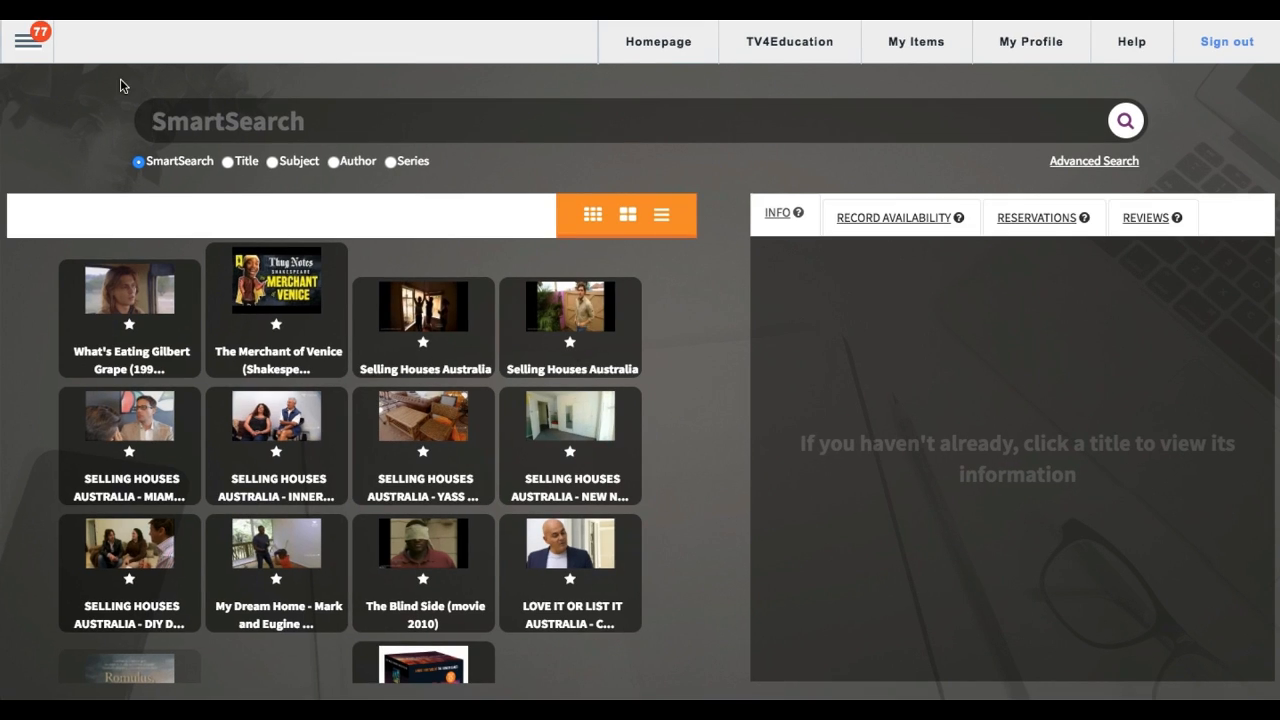
Step: Enter the search page's settings and append a Result Container widget to the page with the Page Builder
click(38, 48)
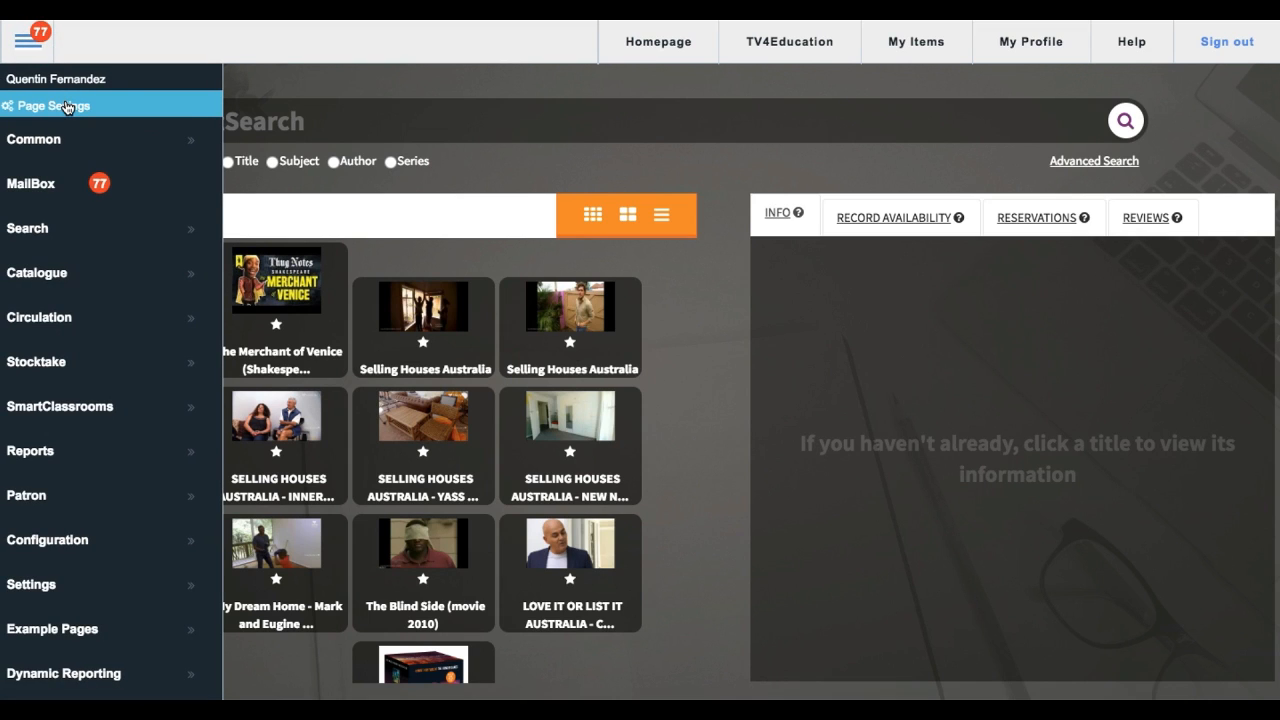
click(66, 107)
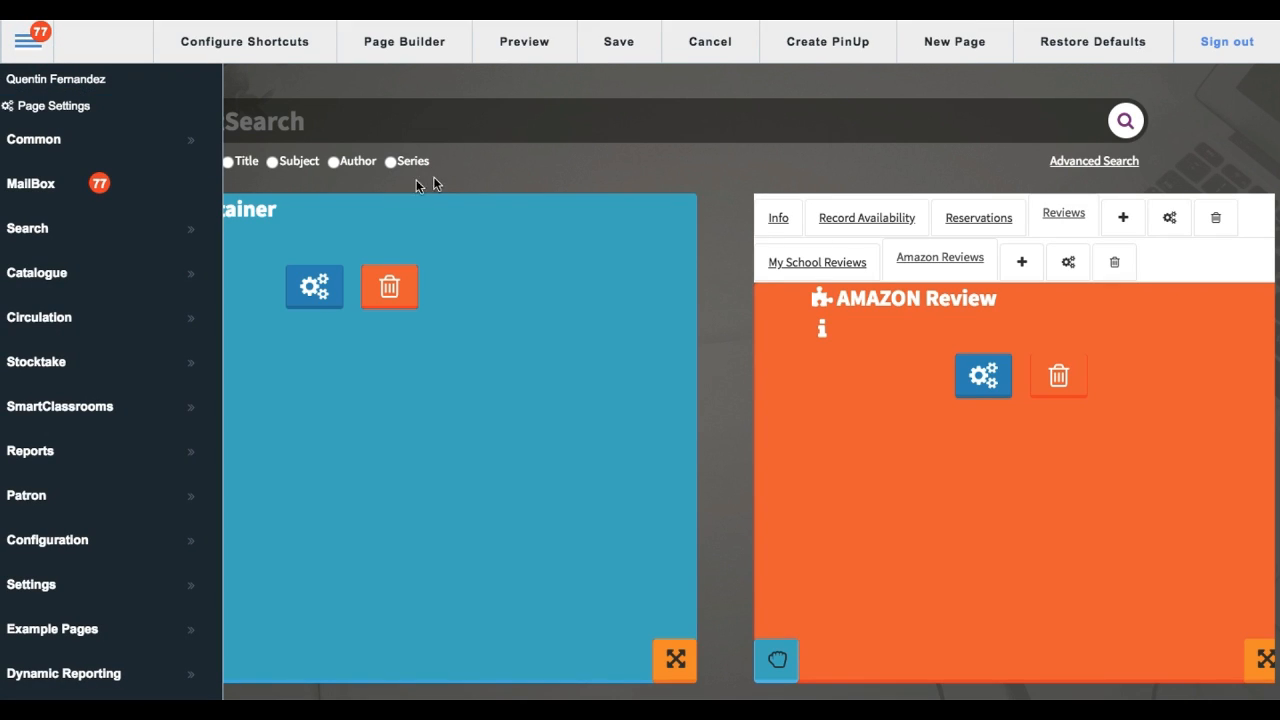
click(472, 168)
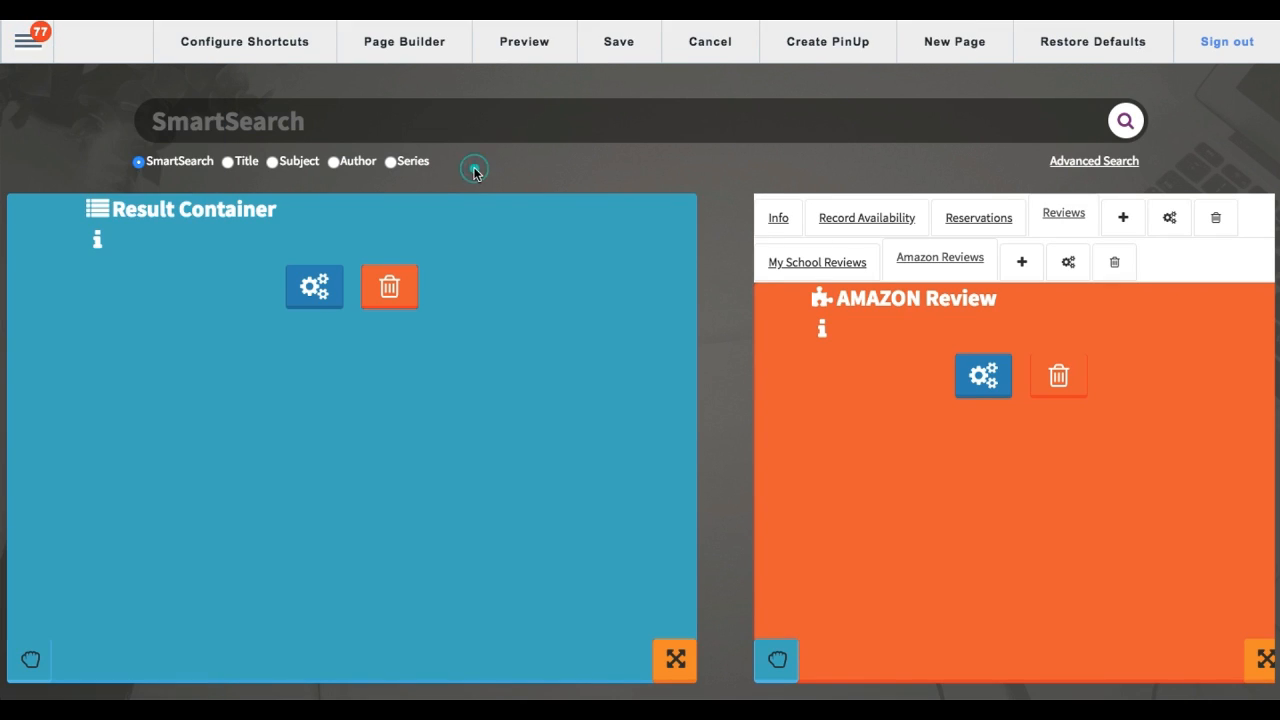
click(401, 46)
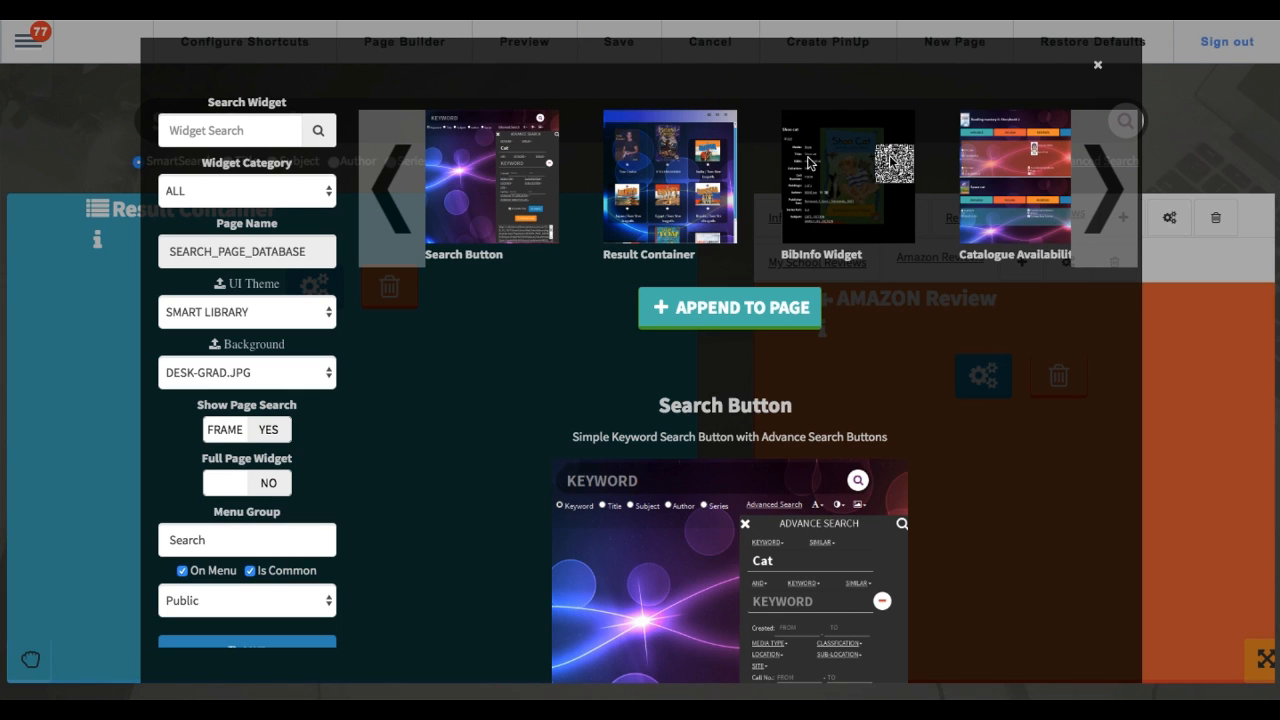
click(663, 172)
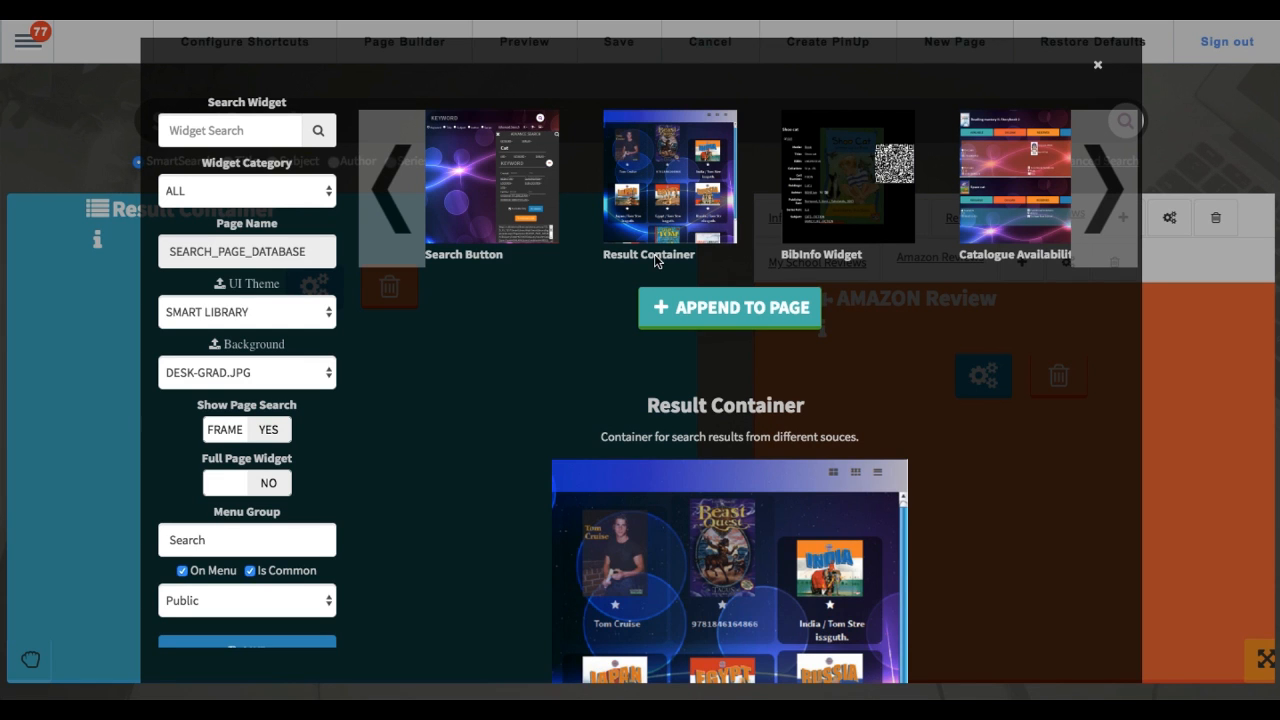
scroll(591, 408, down, 2)
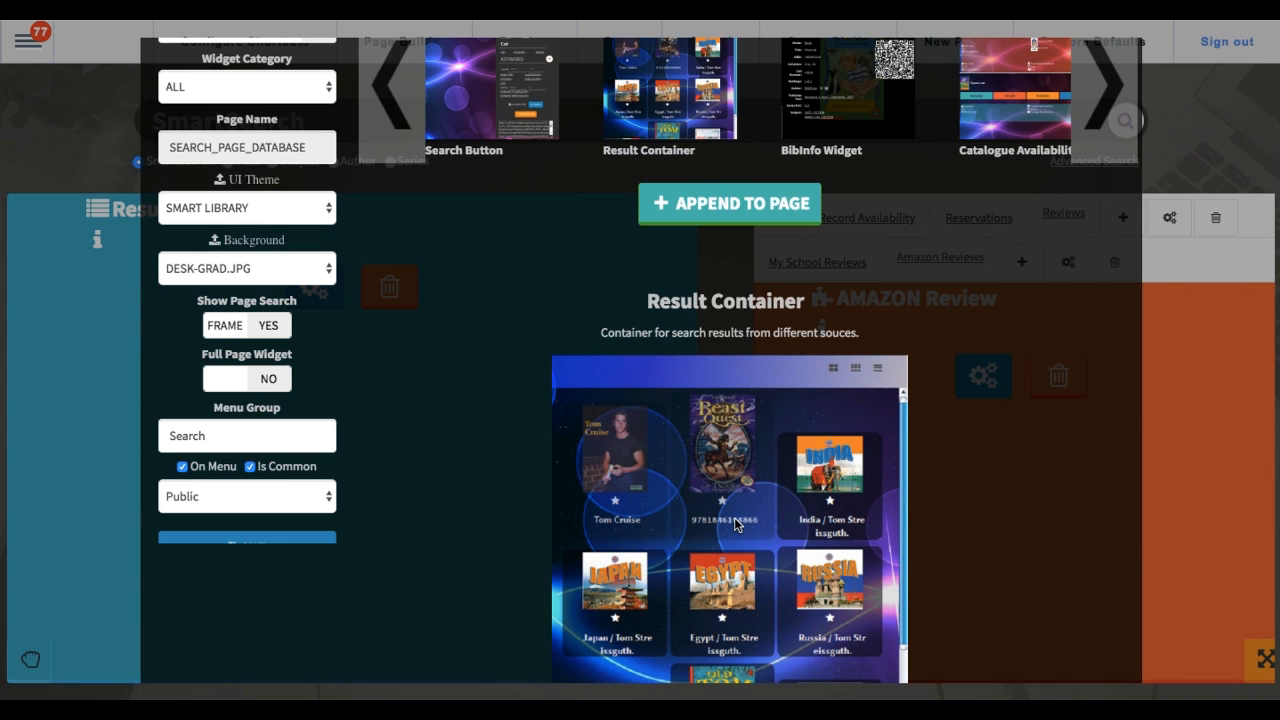
scroll(736, 524, up, 2)
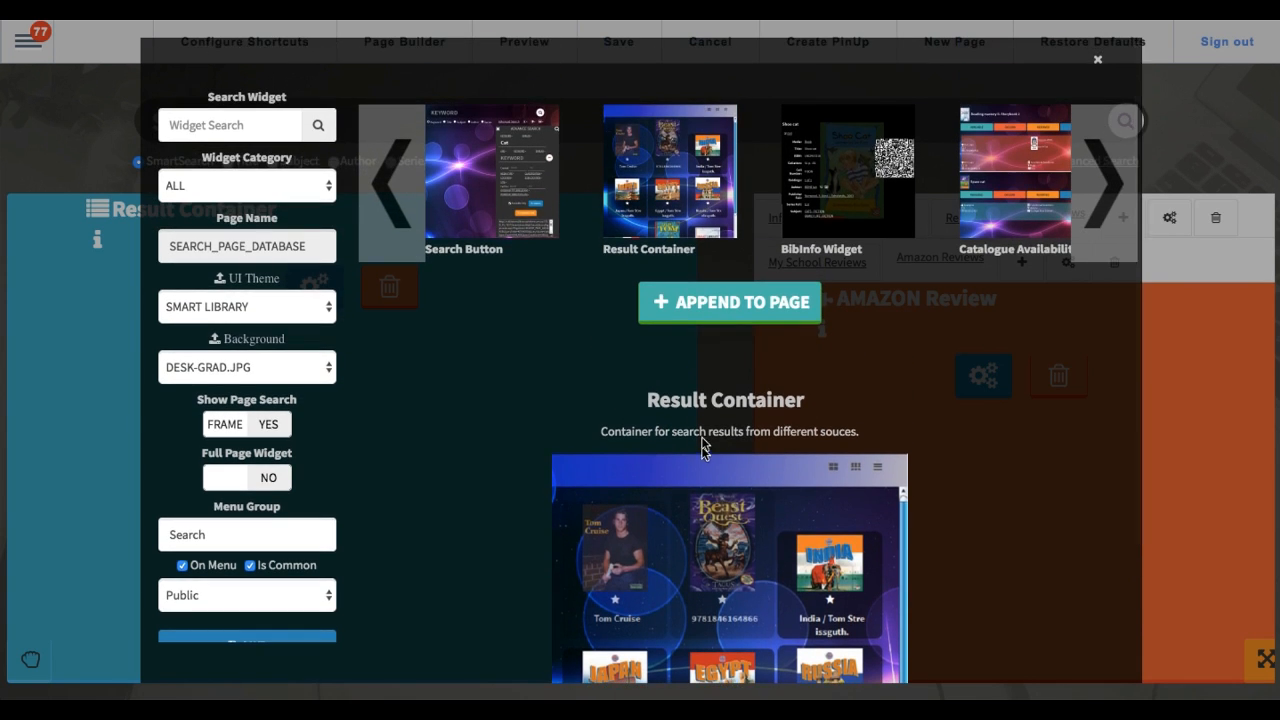
click(714, 303)
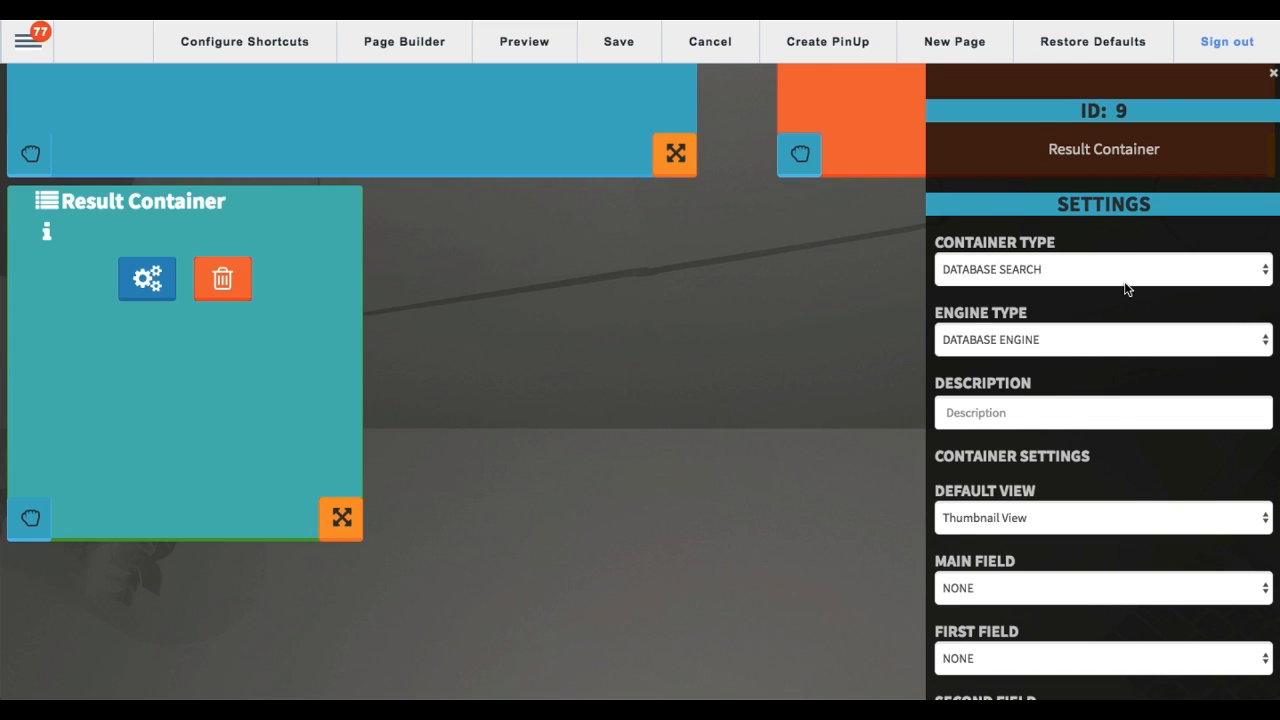
Step: Set the new Result Container's container type to FED SEARCH
scroll(1130, 288, down, 1)
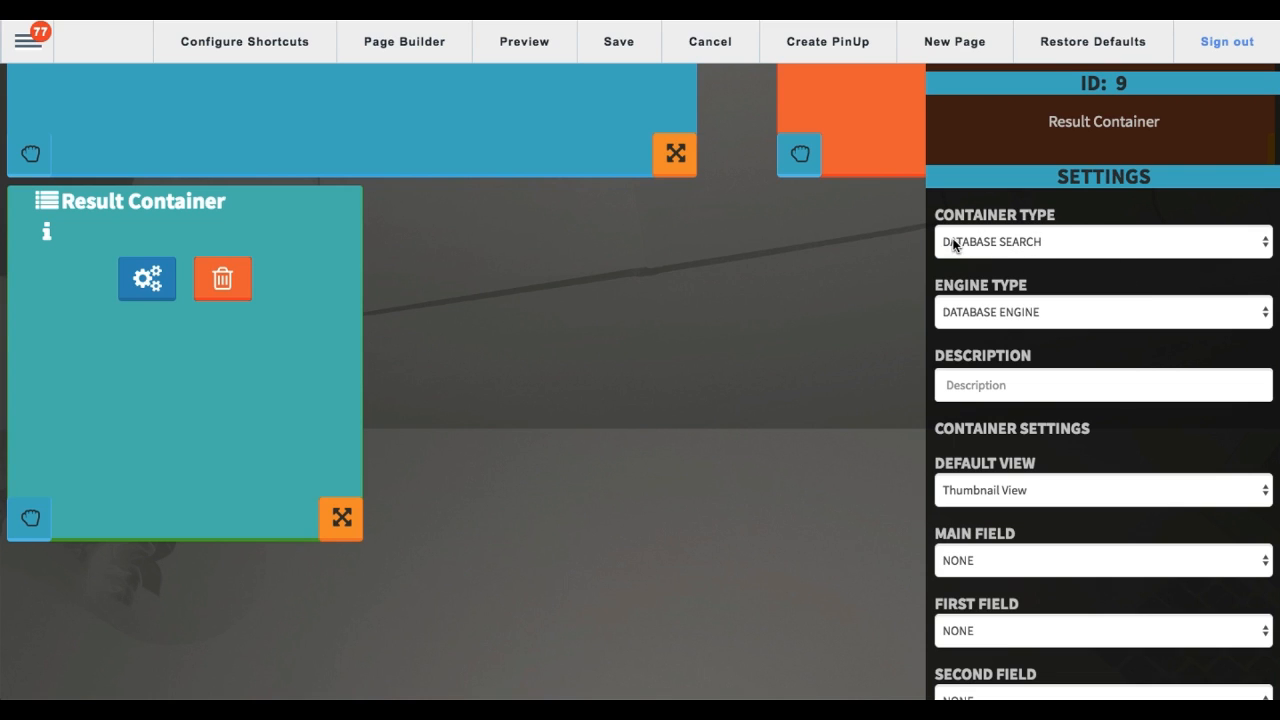
click(1032, 243)
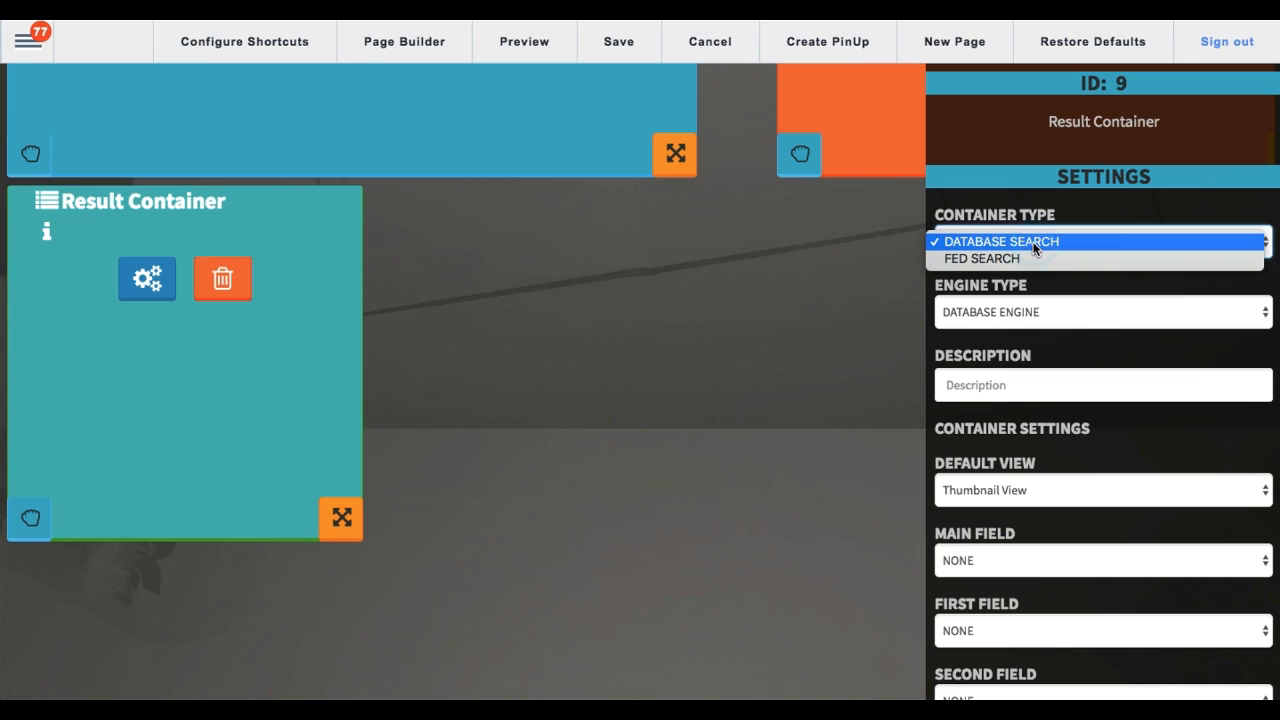
click(995, 260)
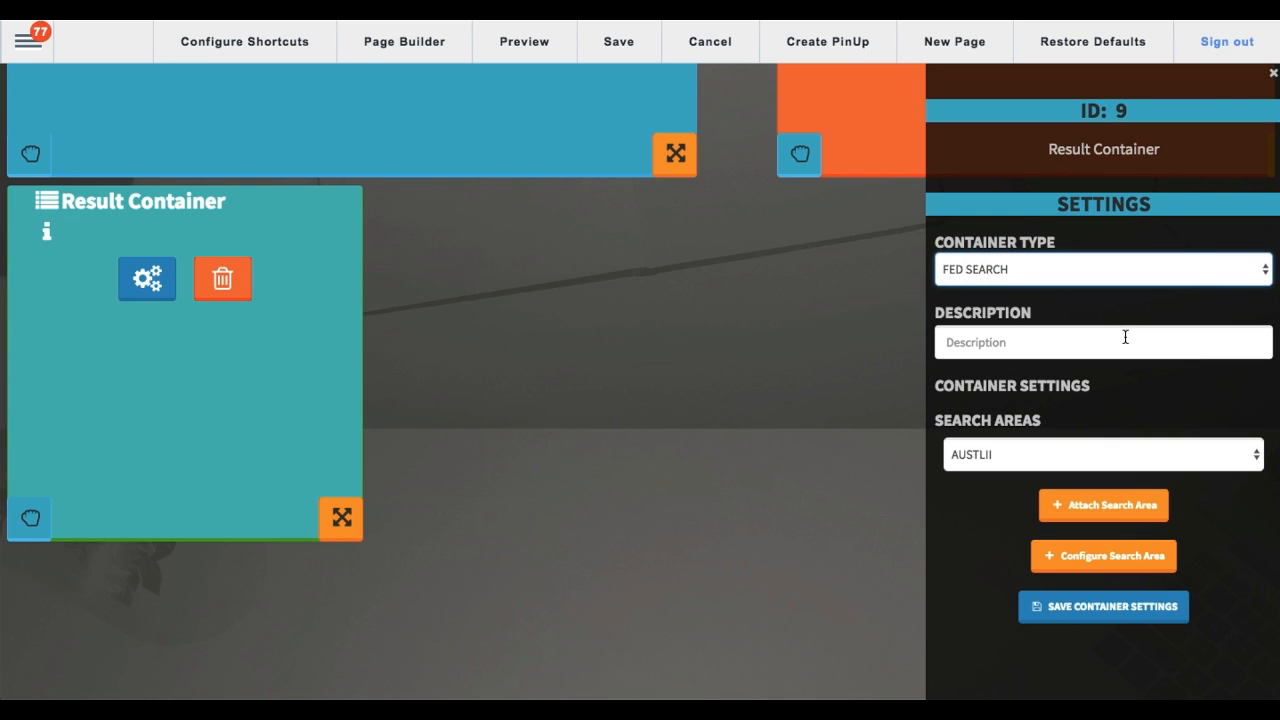
Step: Compare the original Result Container on the page with the newly added one below it
scroll(851, 353, up, 5)
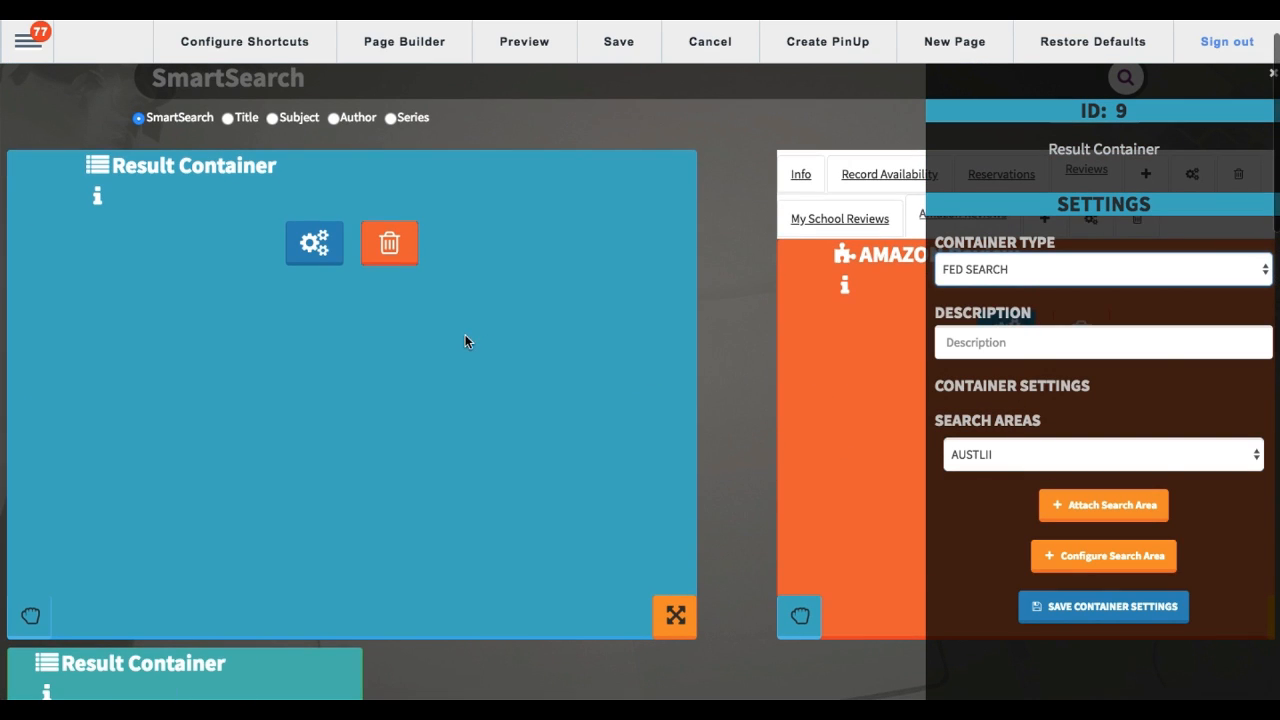
scroll(870, 375, down, 2)
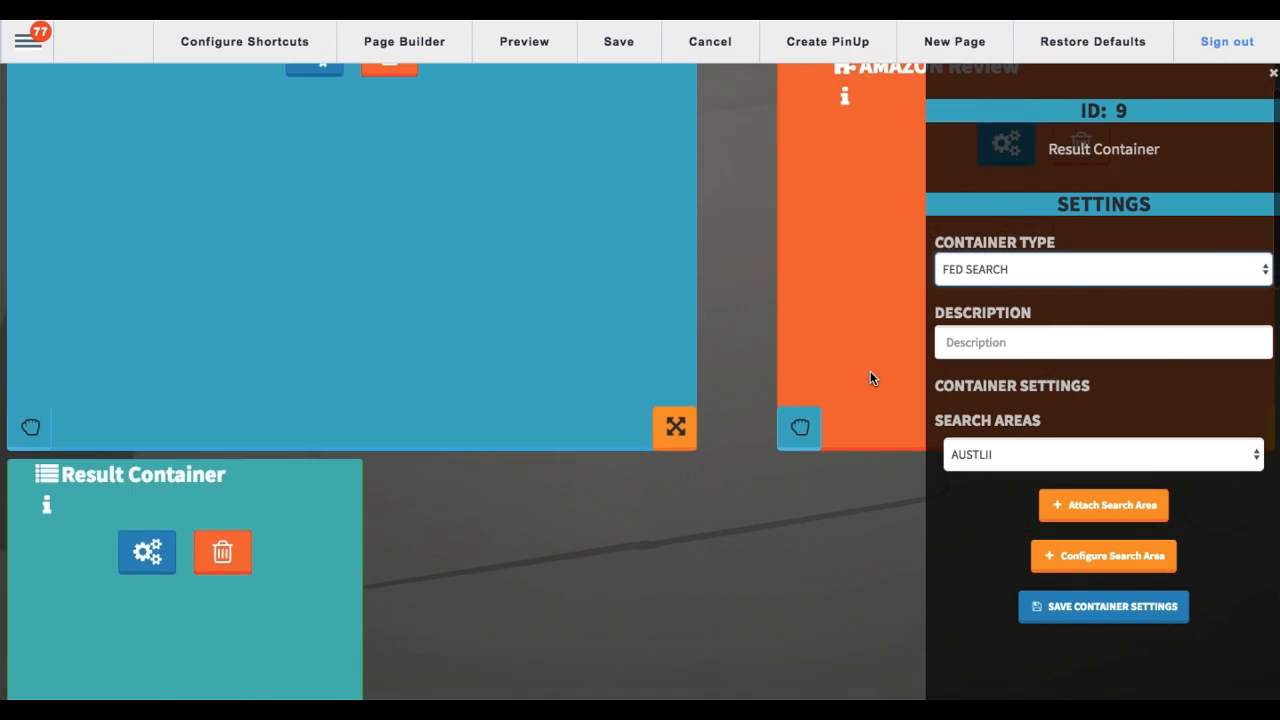
scroll(870, 375, up, 2)
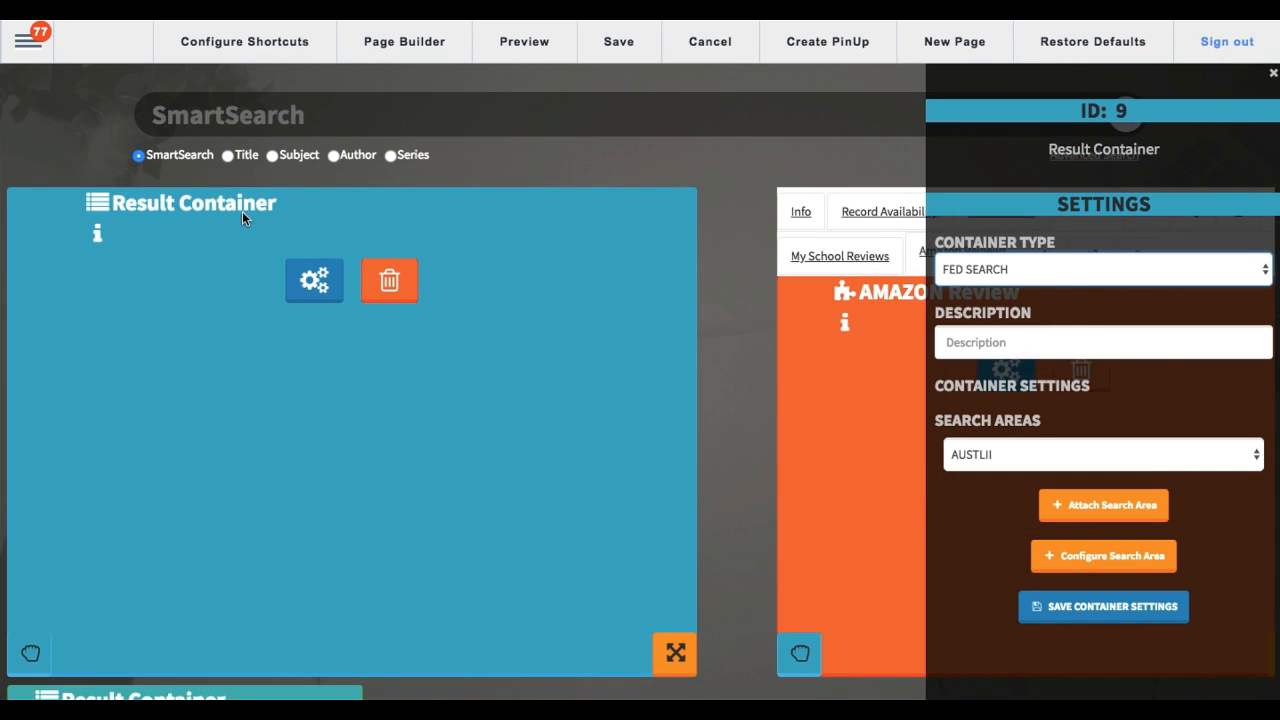
scroll(237, 330, down, 5)
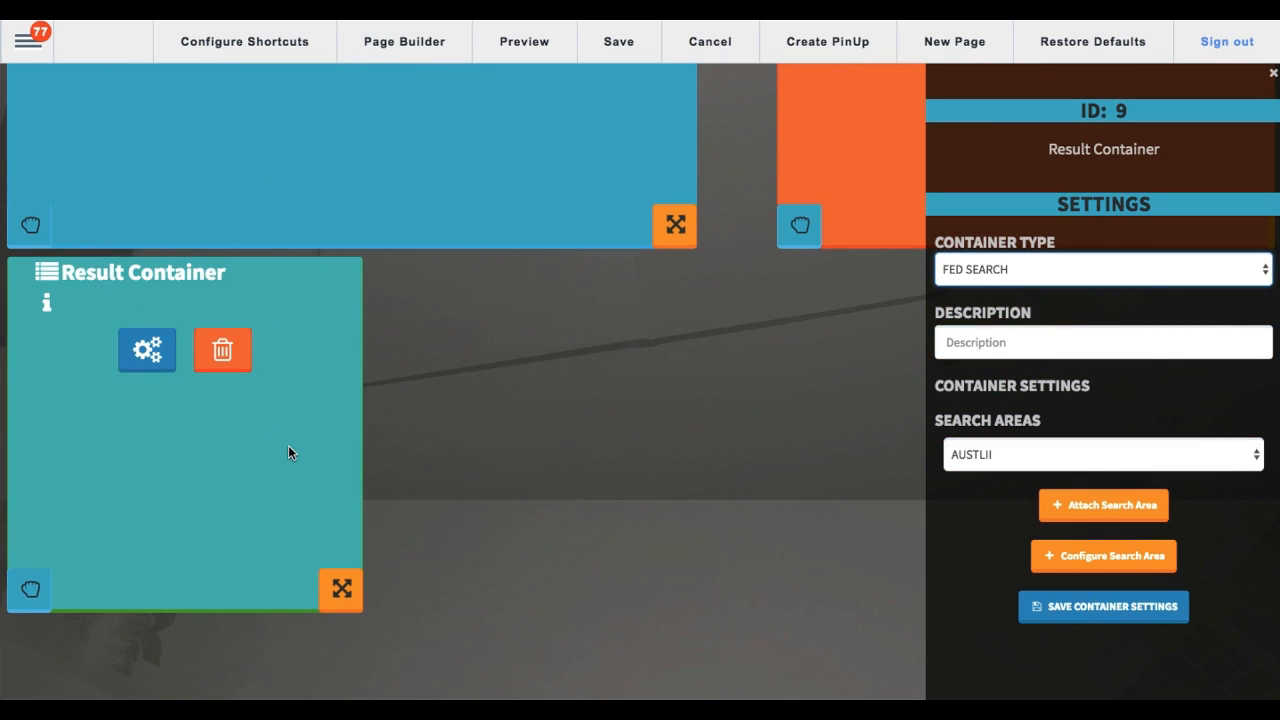
scroll(288, 453, up, 4)
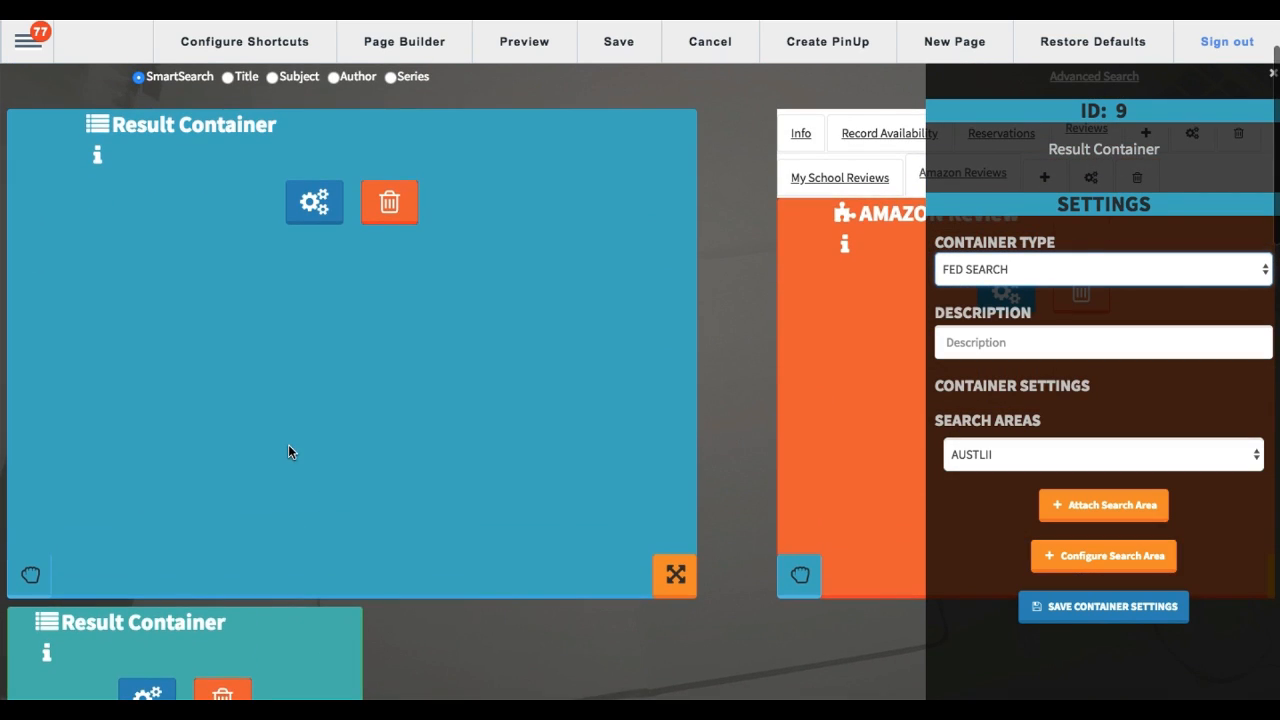
scroll(148, 460, down, 2)
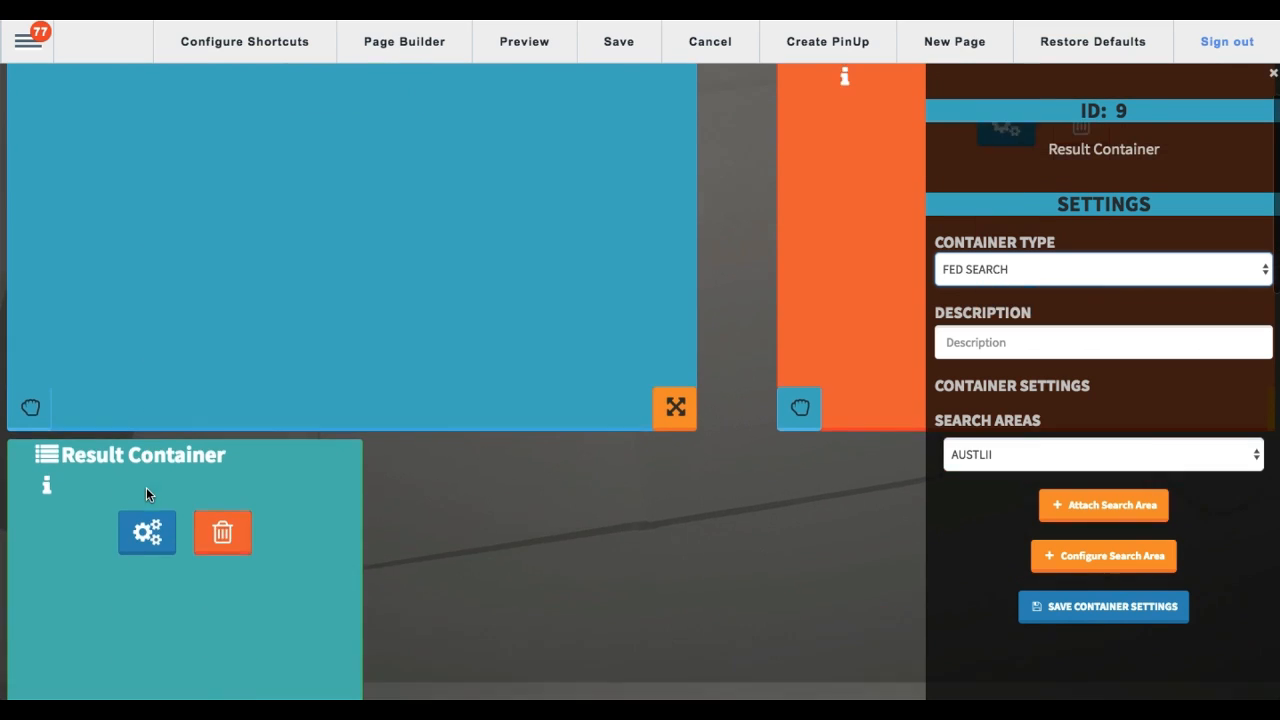
scroll(140, 434, up, 2)
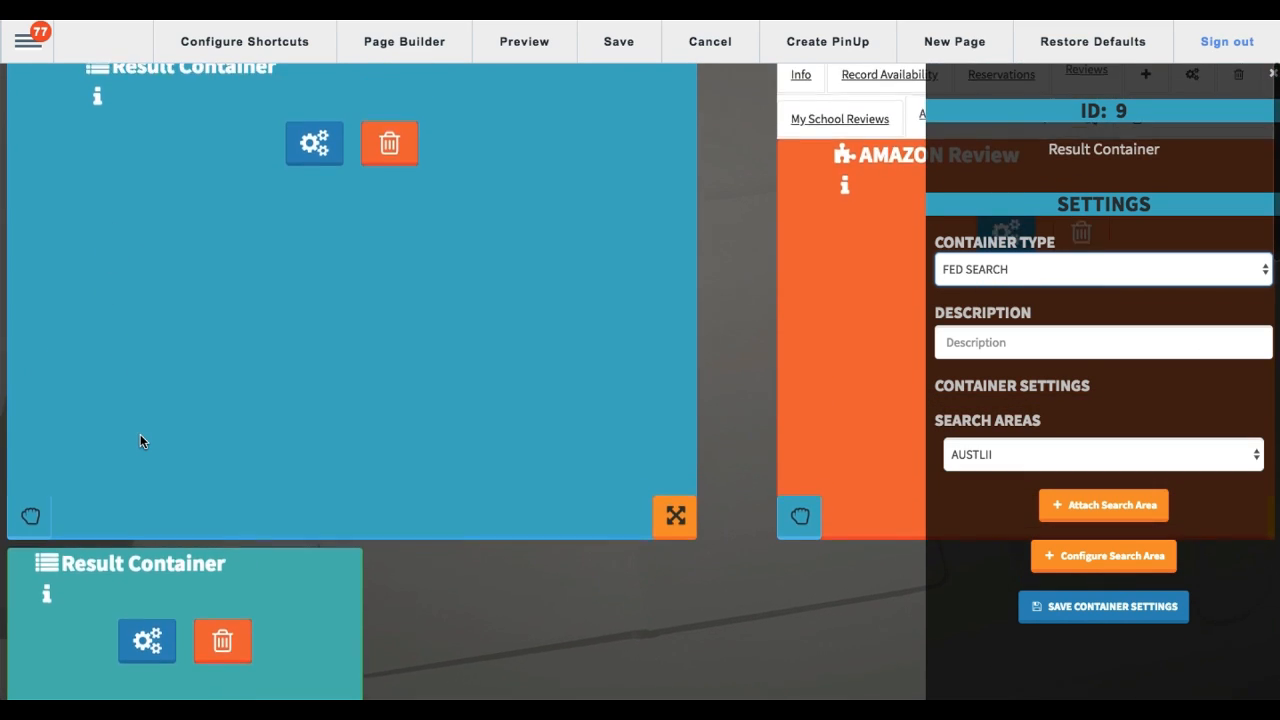
scroll(150, 434, down, 3)
Step: Set the new container's description to "Federated Search Google"
click(1020, 346)
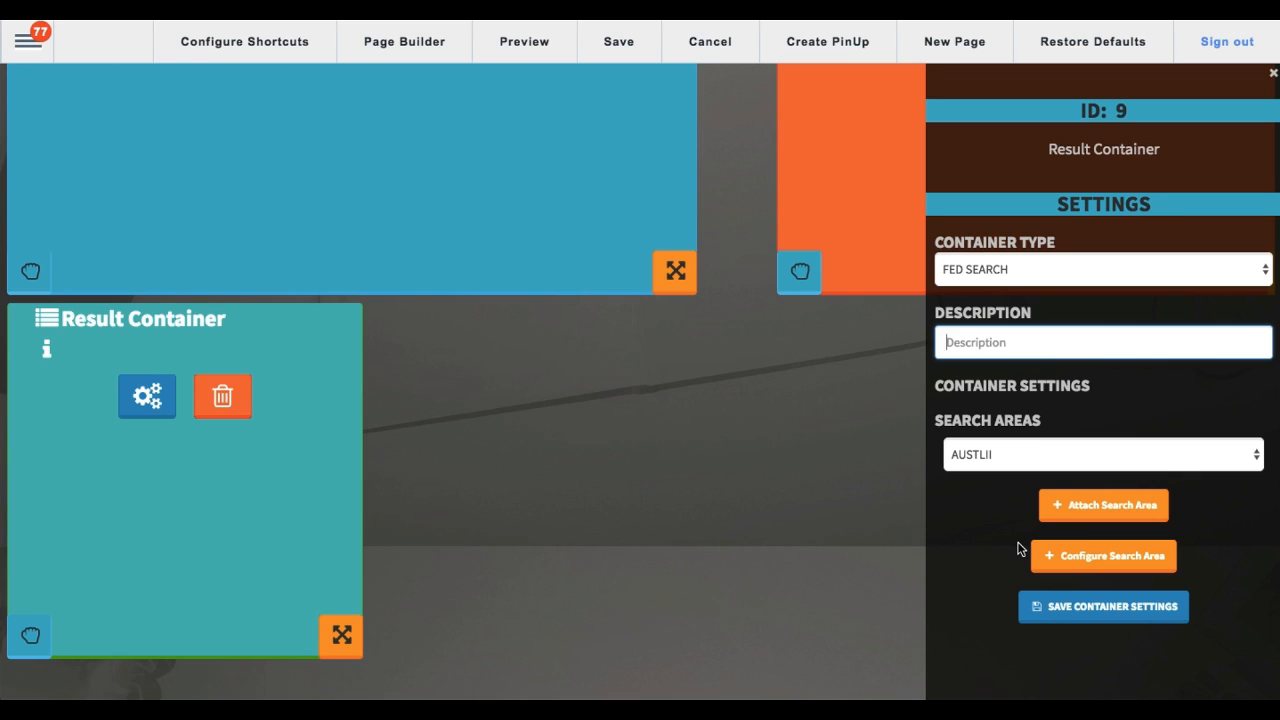
text(Federated Search Google)
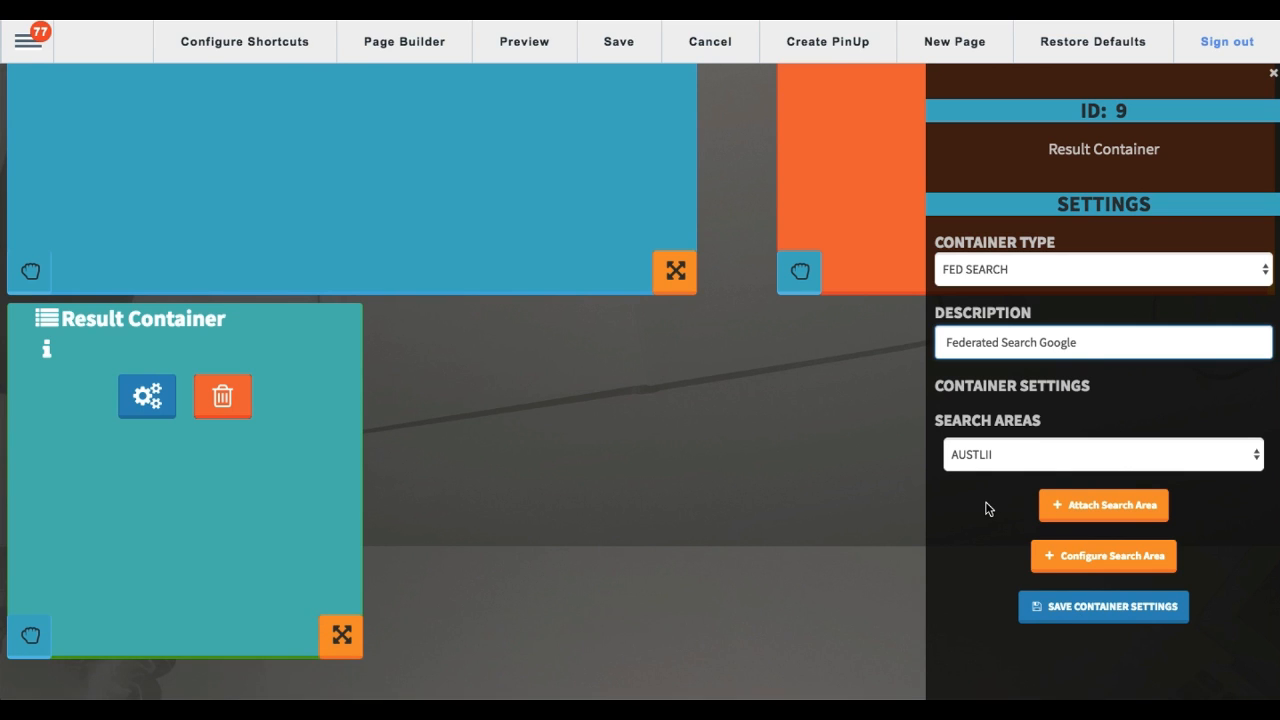
Step: Review the search areas available for the new Result Container
scroll(986, 509, down, 2)
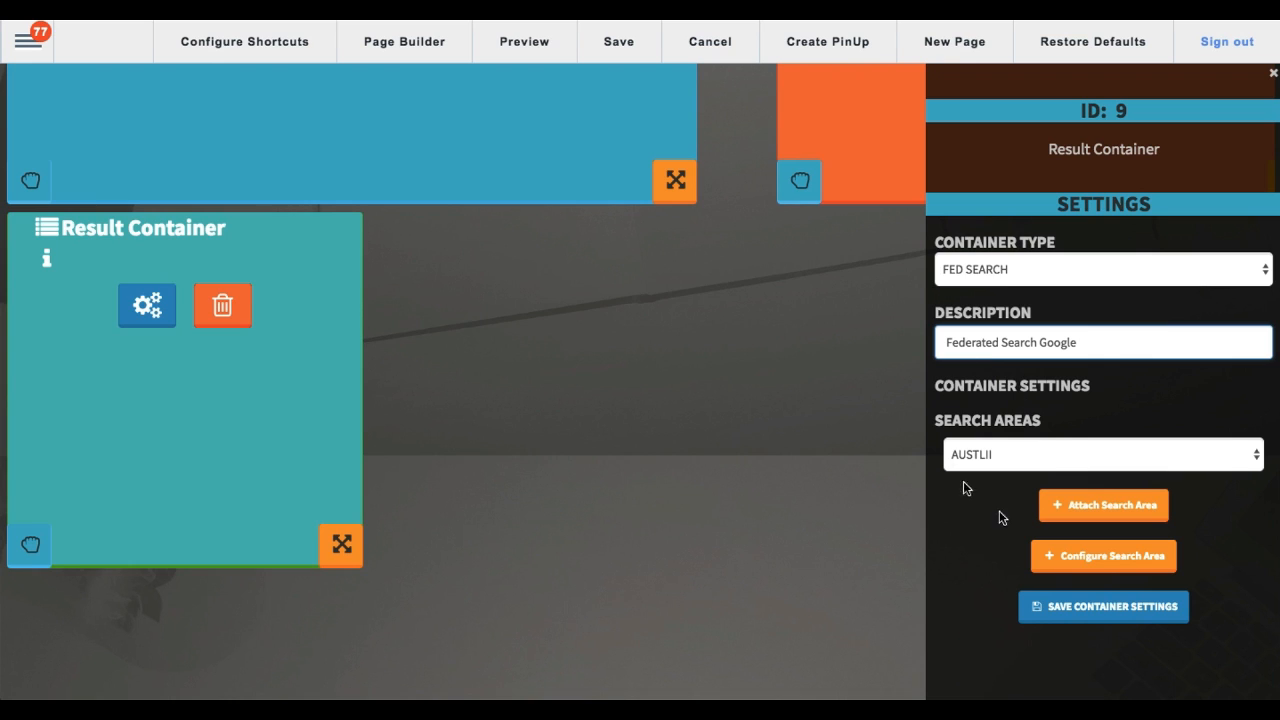
click(1020, 456)
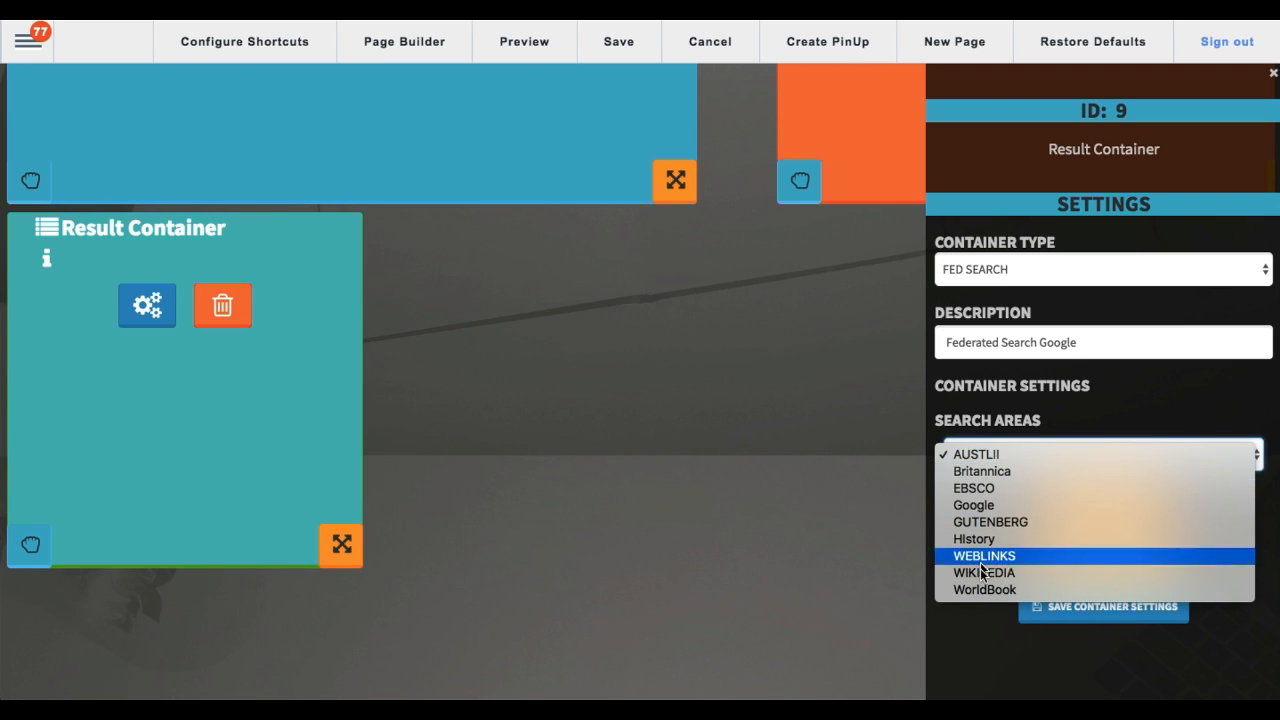
click(980, 634)
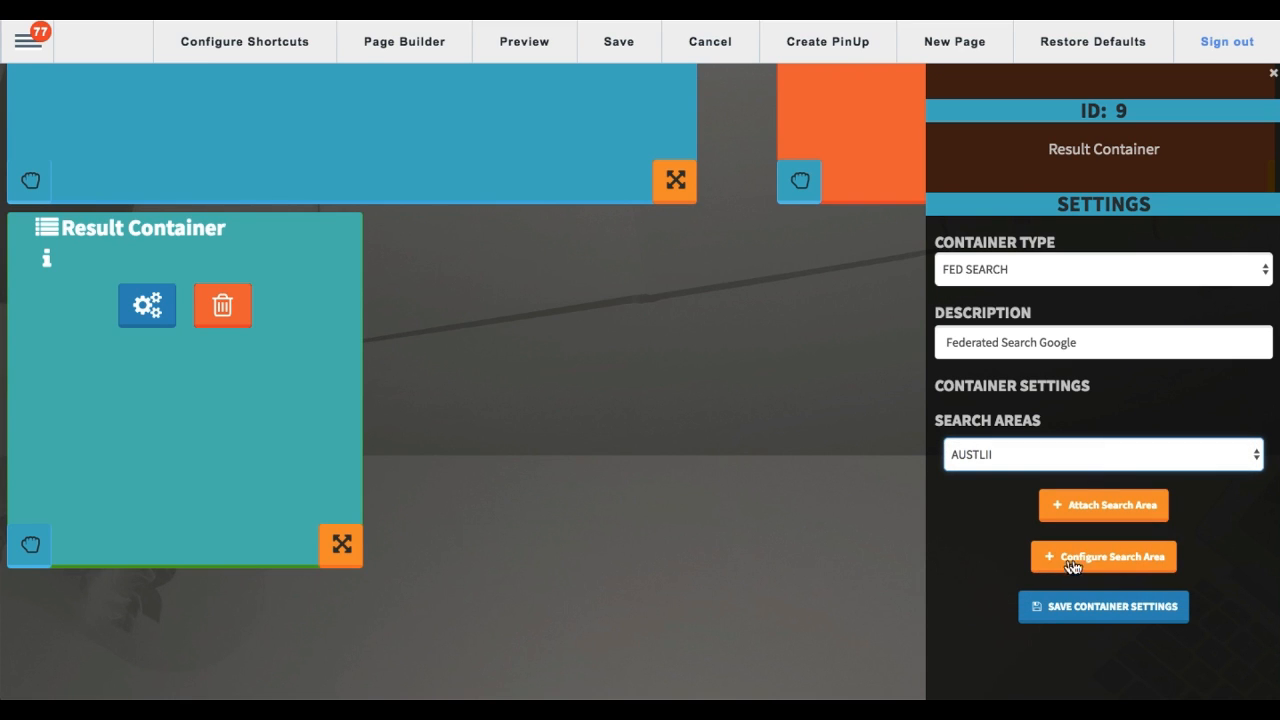
Step: Begin configuring a new search area for the container and set its type to EBSCO
click(1128, 566)
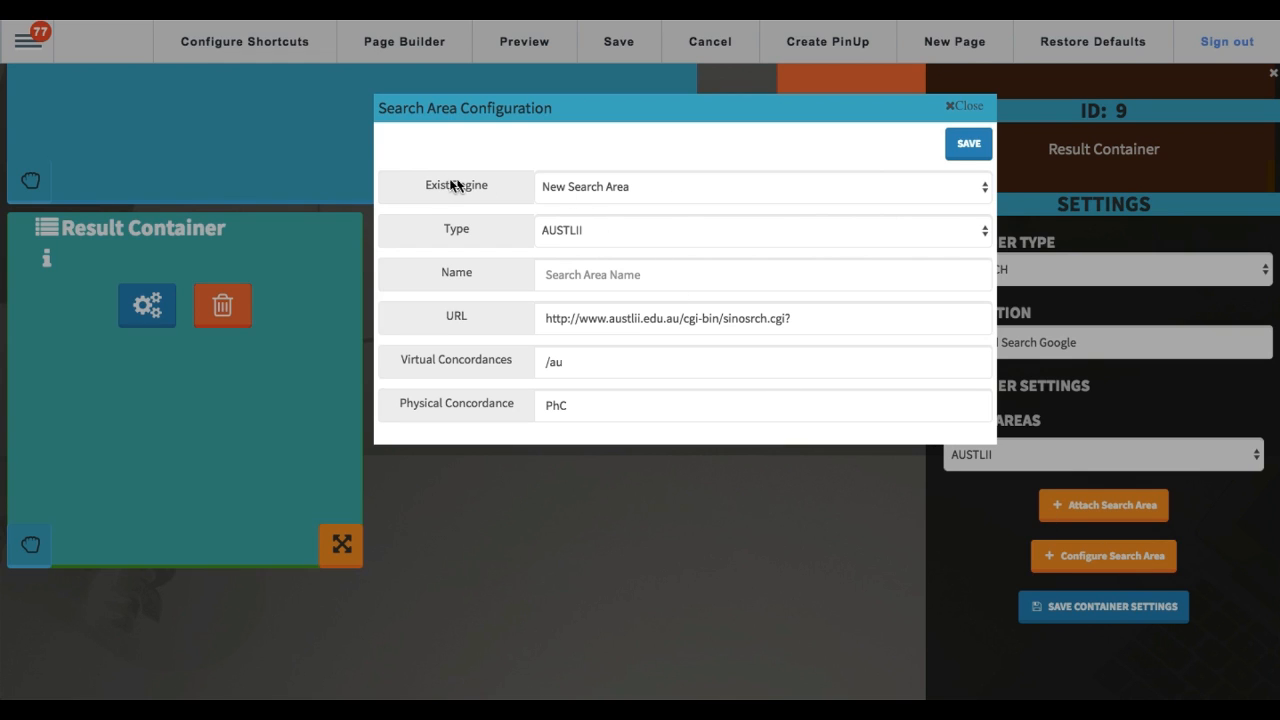
drag(424, 186, 489, 190)
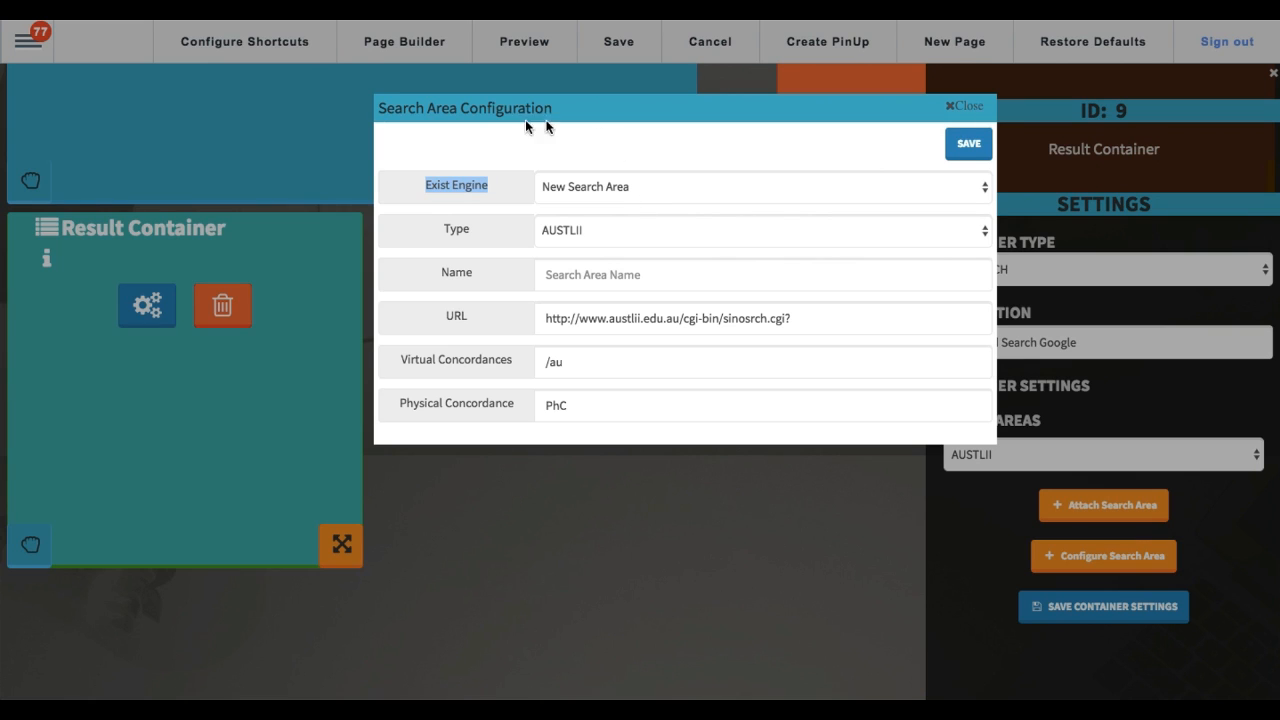
click(451, 238)
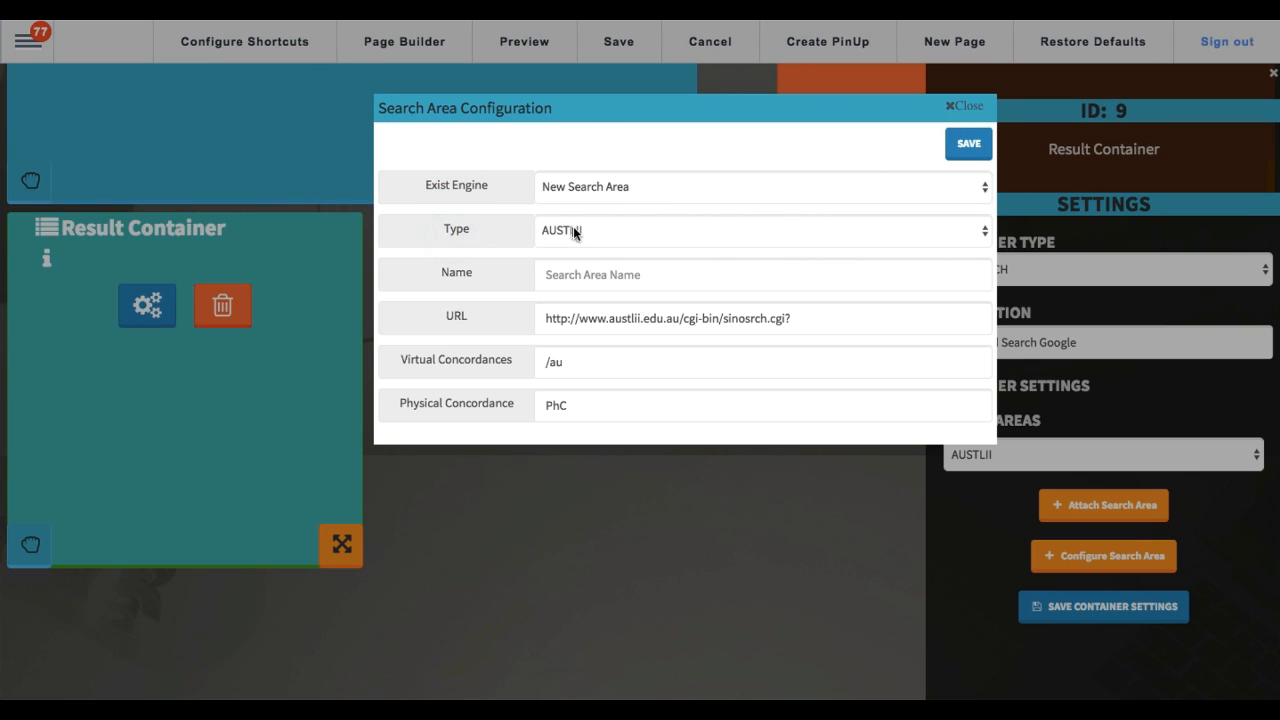
click(573, 229)
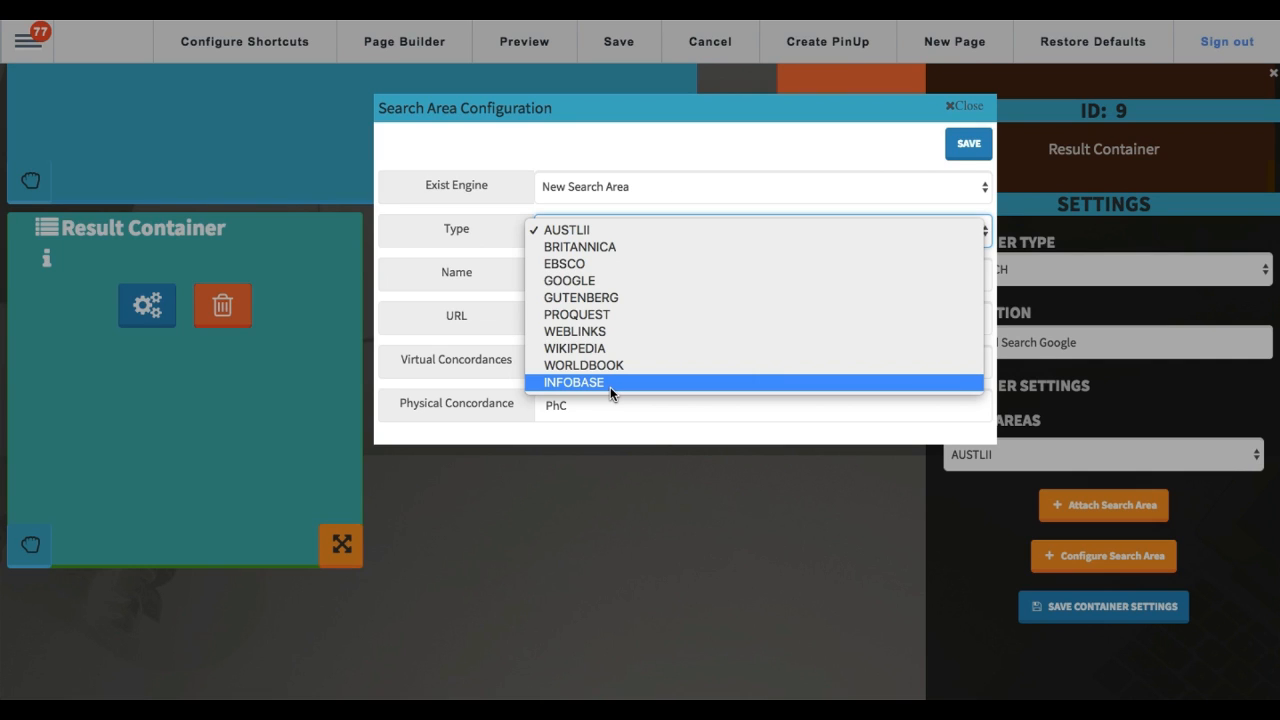
click(573, 264)
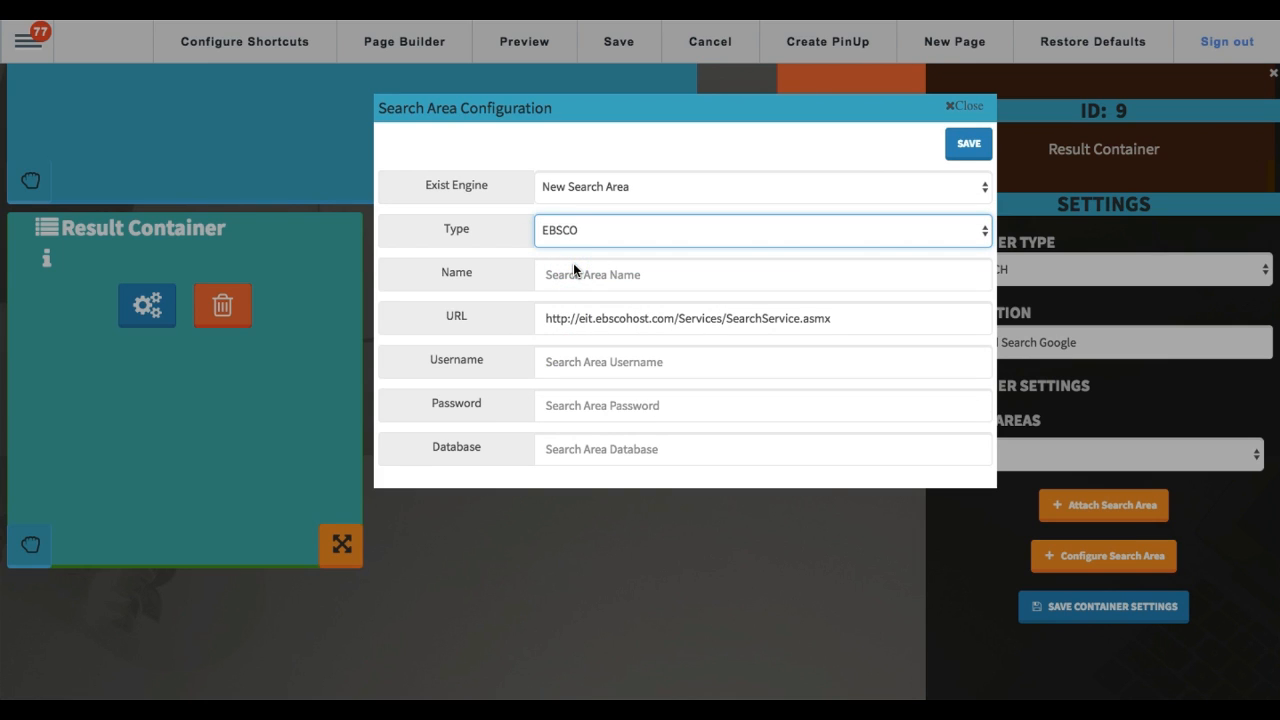
Step: Name the new search area "EBSCO Reference", go through its URL, username and database fields, and close the configuration without saving
click(595, 275)
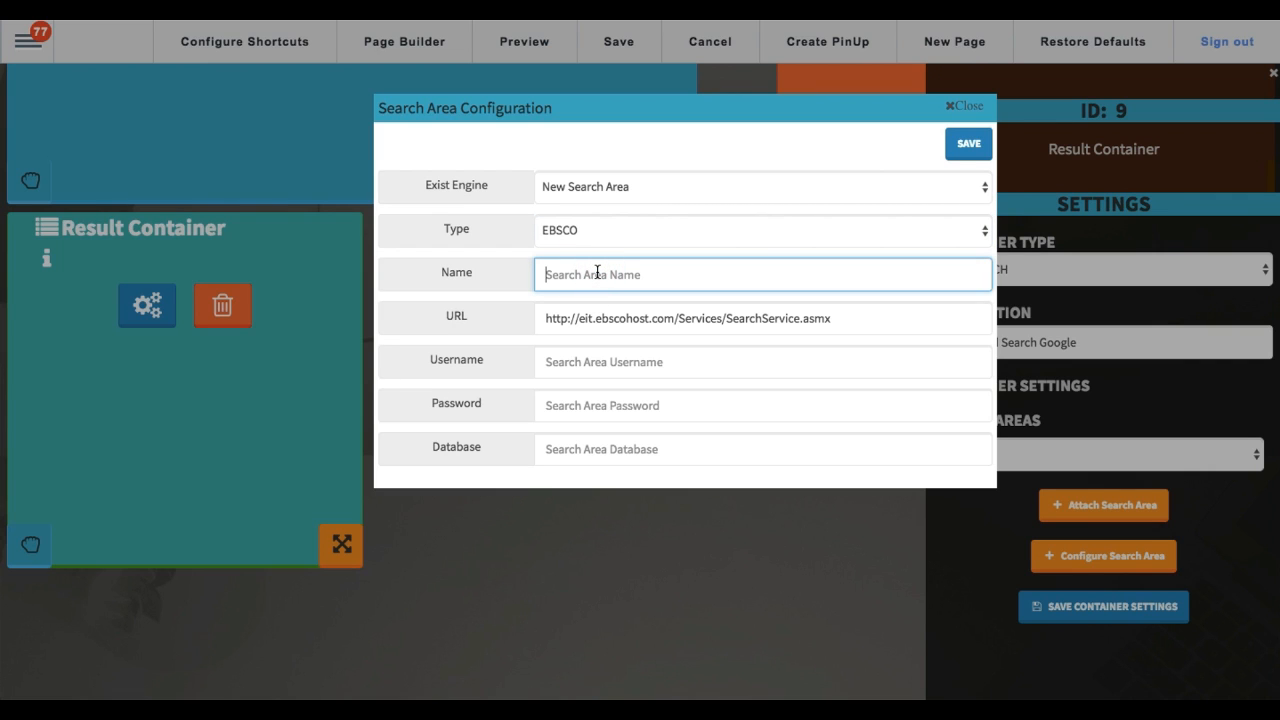
text(EBSCO Reference)
click(578, 327)
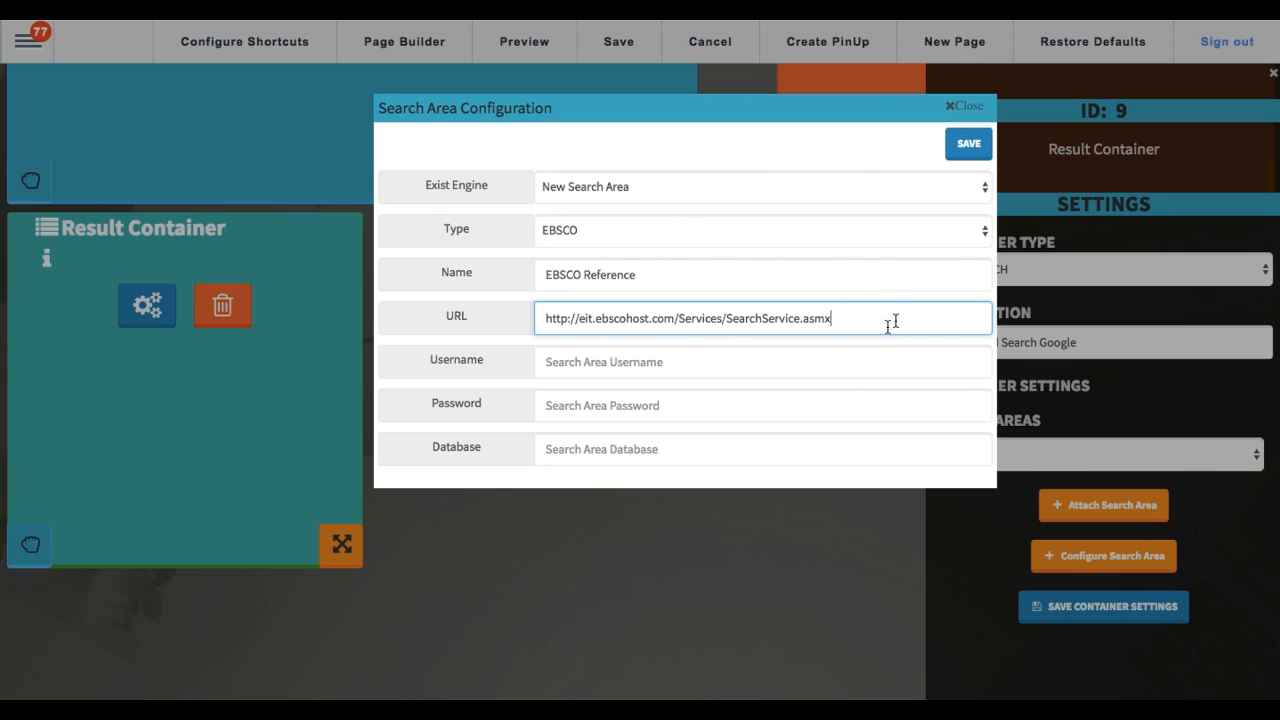
click(569, 371)
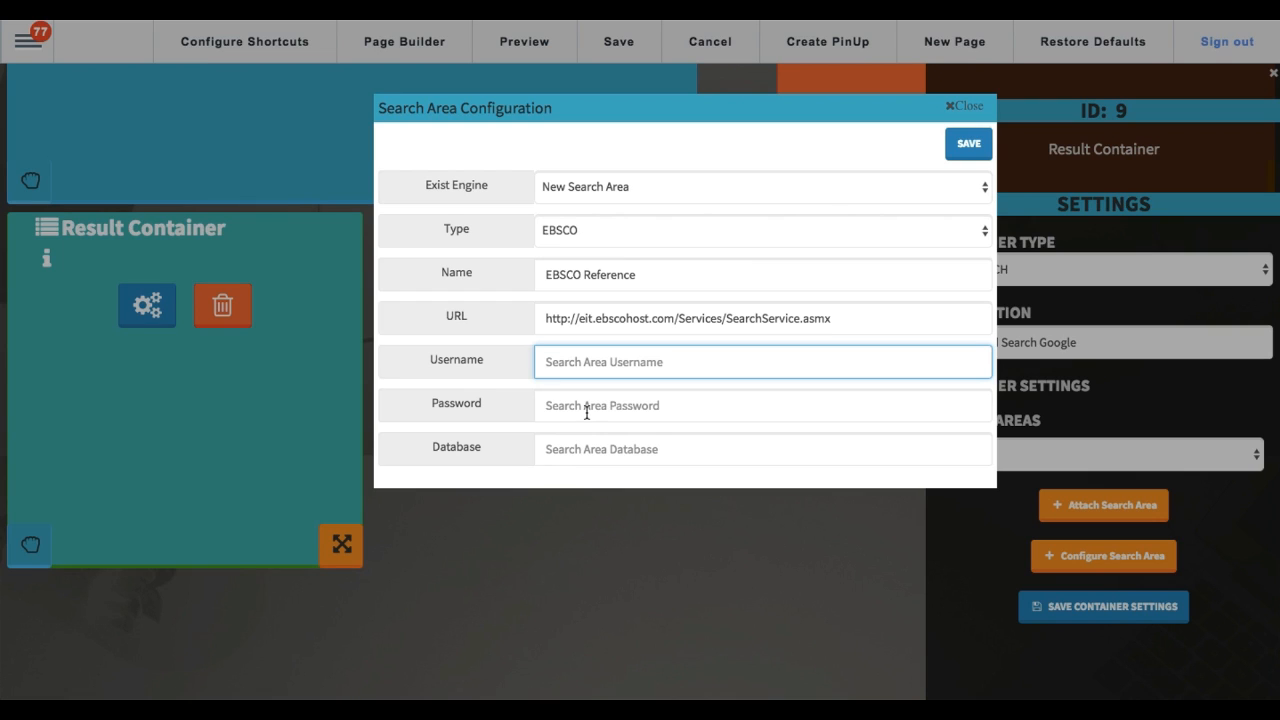
click(588, 453)
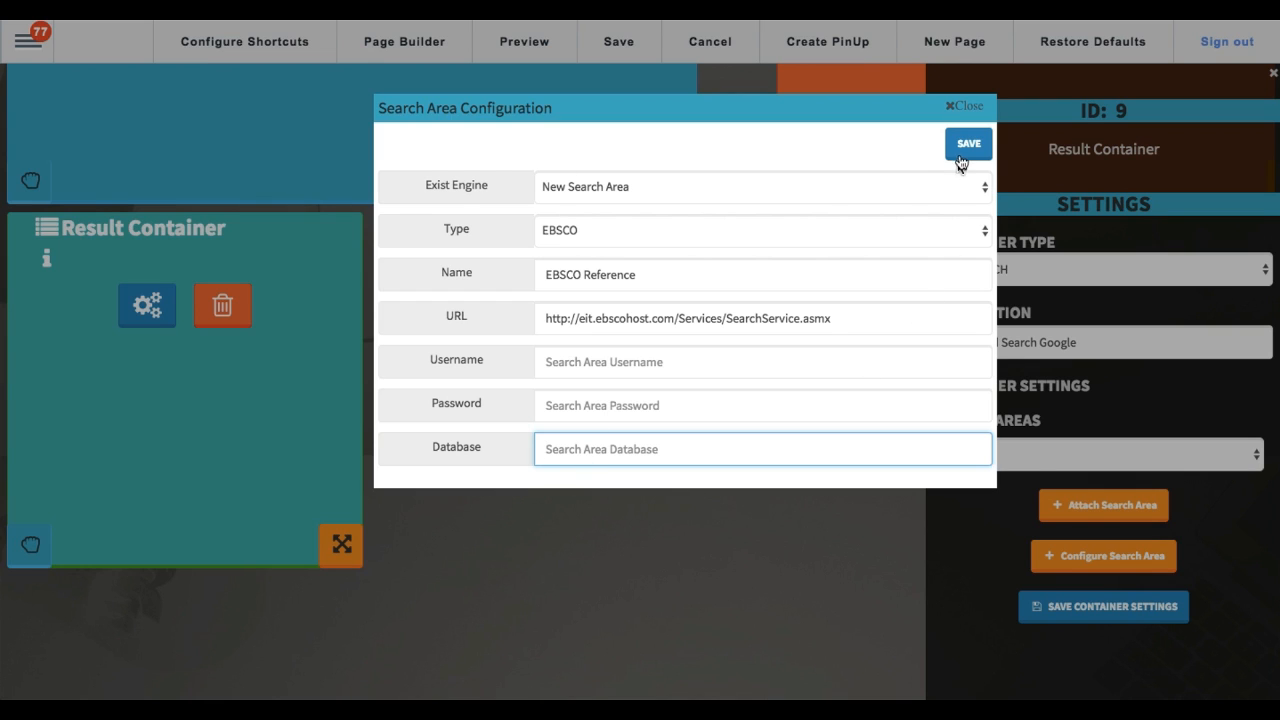
click(960, 106)
Step: Attach the Google search area to the Result Container and save the container settings
click(988, 468)
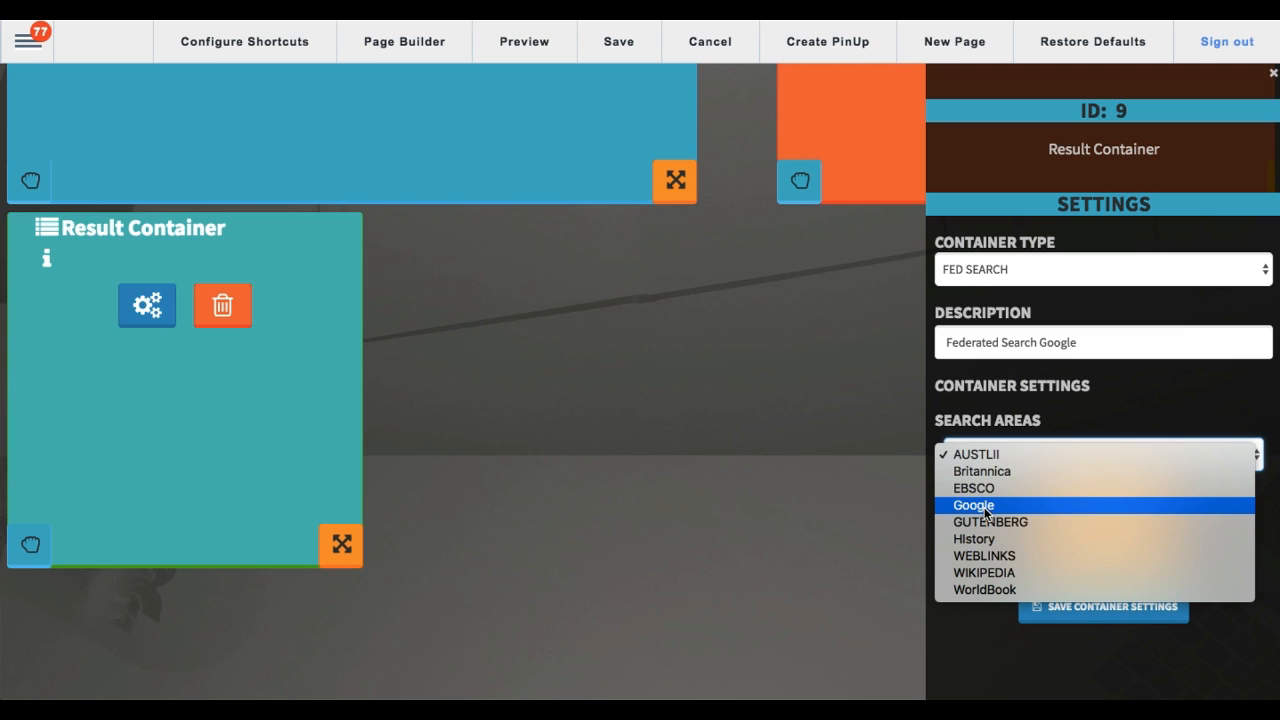
click(986, 508)
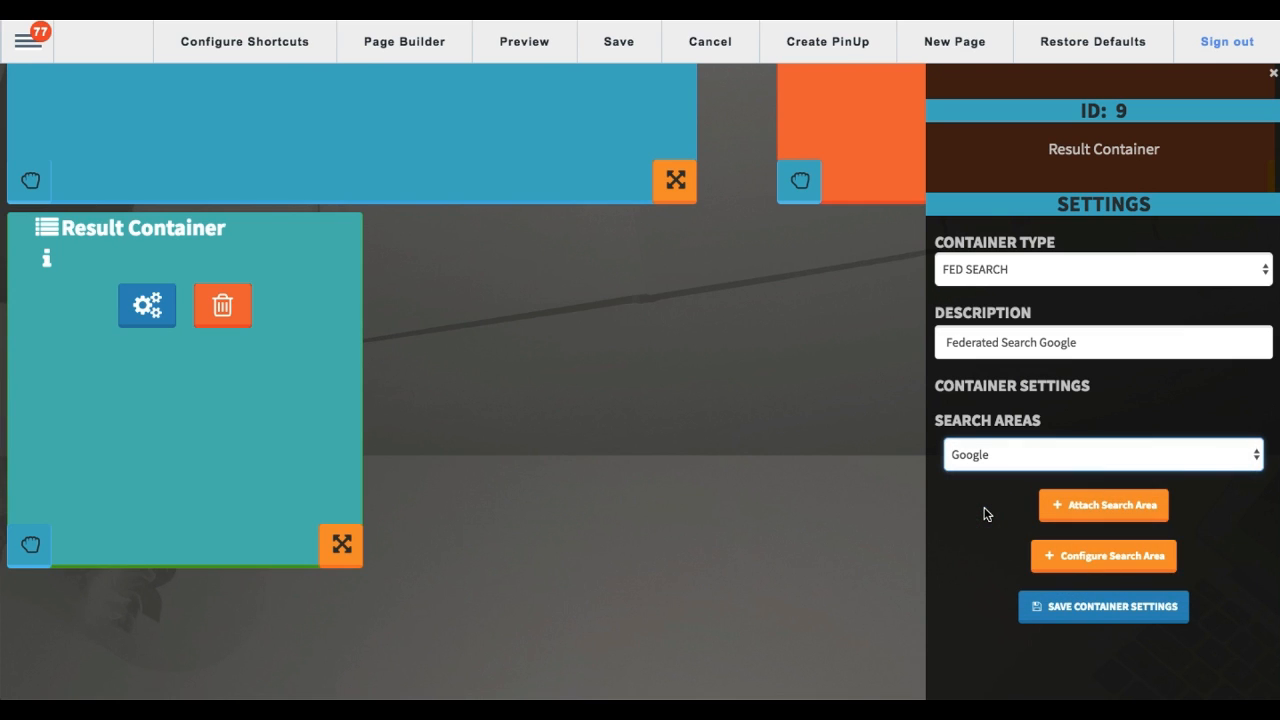
click(1108, 517)
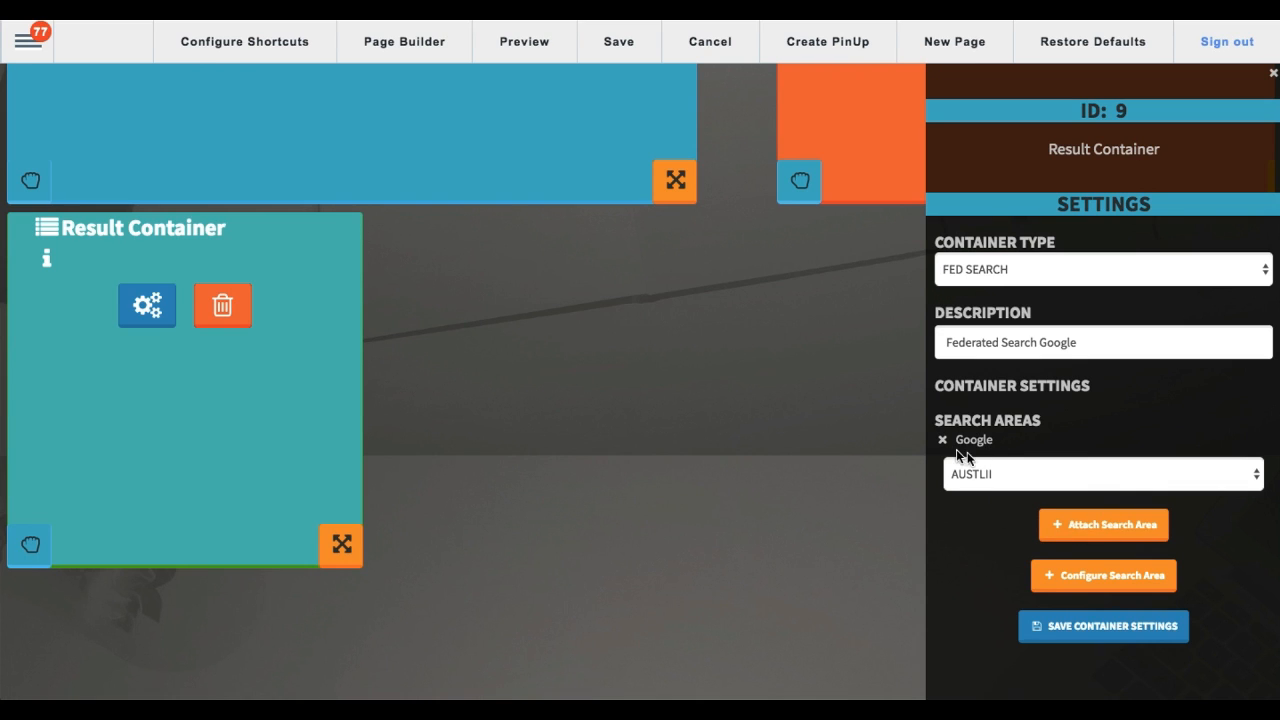
click(1099, 634)
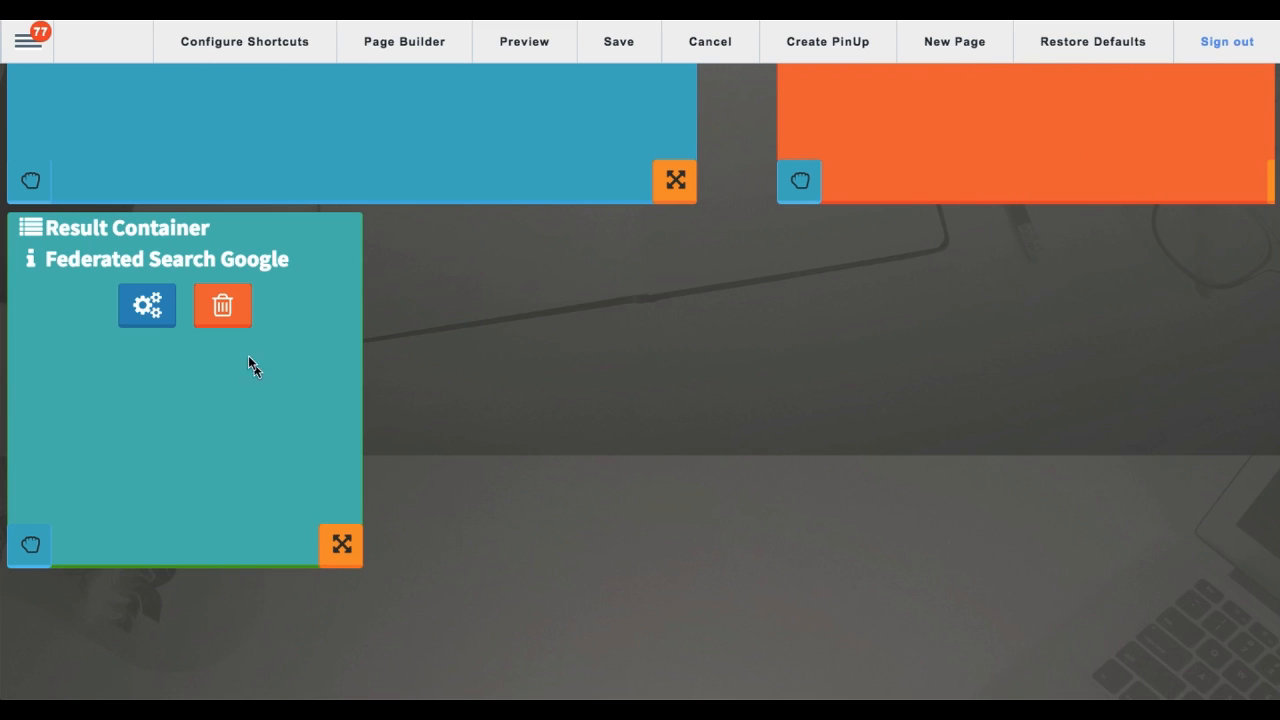
Step: Enlarge the Federated Search Google container and centre it below the existing widgets, saving and refreshing the page
drag(44, 258, 236, 258)
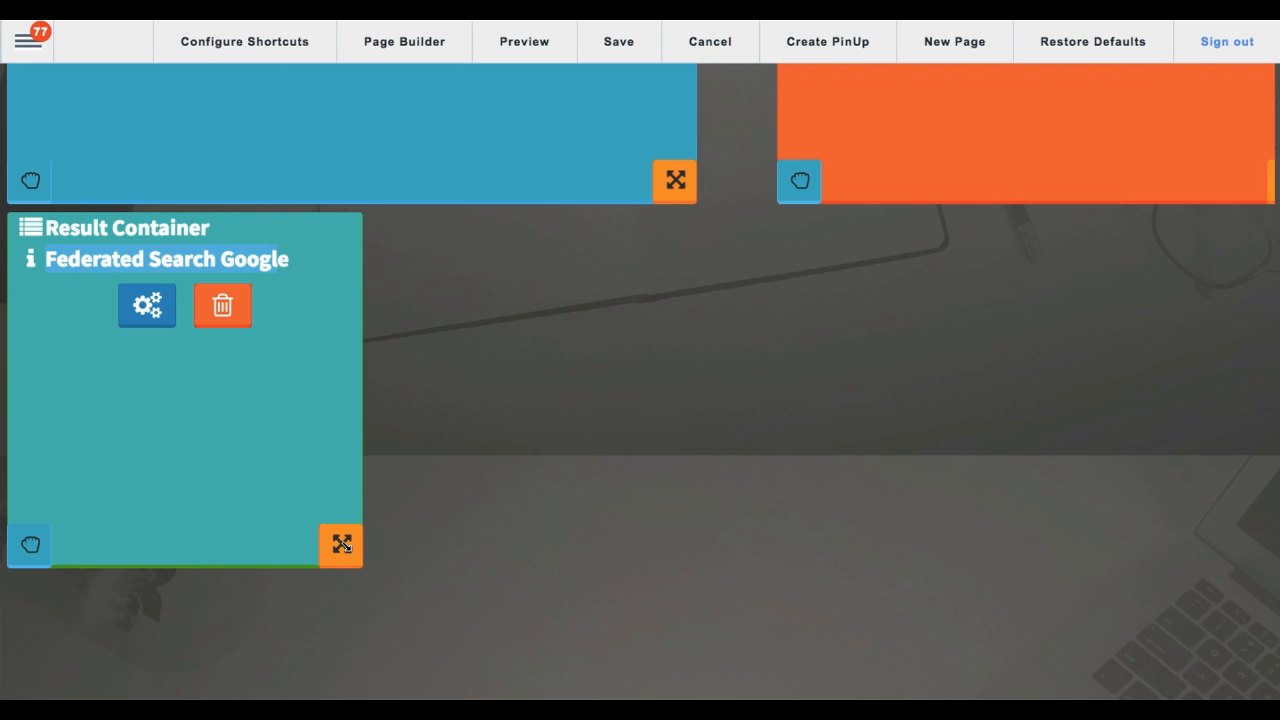
drag(345, 545, 855, 650)
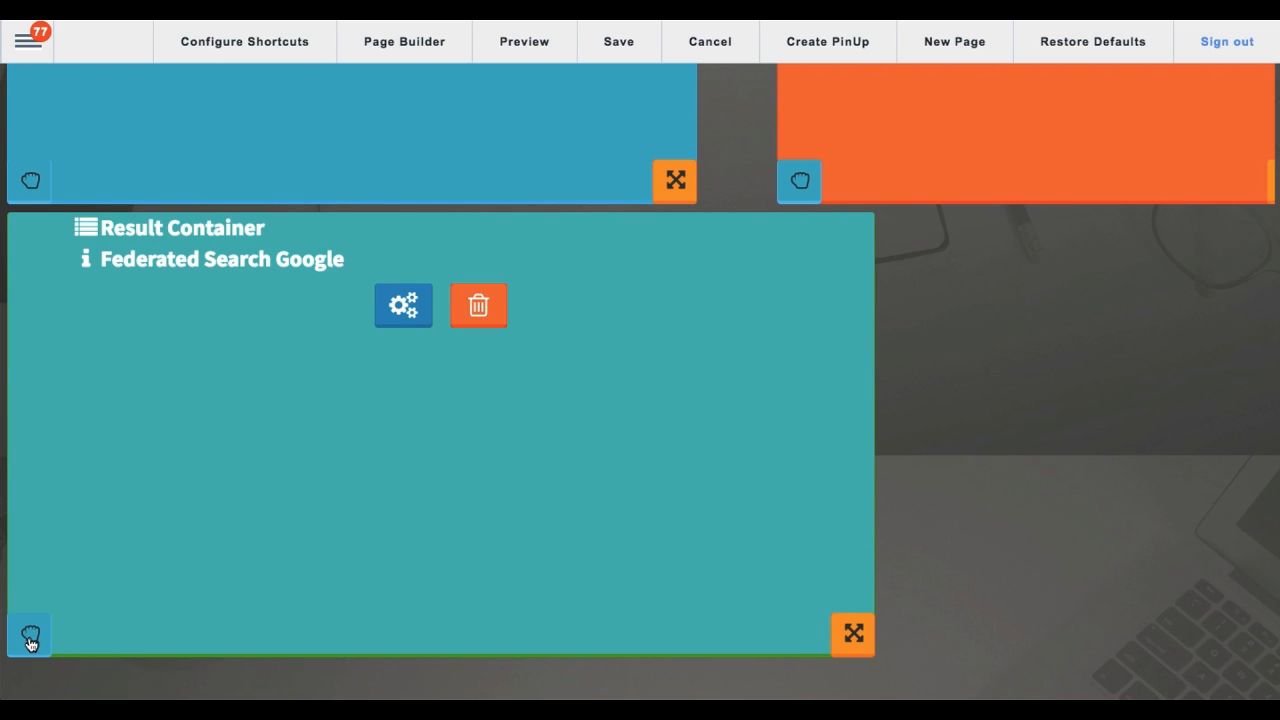
drag(30, 637, 191, 643)
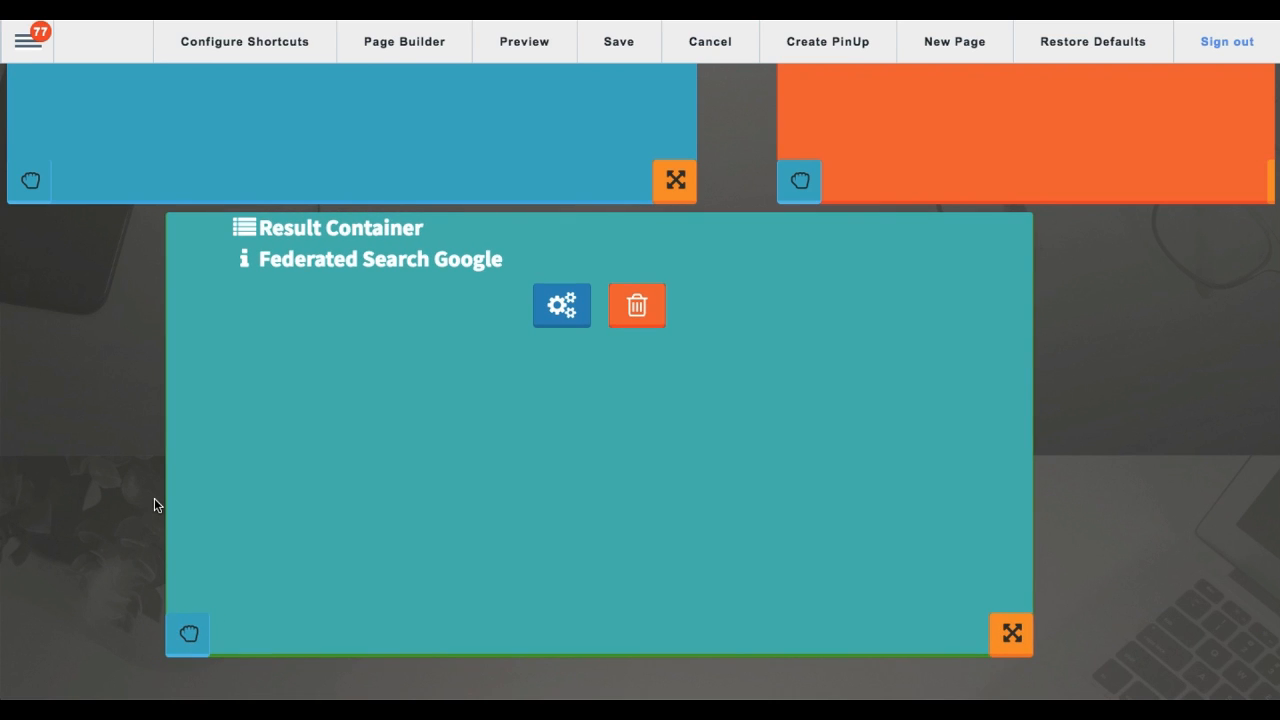
click(621, 45)
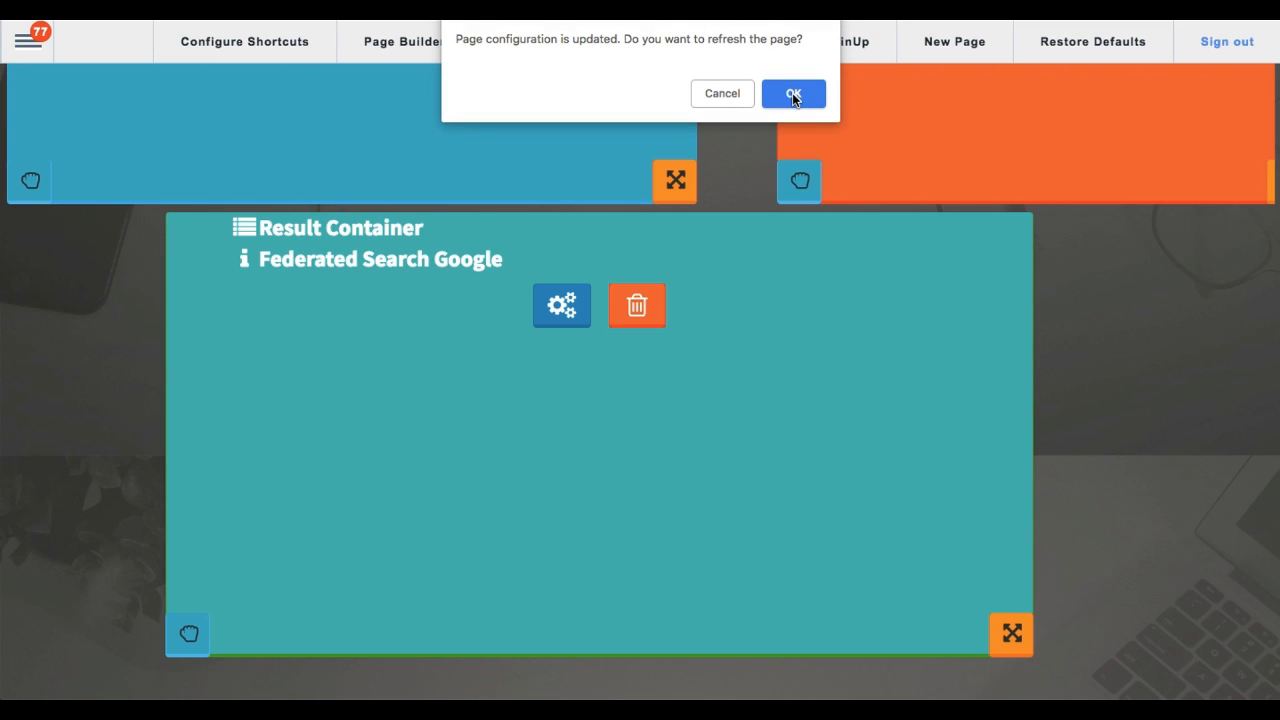
click(793, 94)
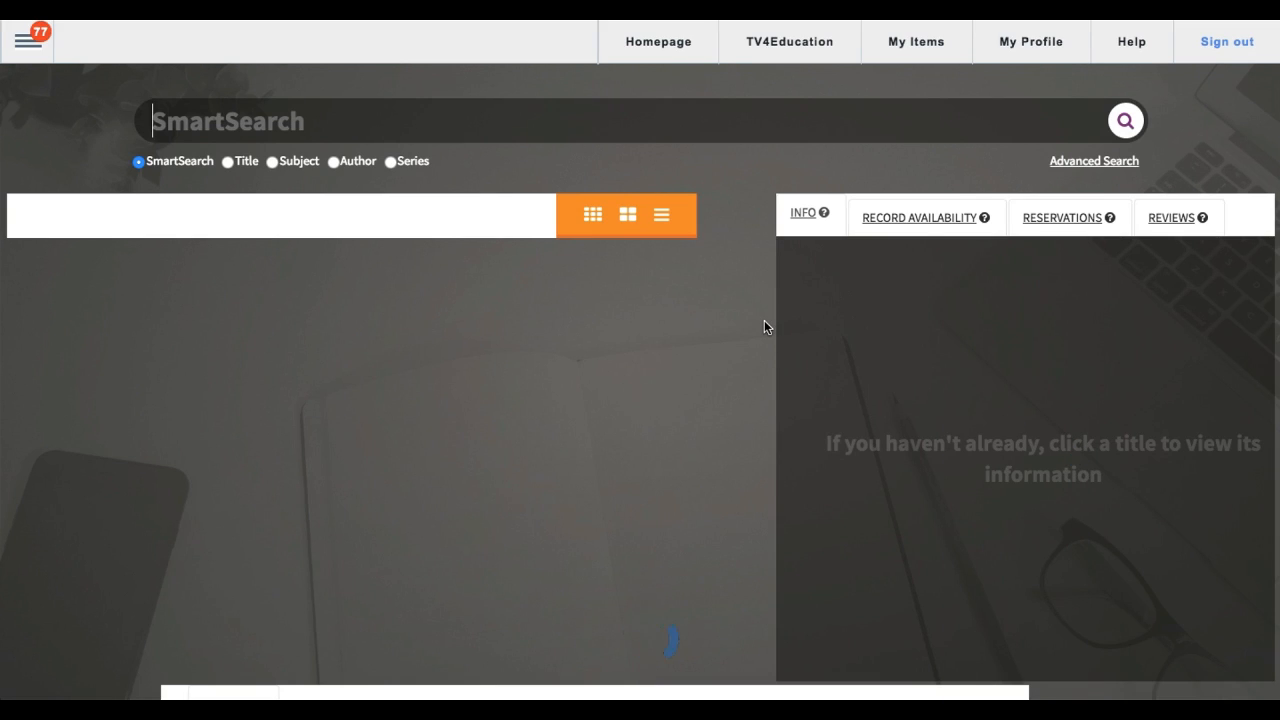
Step: Search for "shakespeare" and look through the library results and the Google results below them
text(shakes)
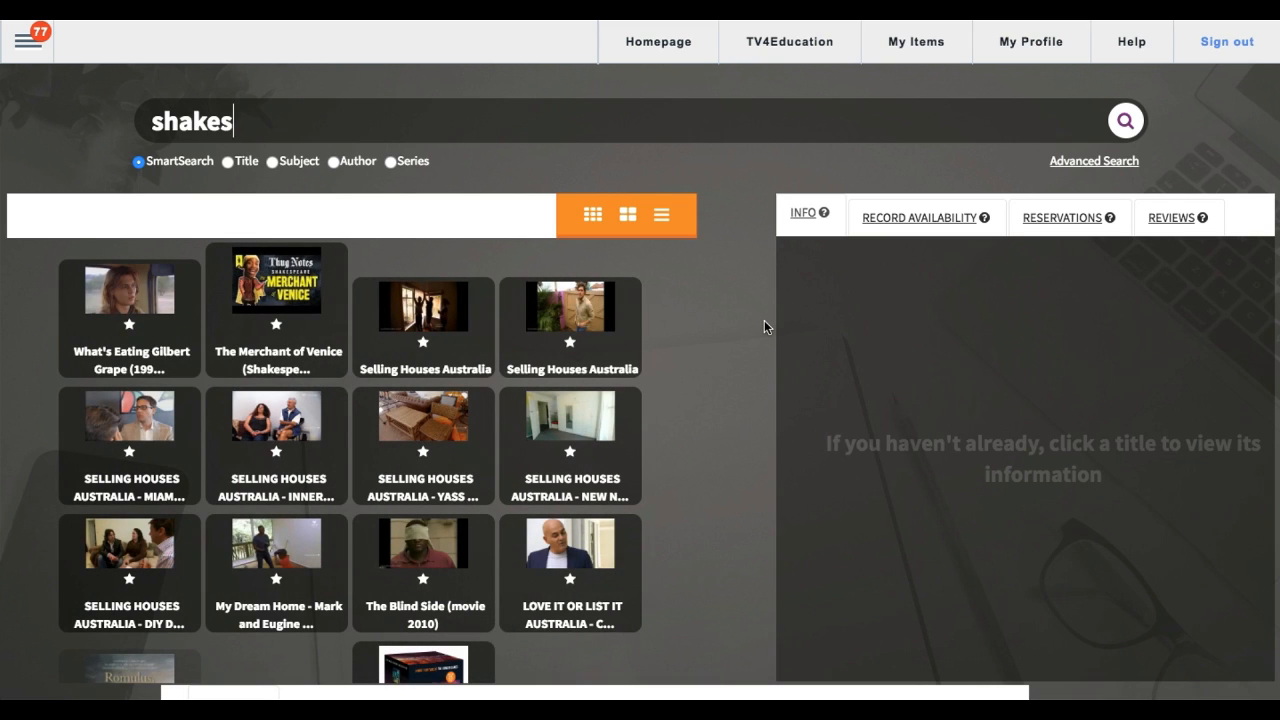
text(peare)
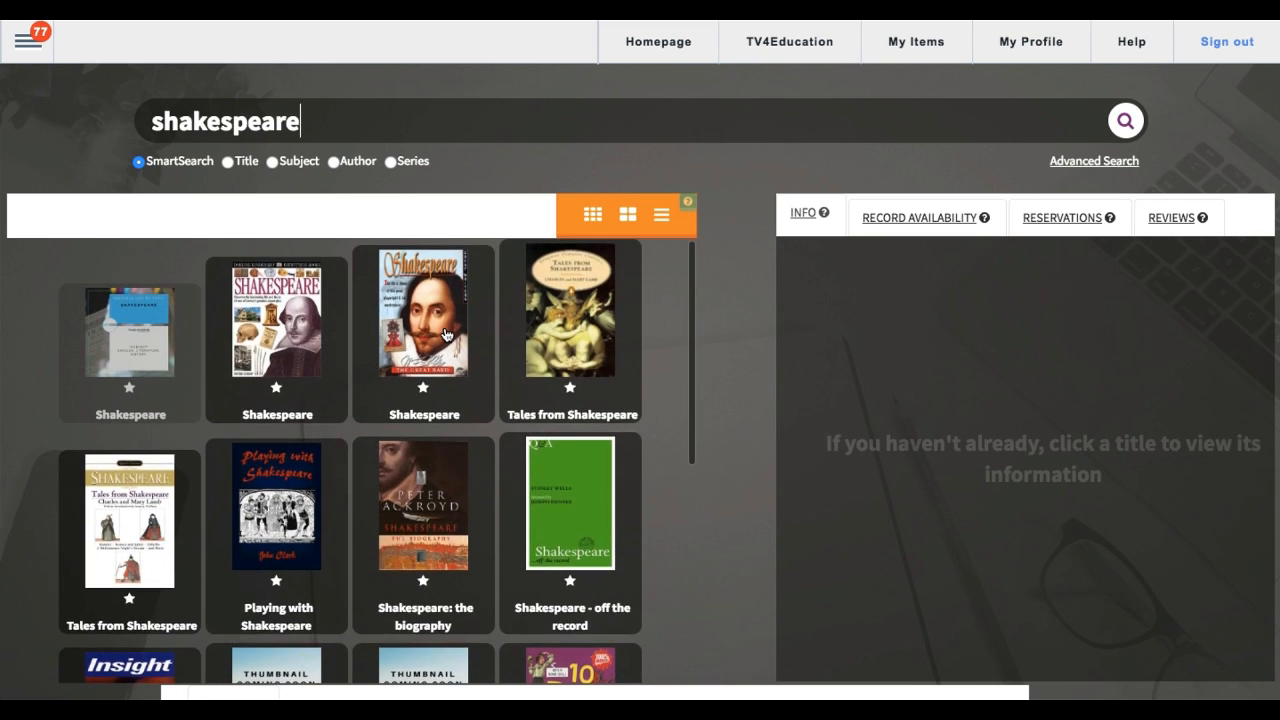
scroll(447, 334, down, 1)
scroll(447, 334, down, 3)
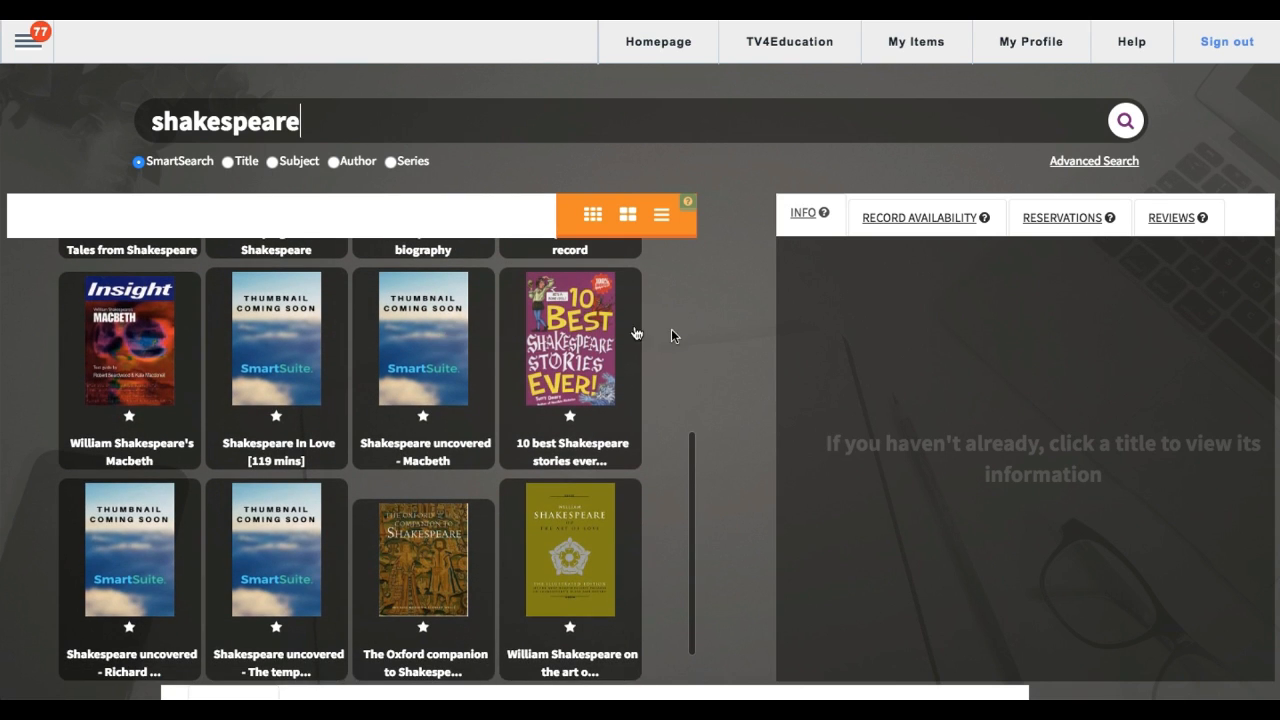
scroll(757, 336, down, 5)
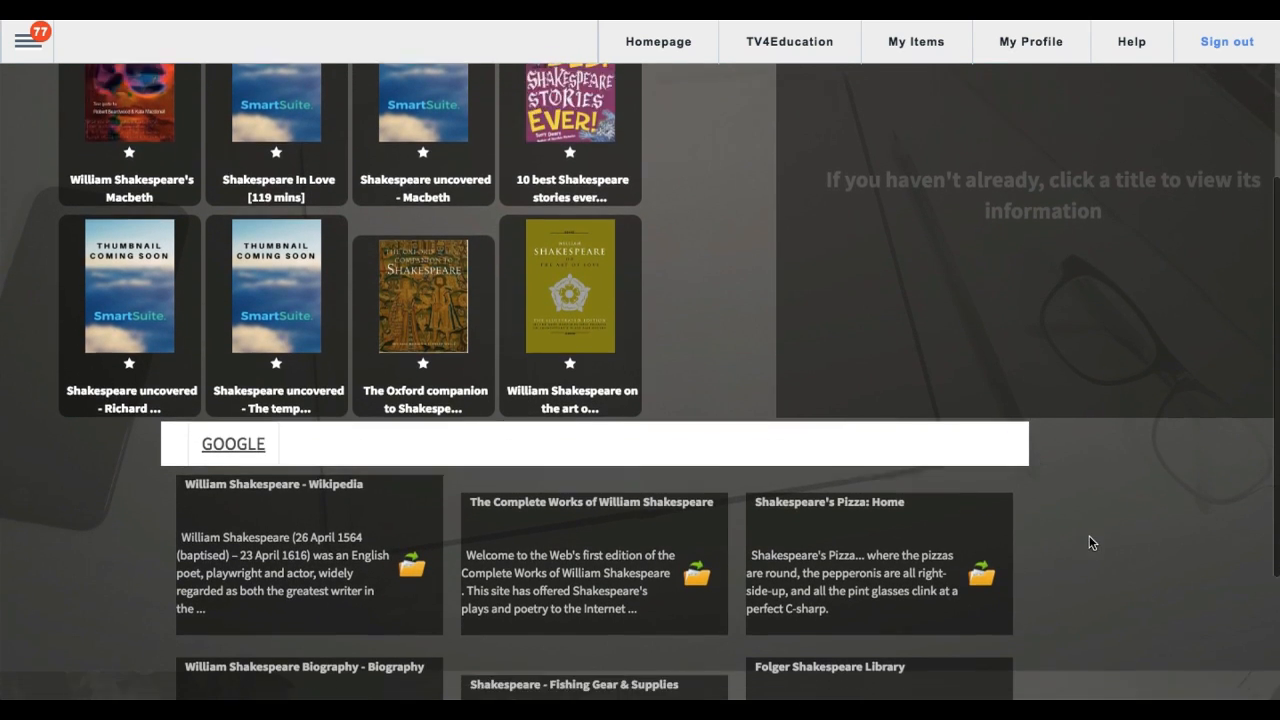
scroll(1089, 542, down, 1)
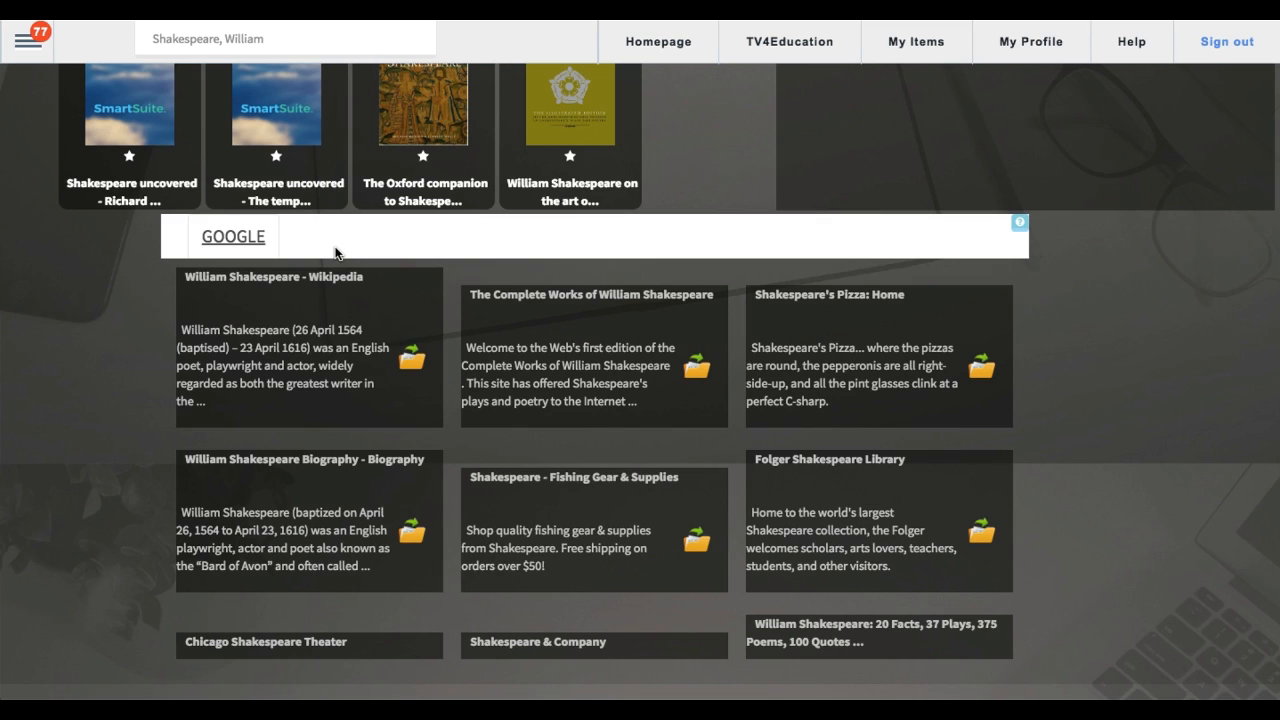
Step: Reopen the search page's settings and locate the Federated Search Google container
scroll(335, 252, up, 5)
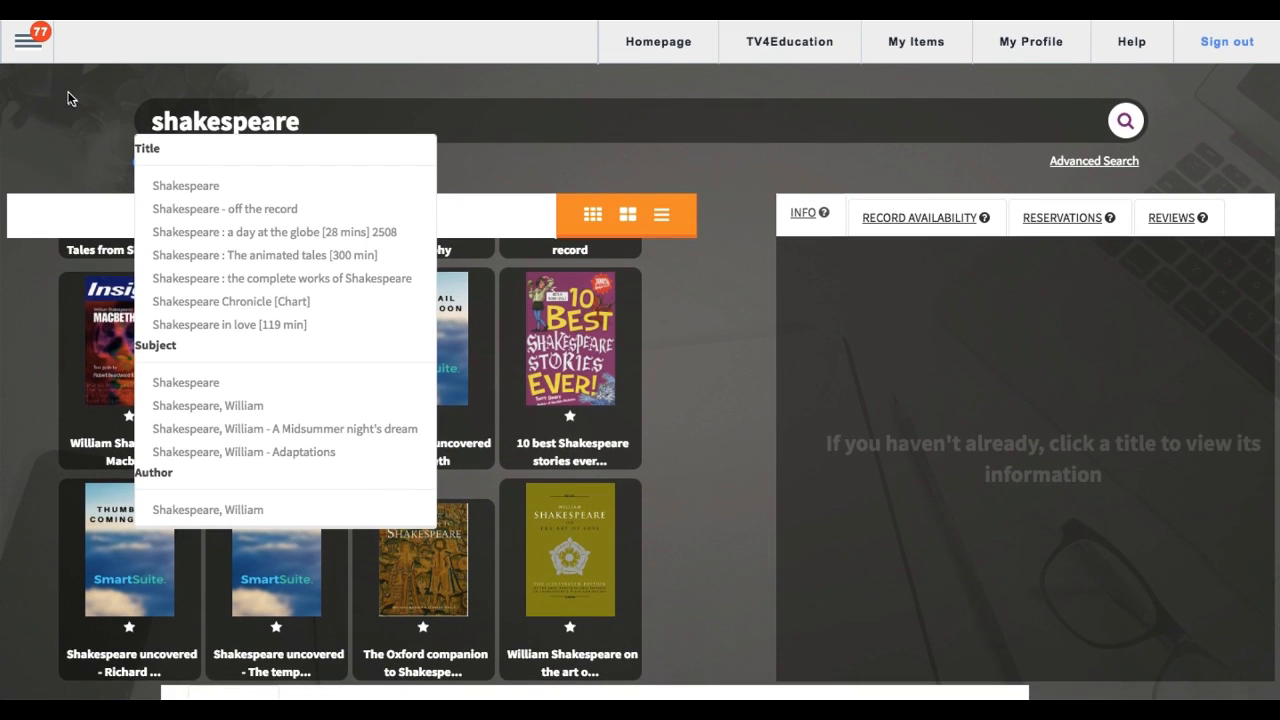
click(28, 40)
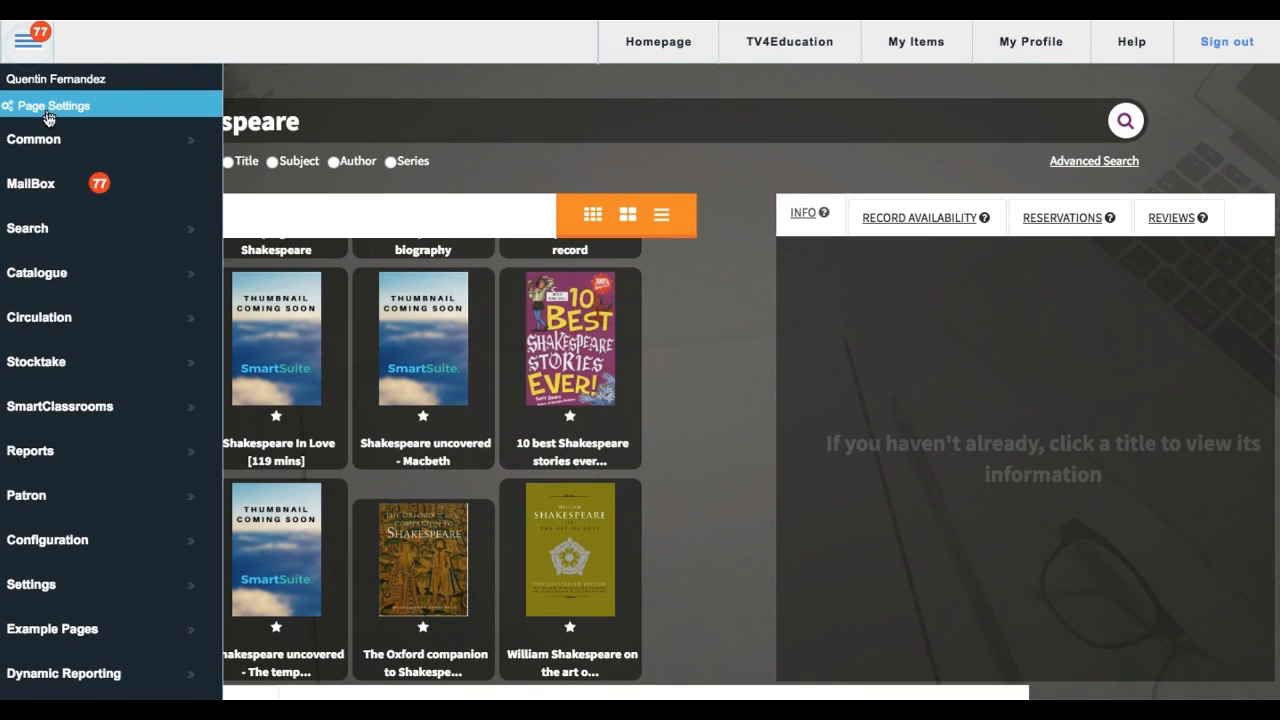
click(47, 117)
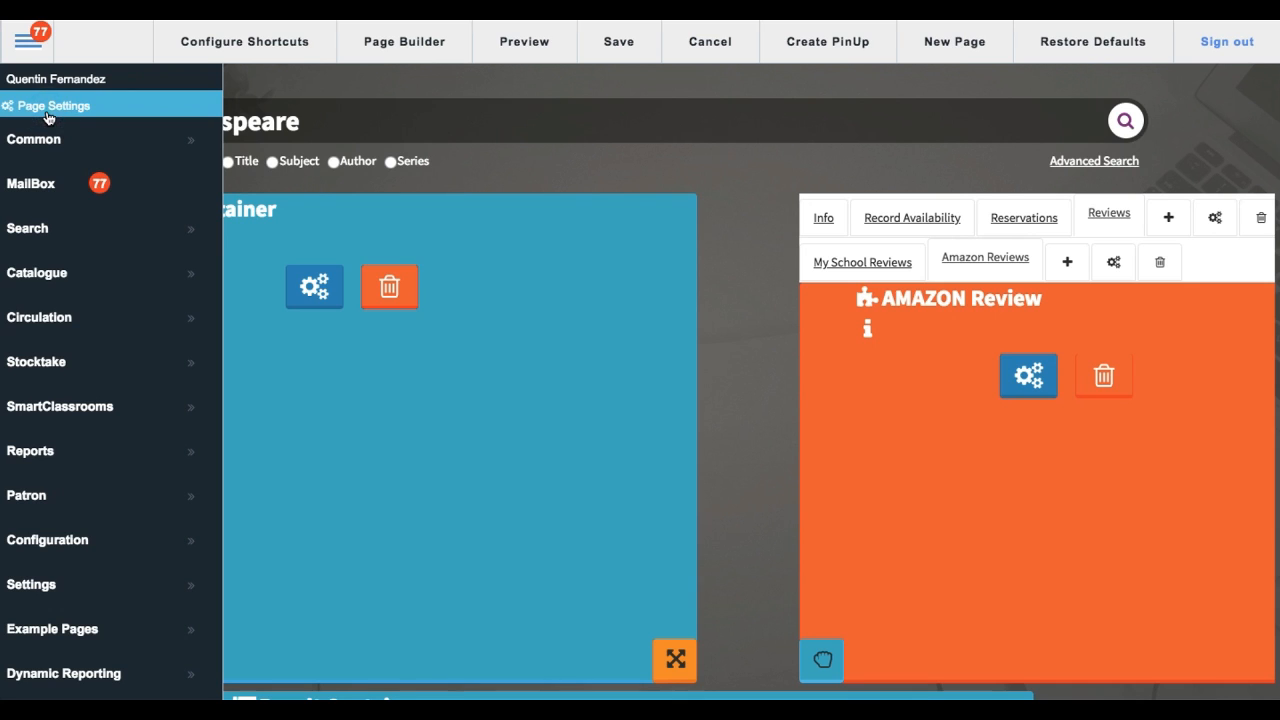
click(714, 262)
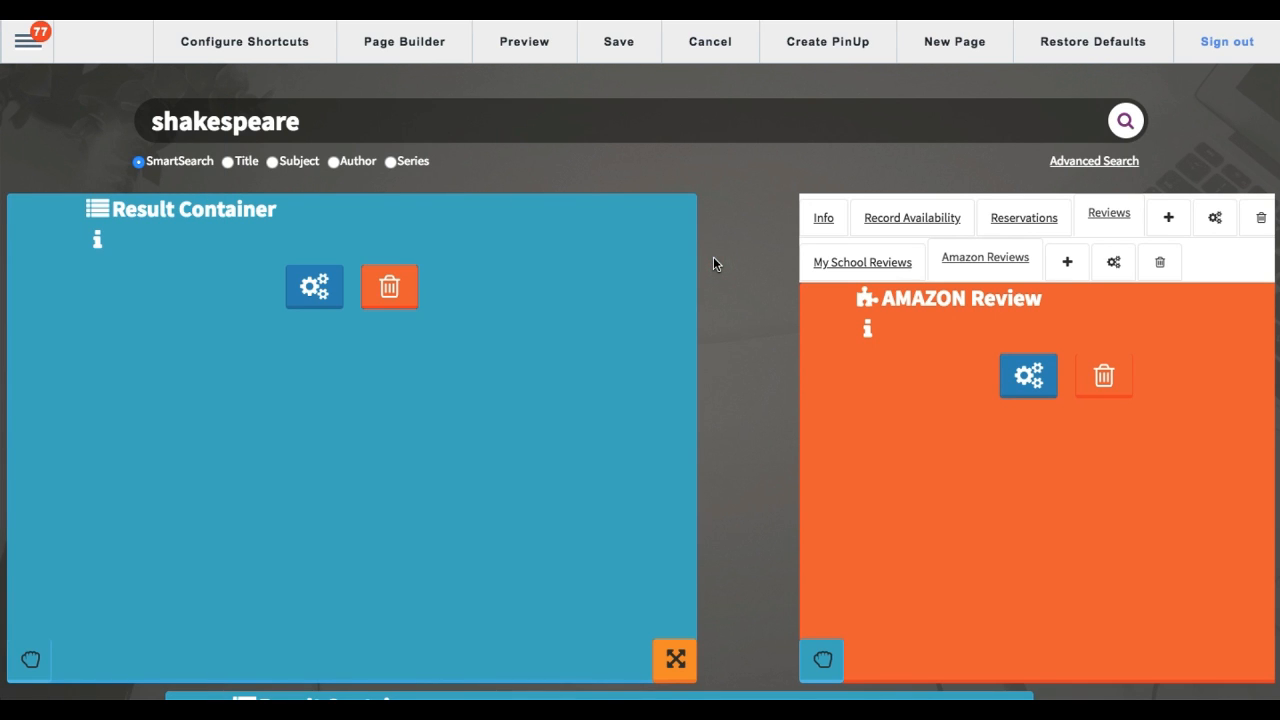
scroll(714, 264, down, 1)
scroll(714, 264, up, 1)
scroll(769, 409, down, 5)
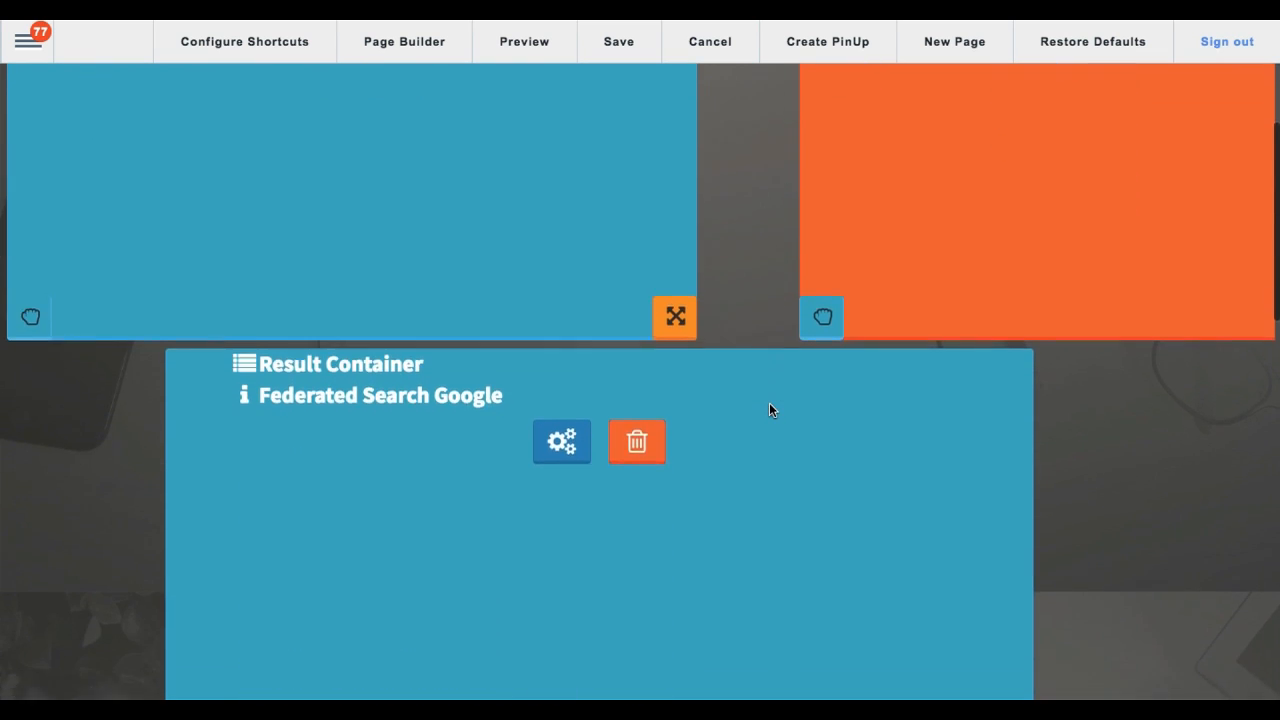
scroll(769, 410, down, 1)
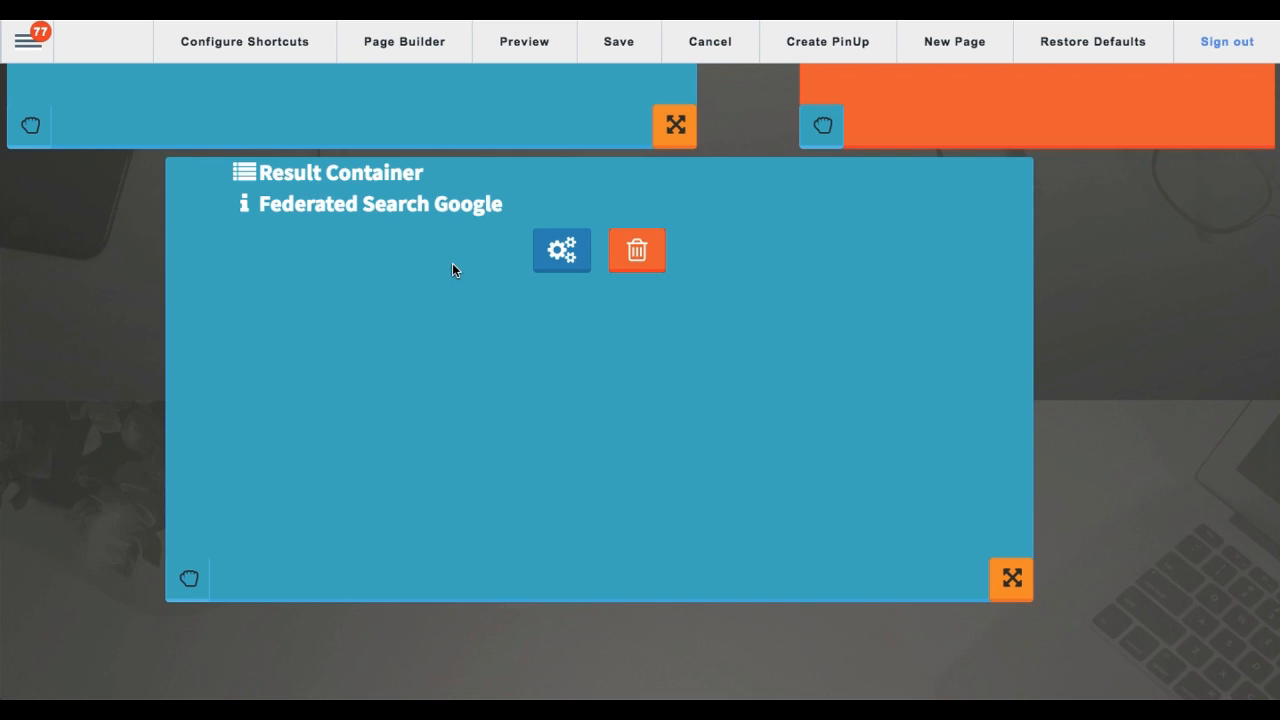
Step: Open the Google container's settings and shorten its description to "Federated Search"
click(567, 259)
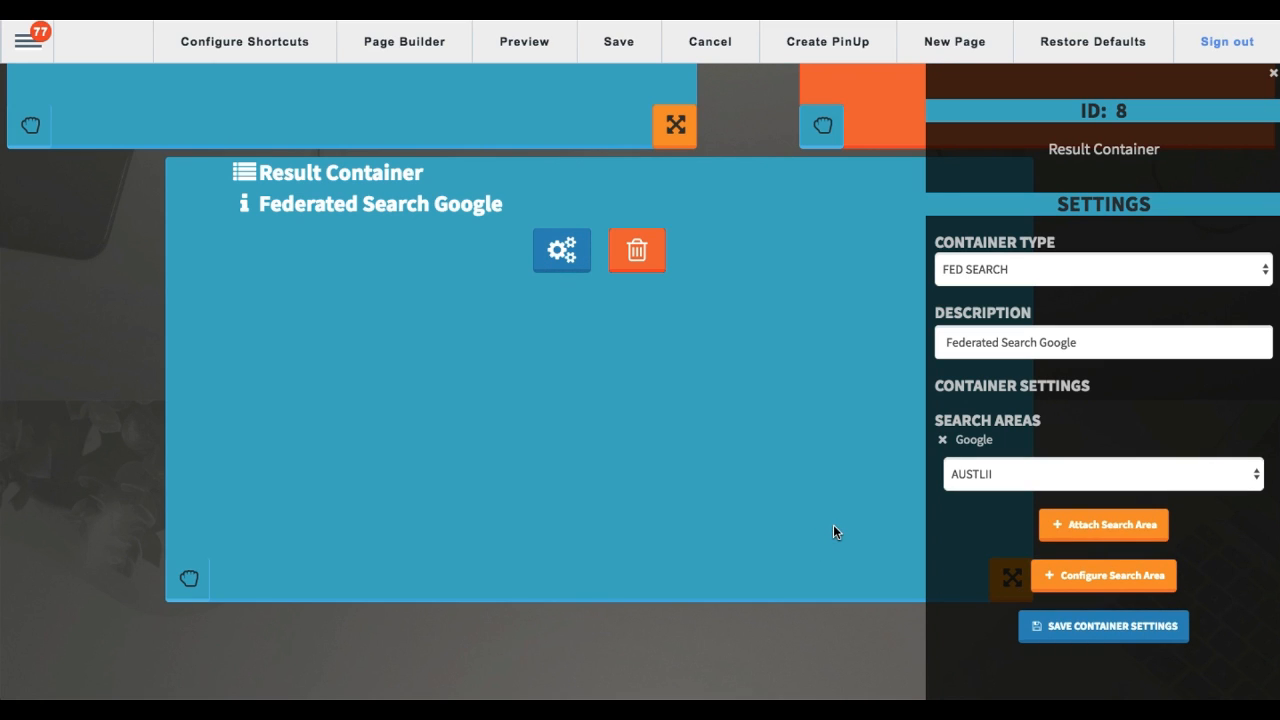
double_click(1057, 345)
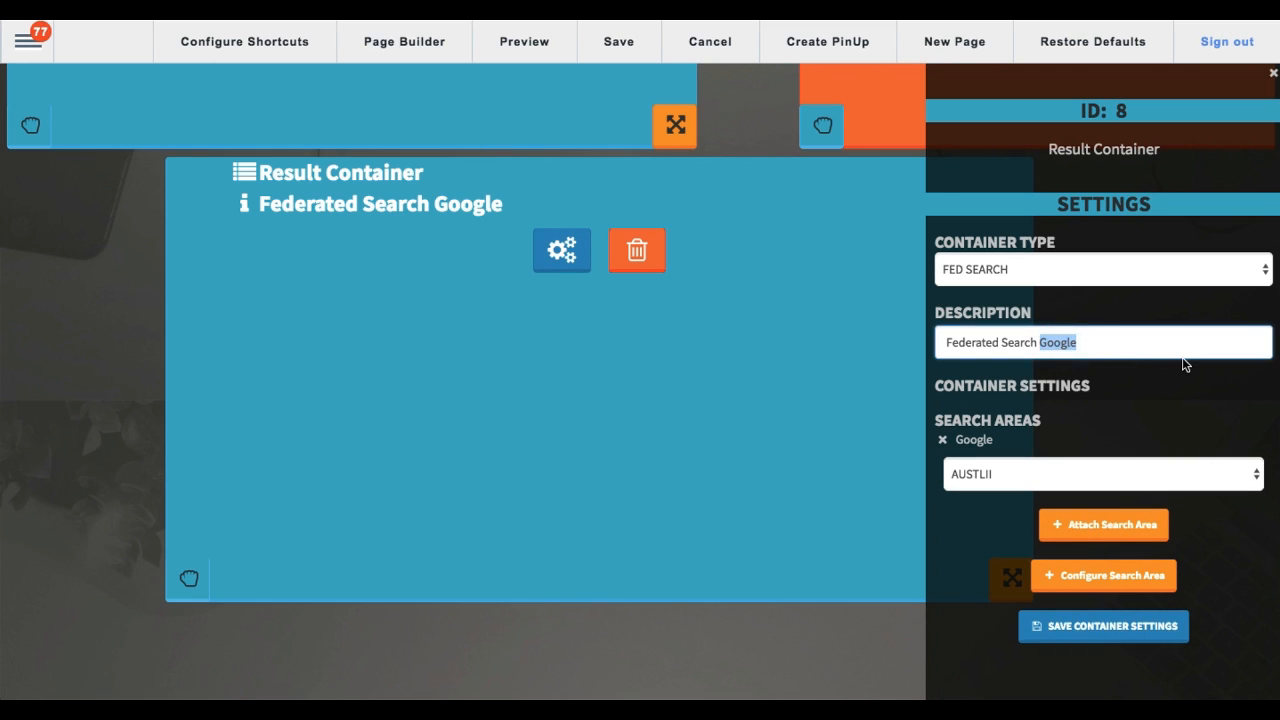
key(BackSpace)
Step: Attach GUTENBERG and WIKIPEDIA as additional search areas of the Federated Search container
scroll(1051, 388, down, 2)
click(1031, 474)
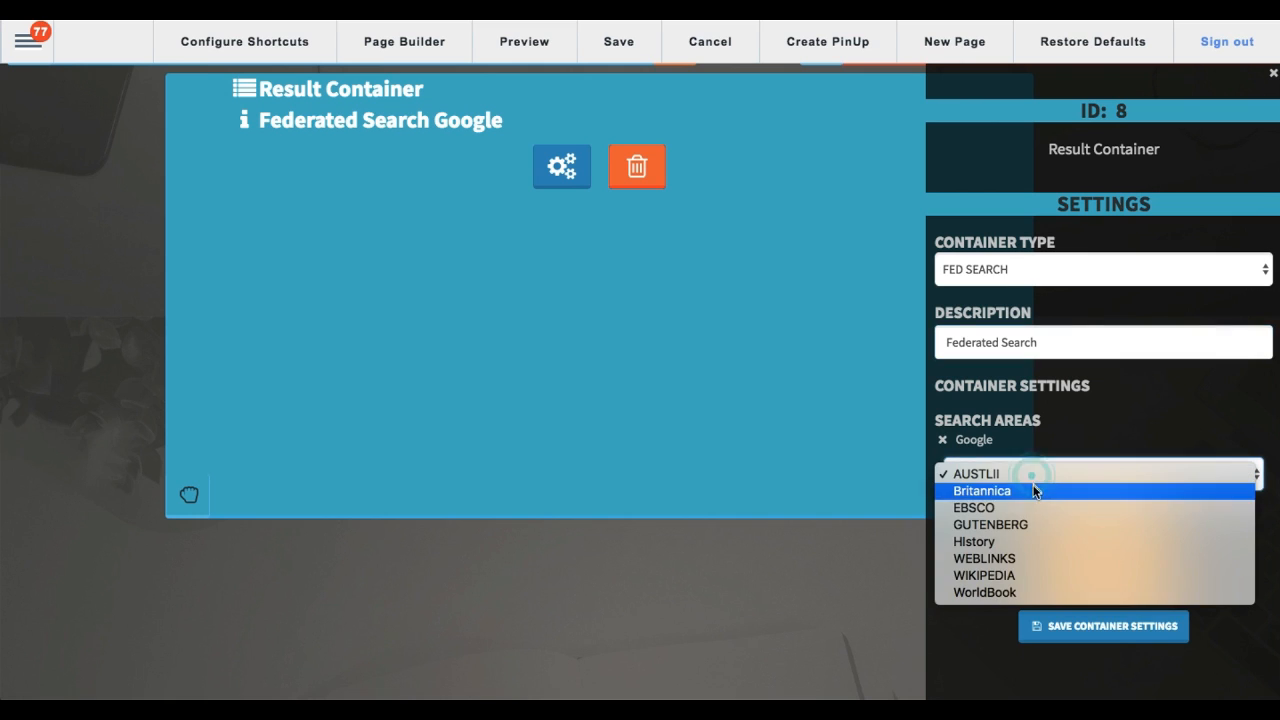
click(1022, 525)
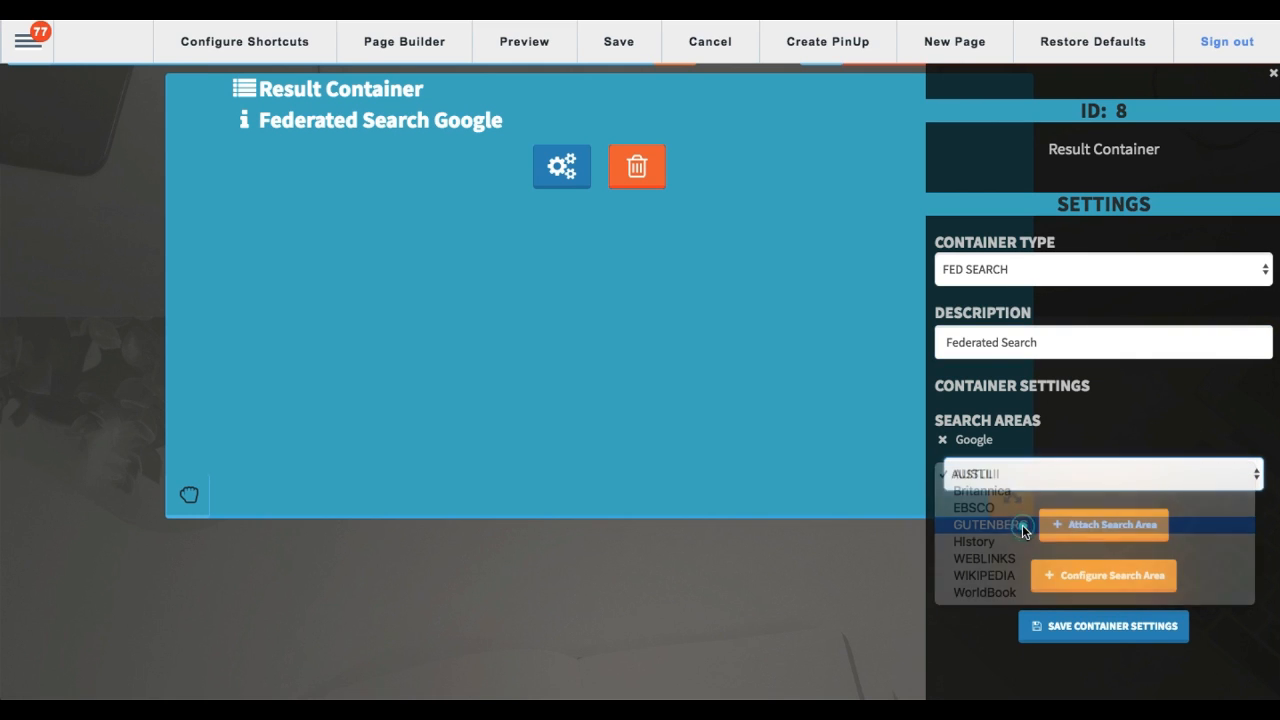
click(1107, 528)
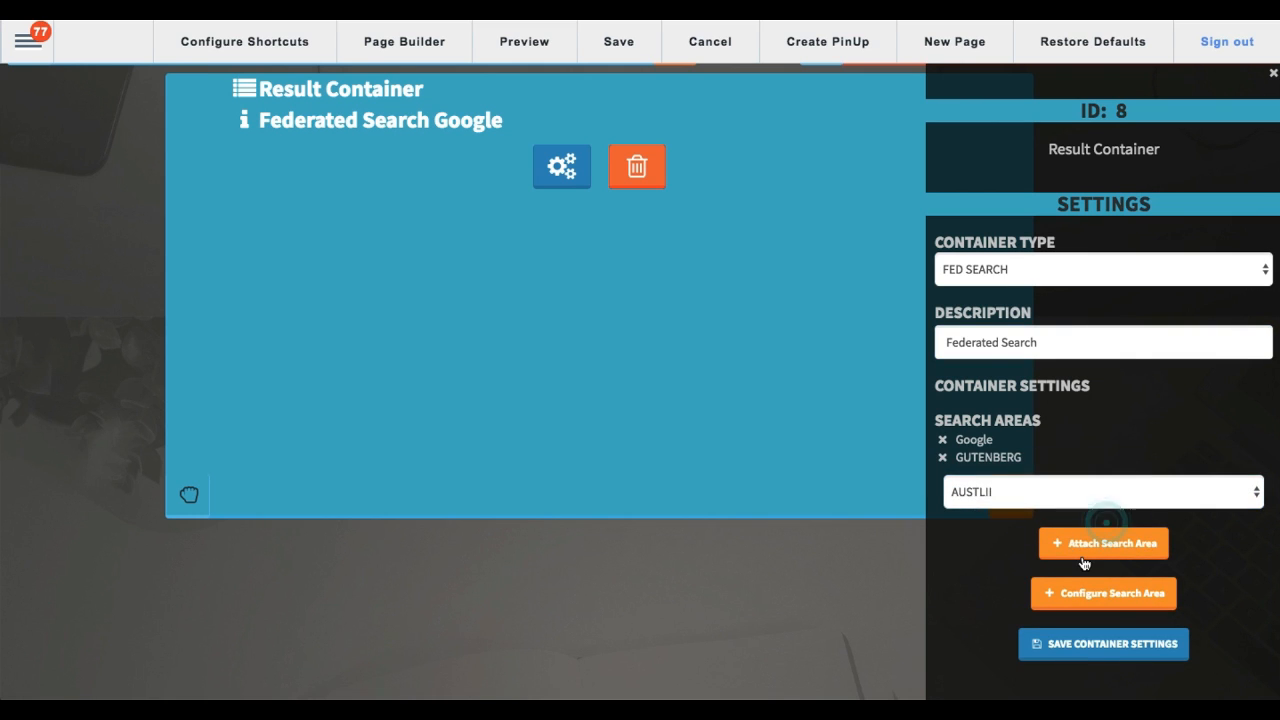
click(1066, 492)
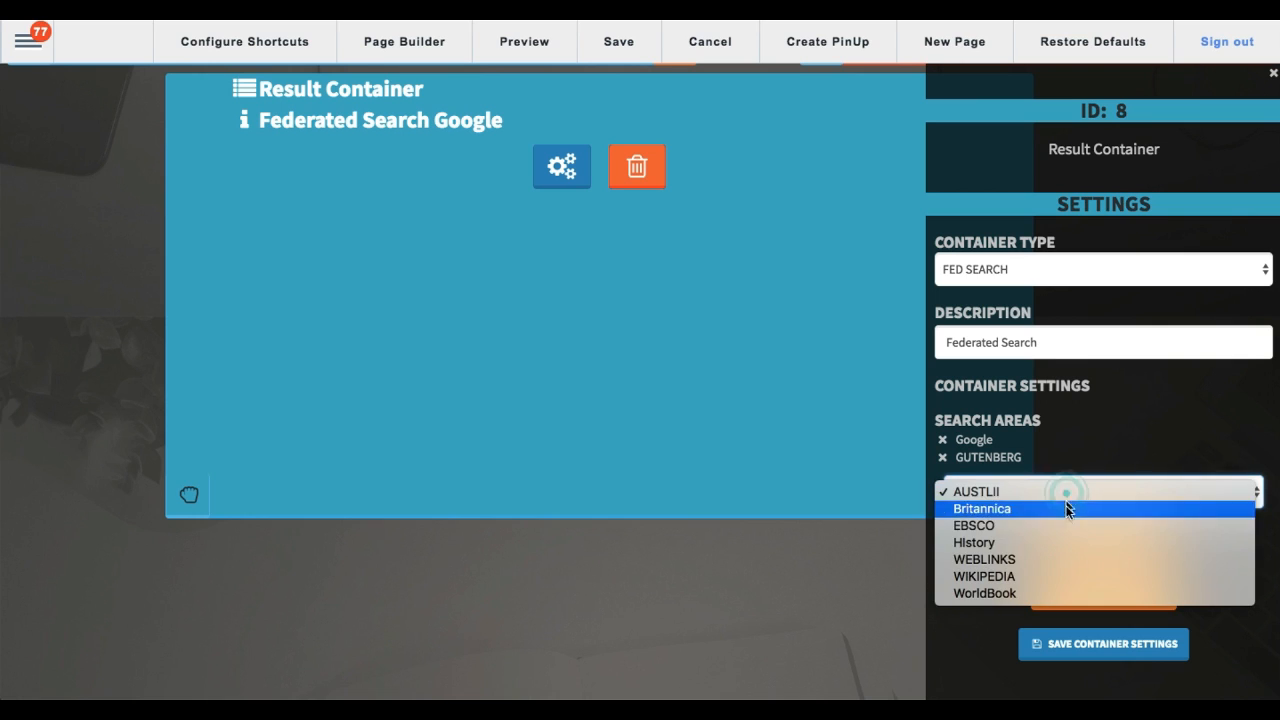
click(1037, 576)
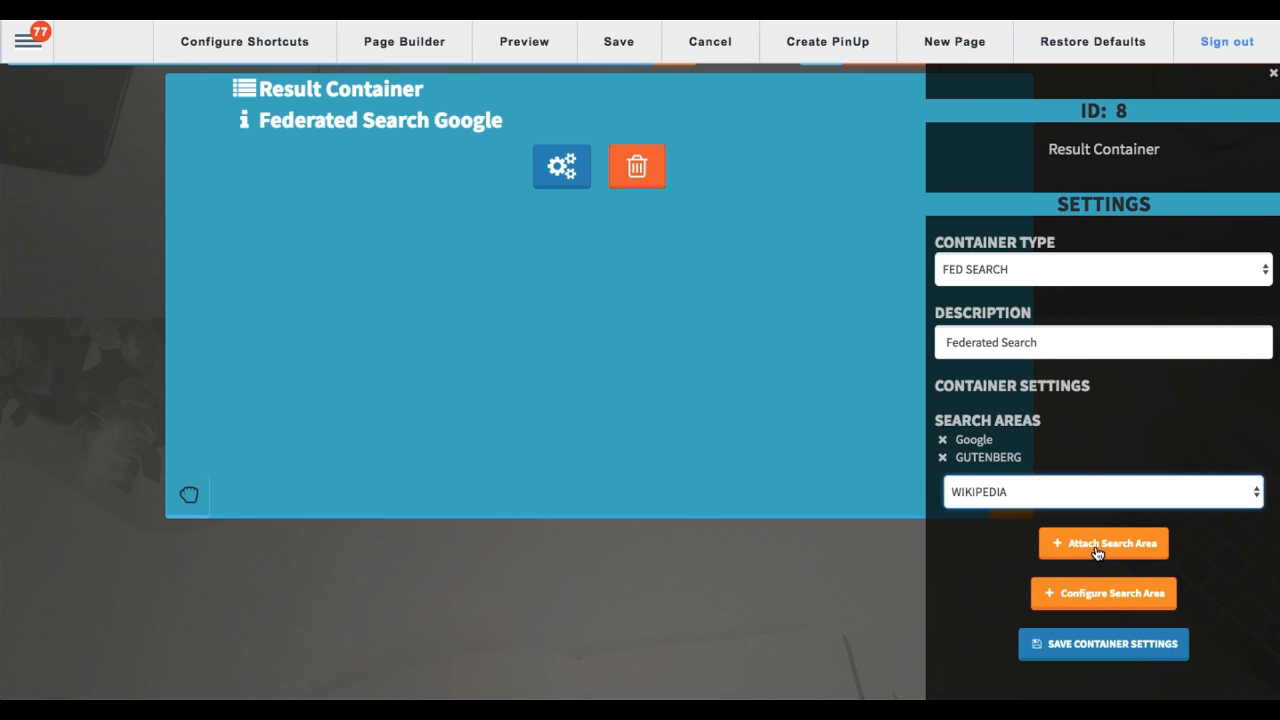
click(1097, 548)
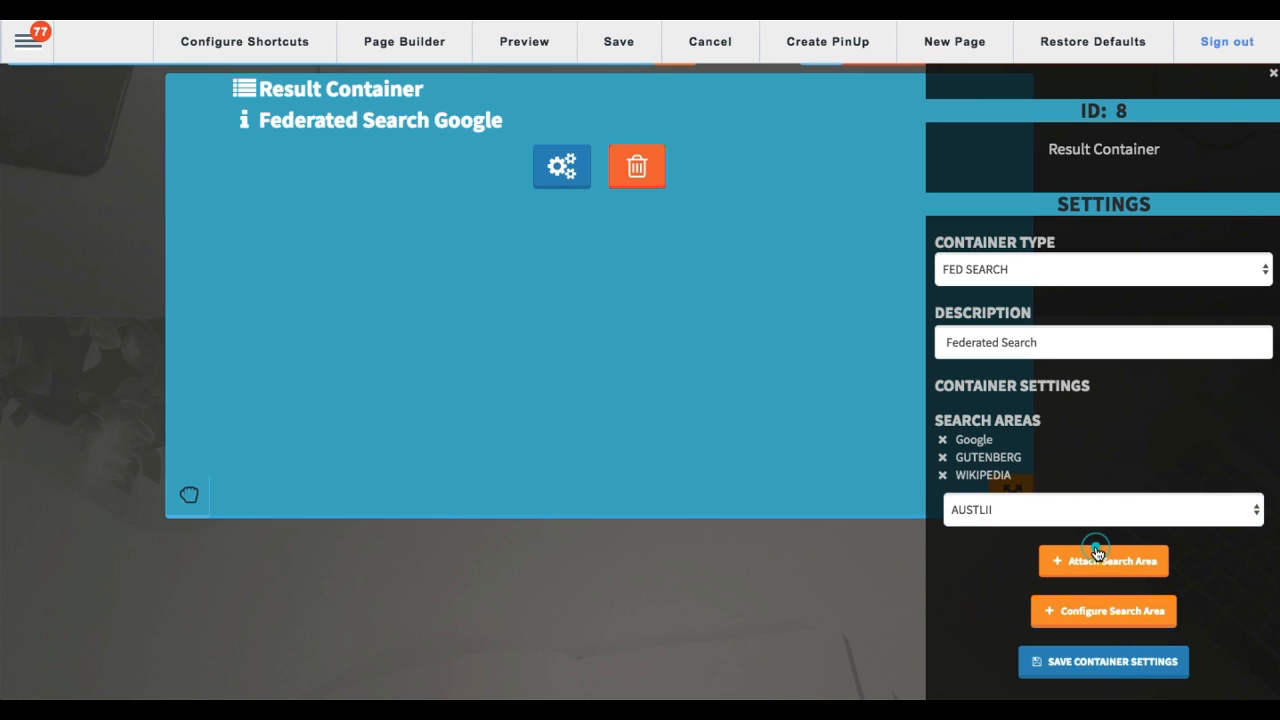
Step: Save the container settings and the page configuration, and refresh the page
click(1108, 666)
scroll(854, 573, up, 6)
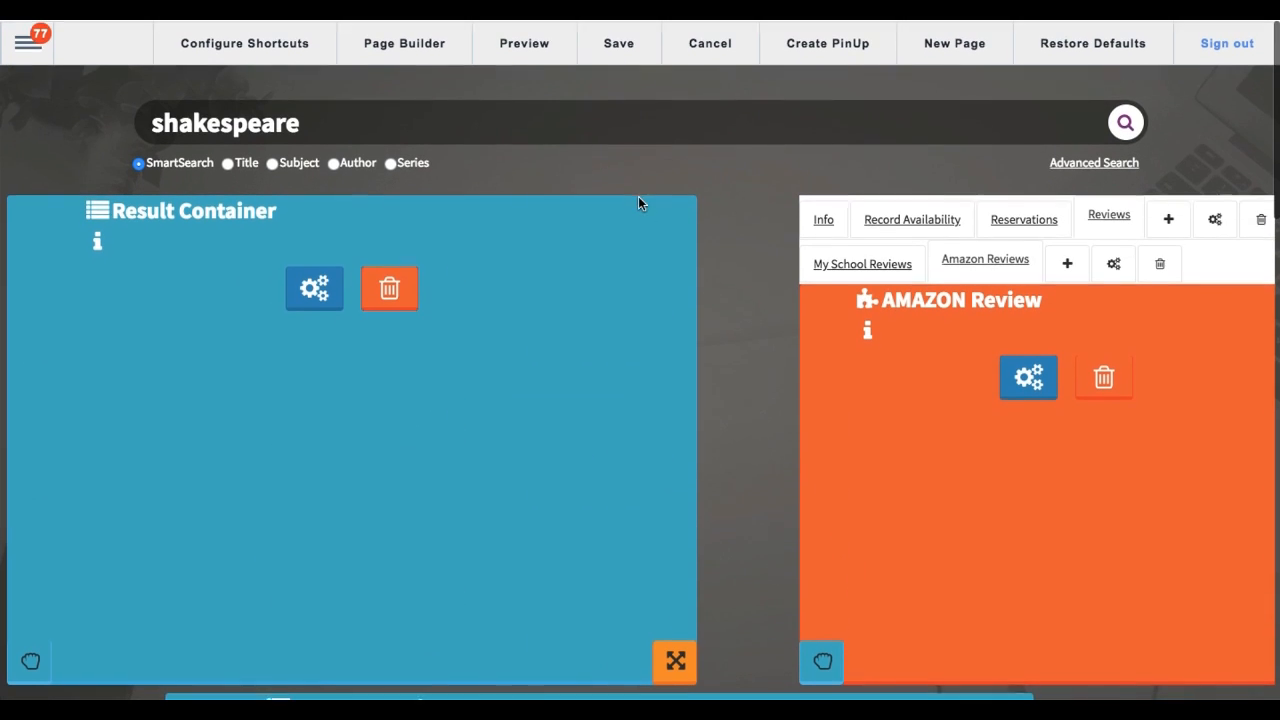
click(618, 52)
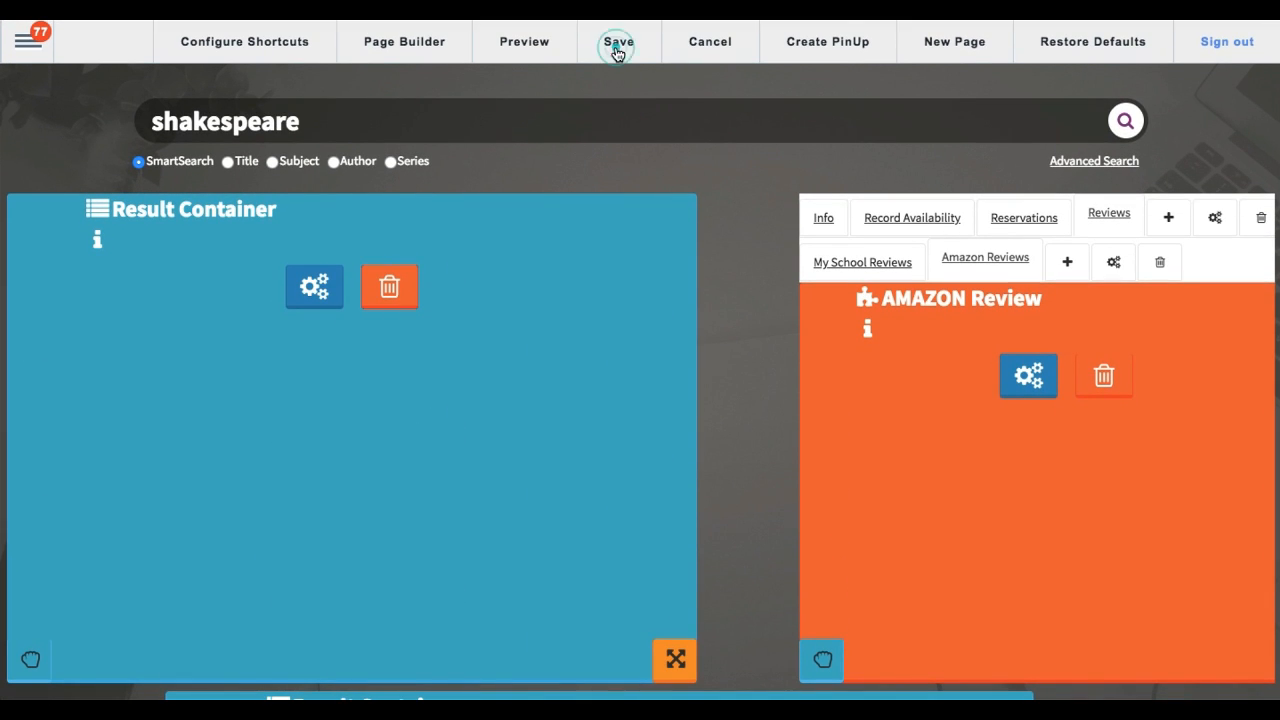
click(794, 94)
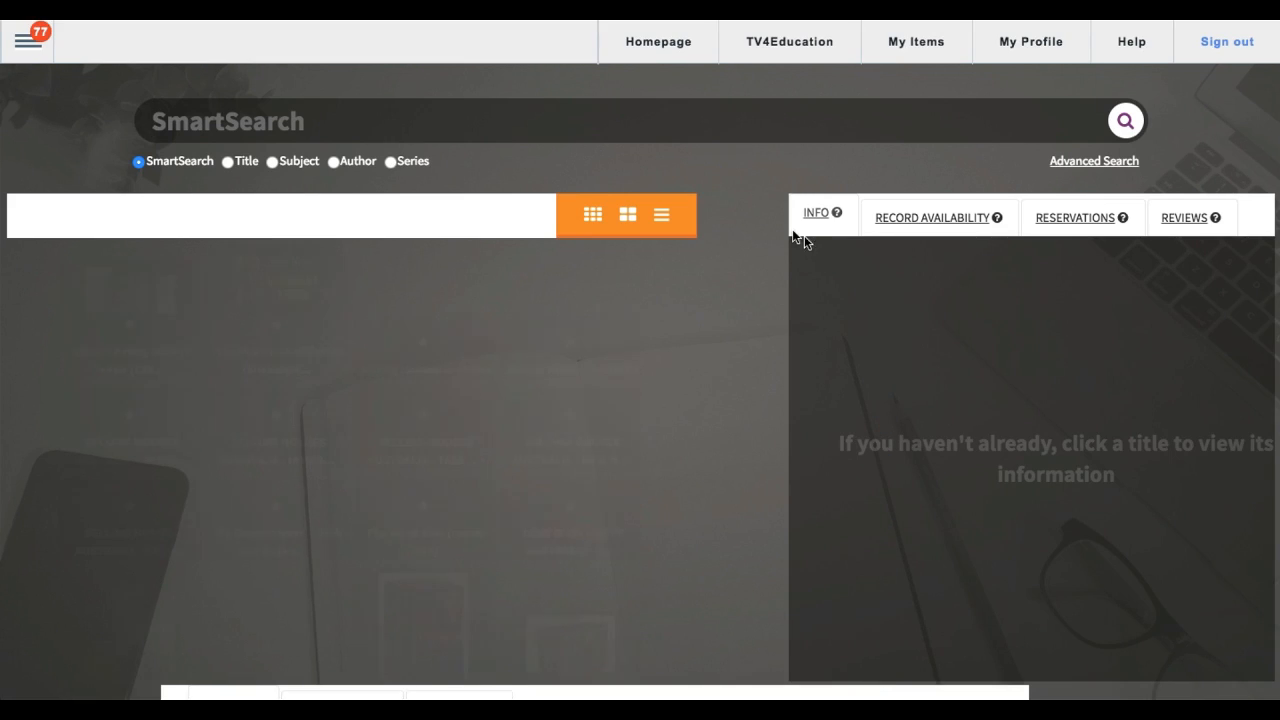
Step: Search for "shakespeare" and look through the Google results in the federated search container
text(shake)
key(BackSpace)
text(k)
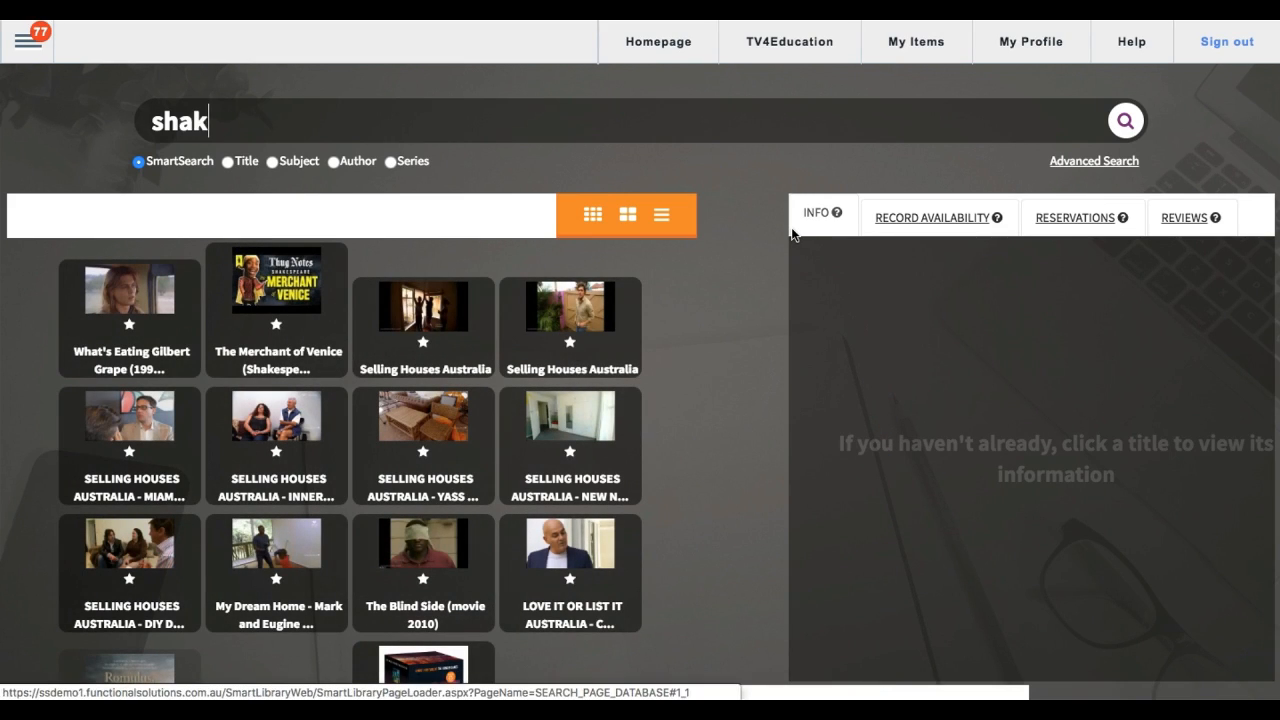
text(espeare)
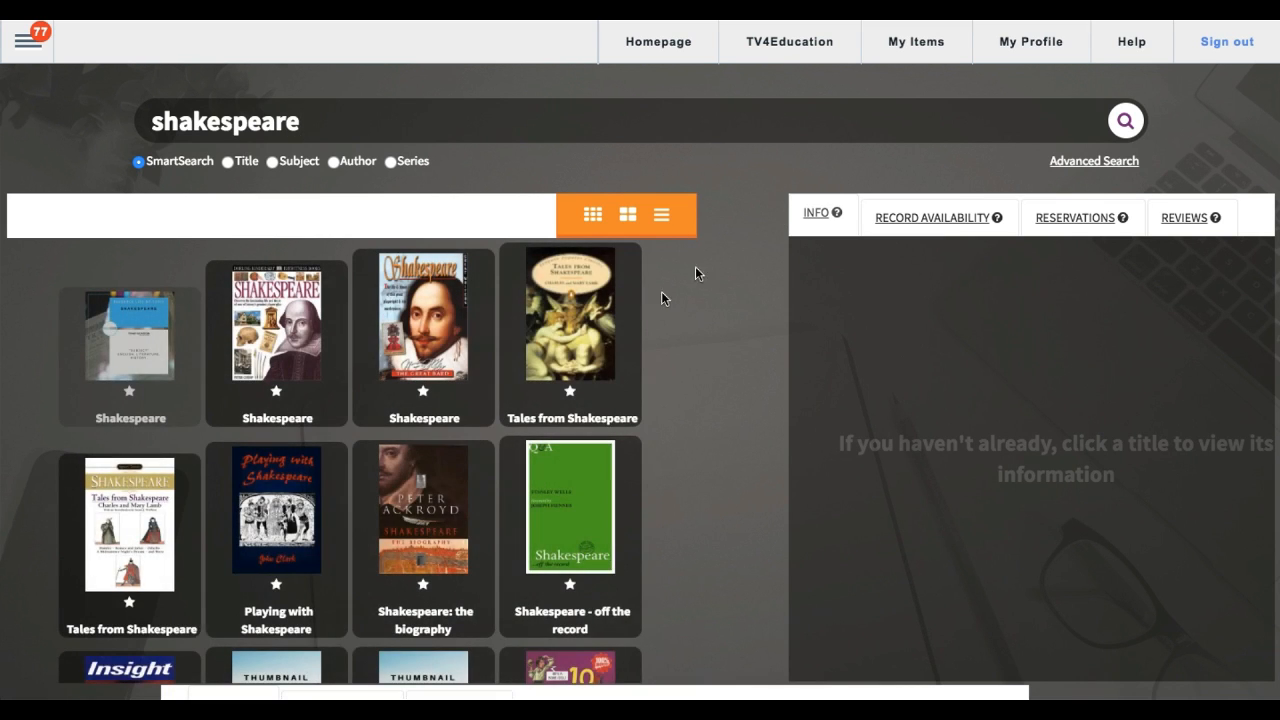
scroll(643, 323, down, 4)
scroll(763, 197, down, 1)
scroll(763, 197, down, 5)
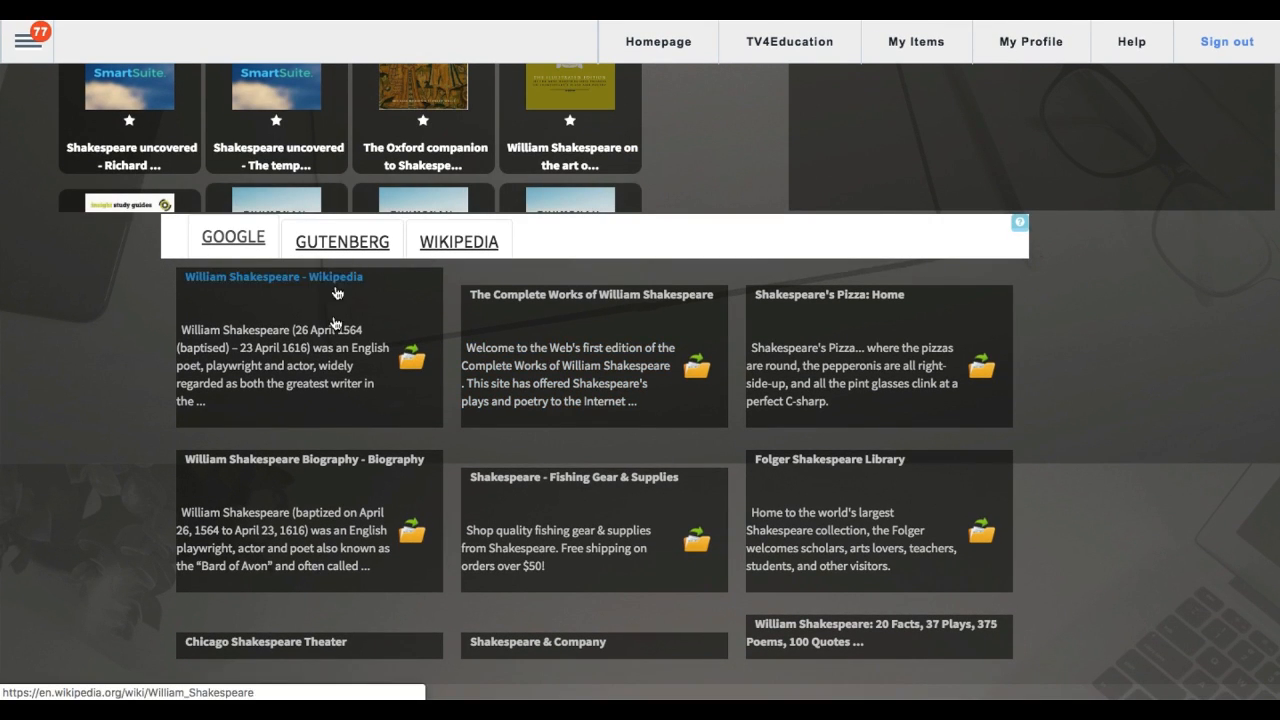
scroll(335, 320, down, 3)
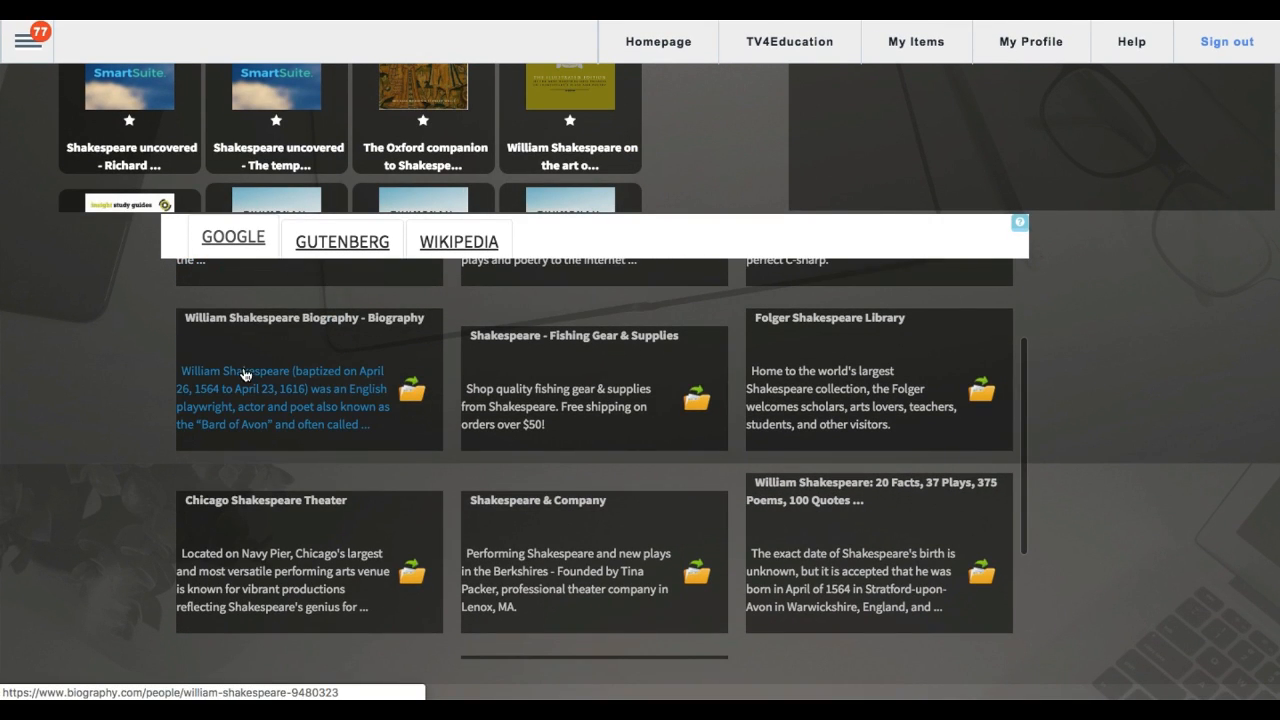
Step: Look through the Gutenberg and Wikipedia results for the same search
click(325, 248)
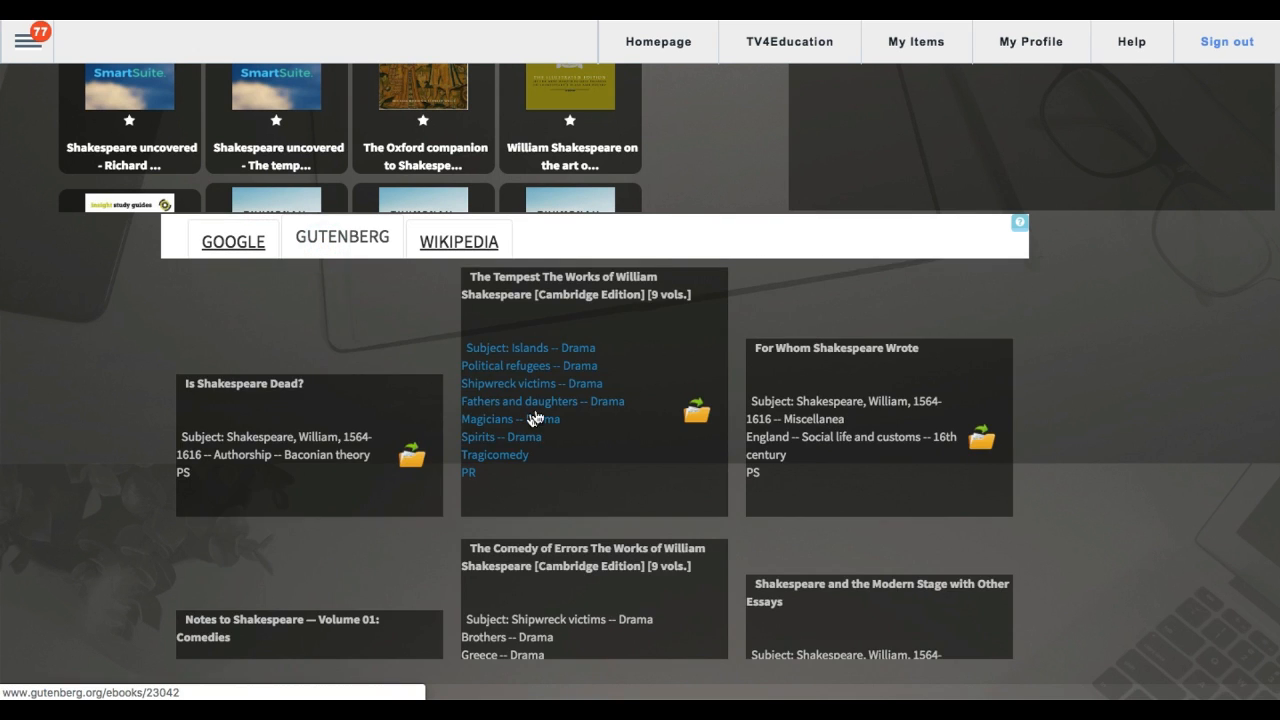
scroll(535, 418, down, 4)
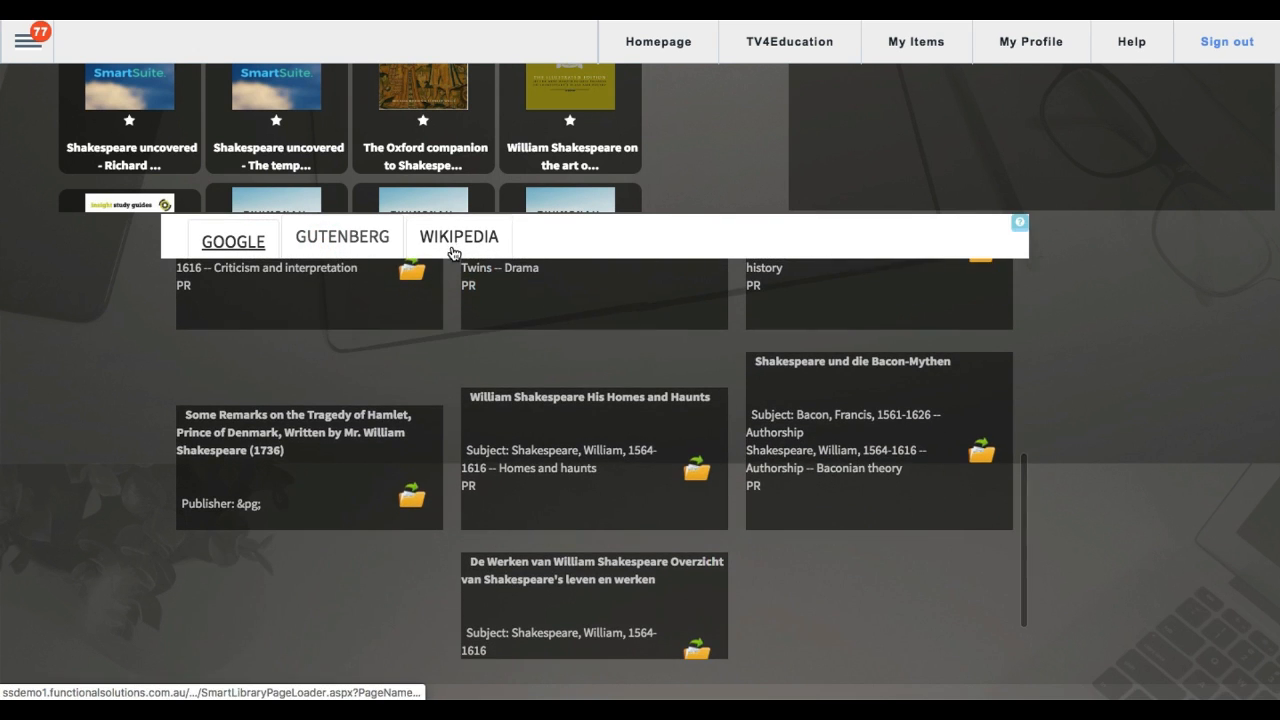
click(453, 250)
scroll(594, 400, down, 5)
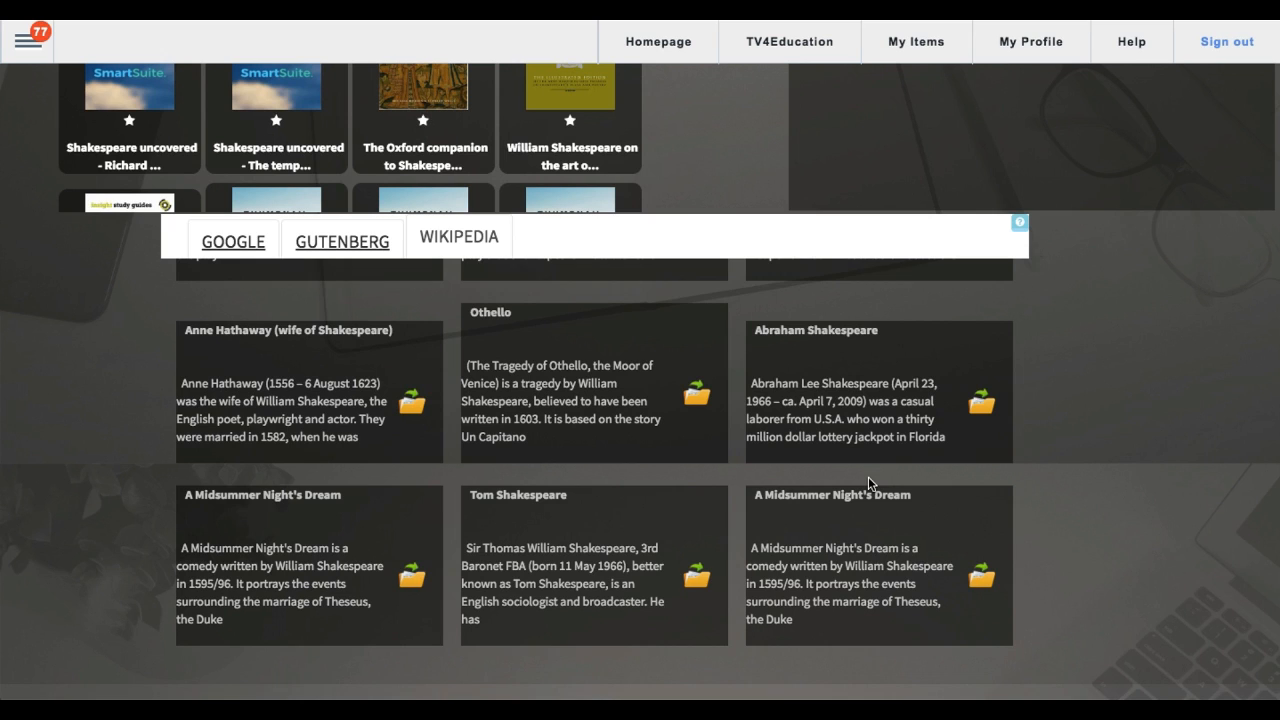
Step: Reopen the search page's settings and open the settings of the Federated Search container
click(27, 45)
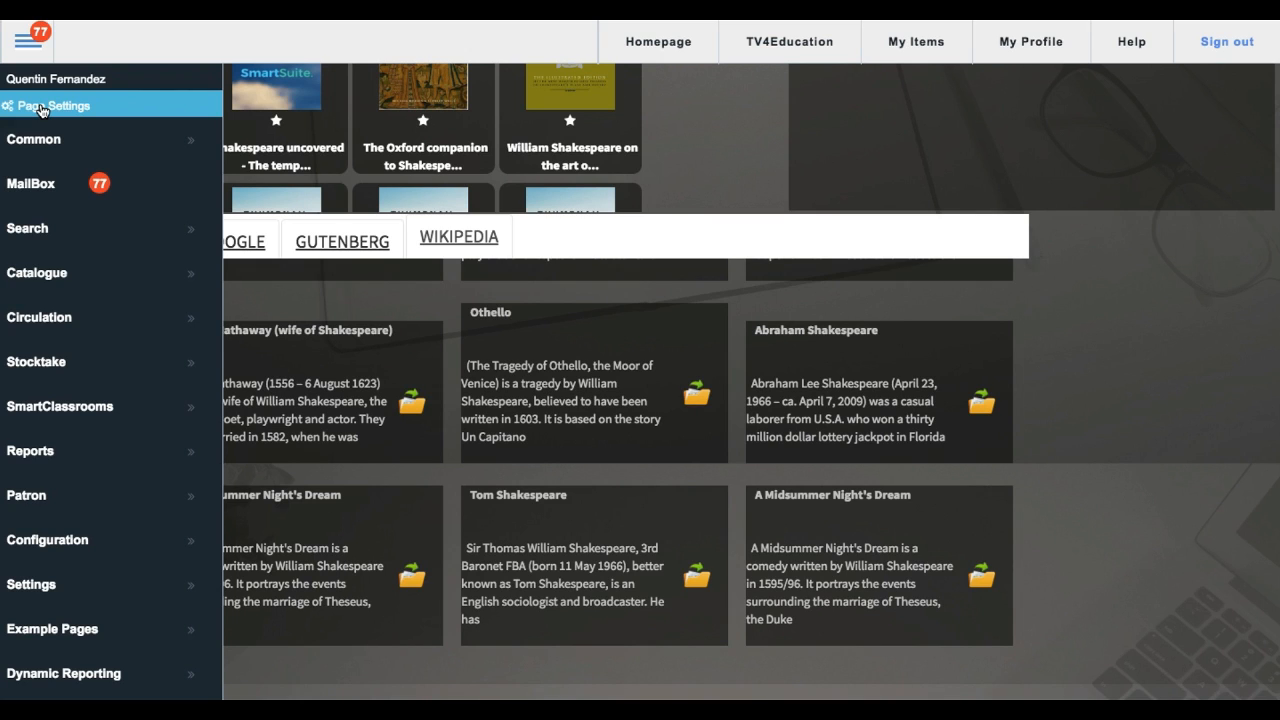
click(42, 107)
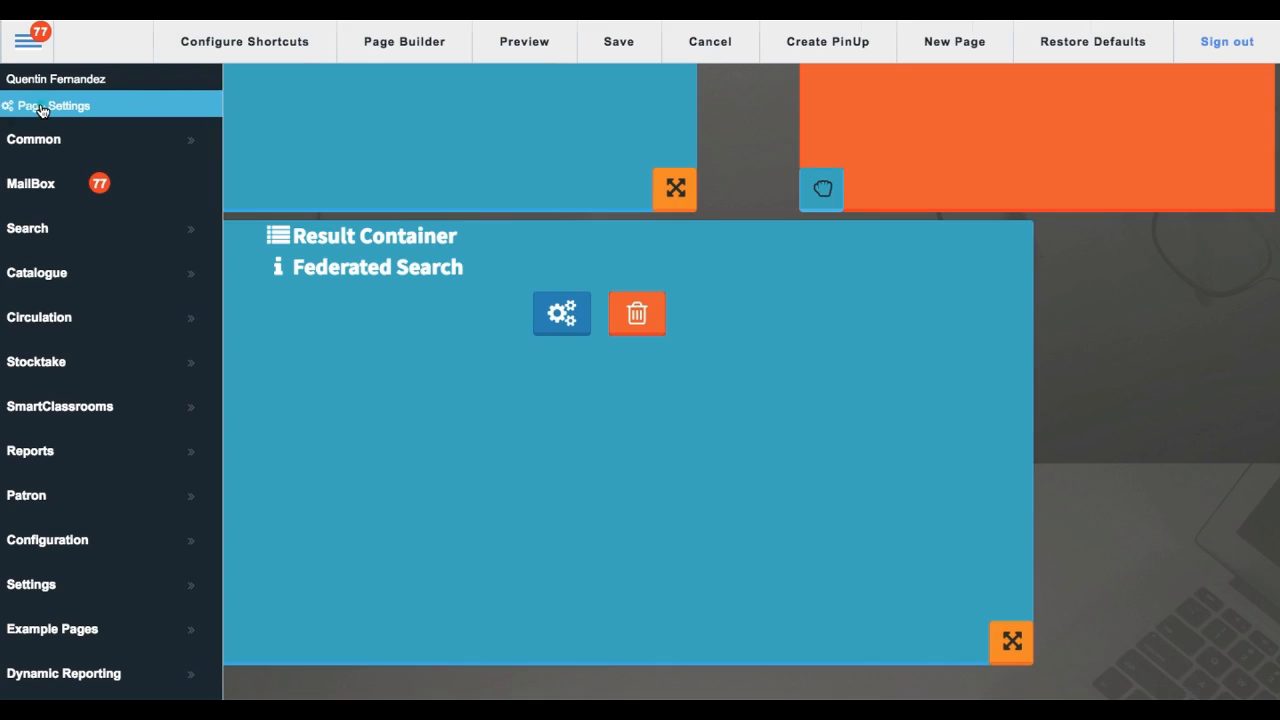
click(524, 435)
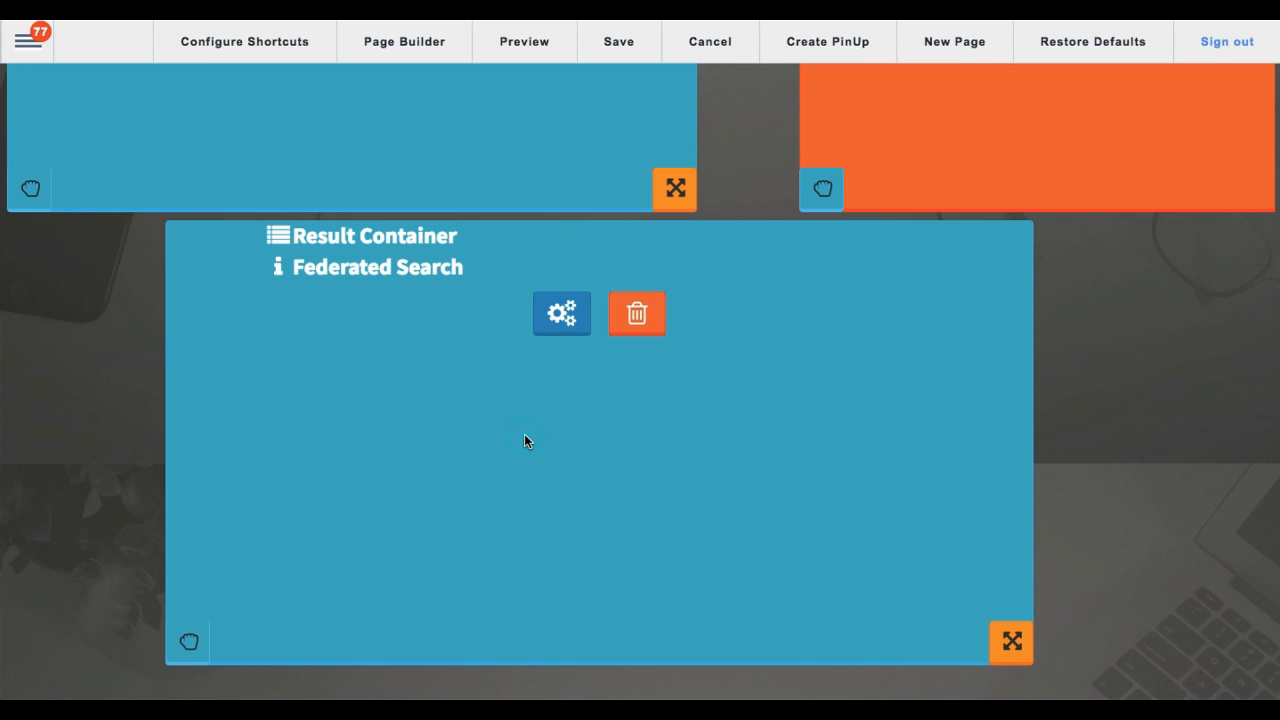
click(561, 324)
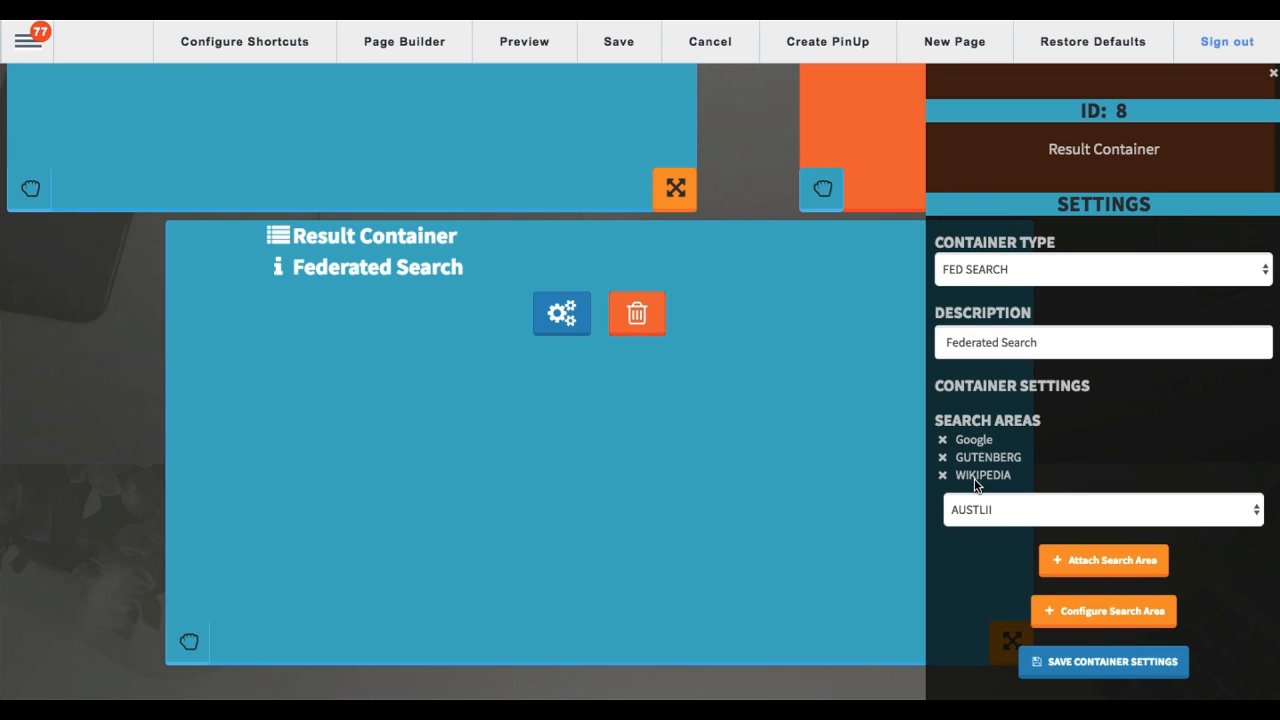
Step: Open the search area configuration, view the existing GUTENBERG and Google engine settings and the list of engines, and close it
click(1097, 618)
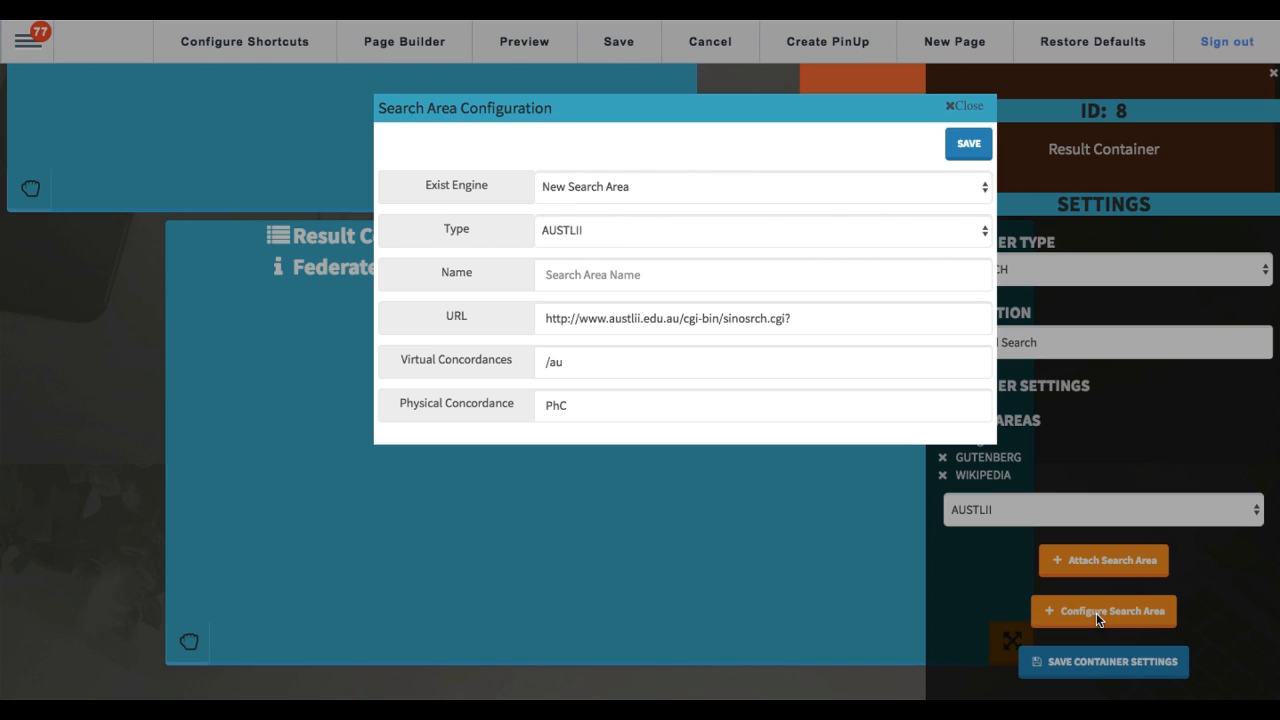
drag(421, 182, 495, 188)
click(594, 200)
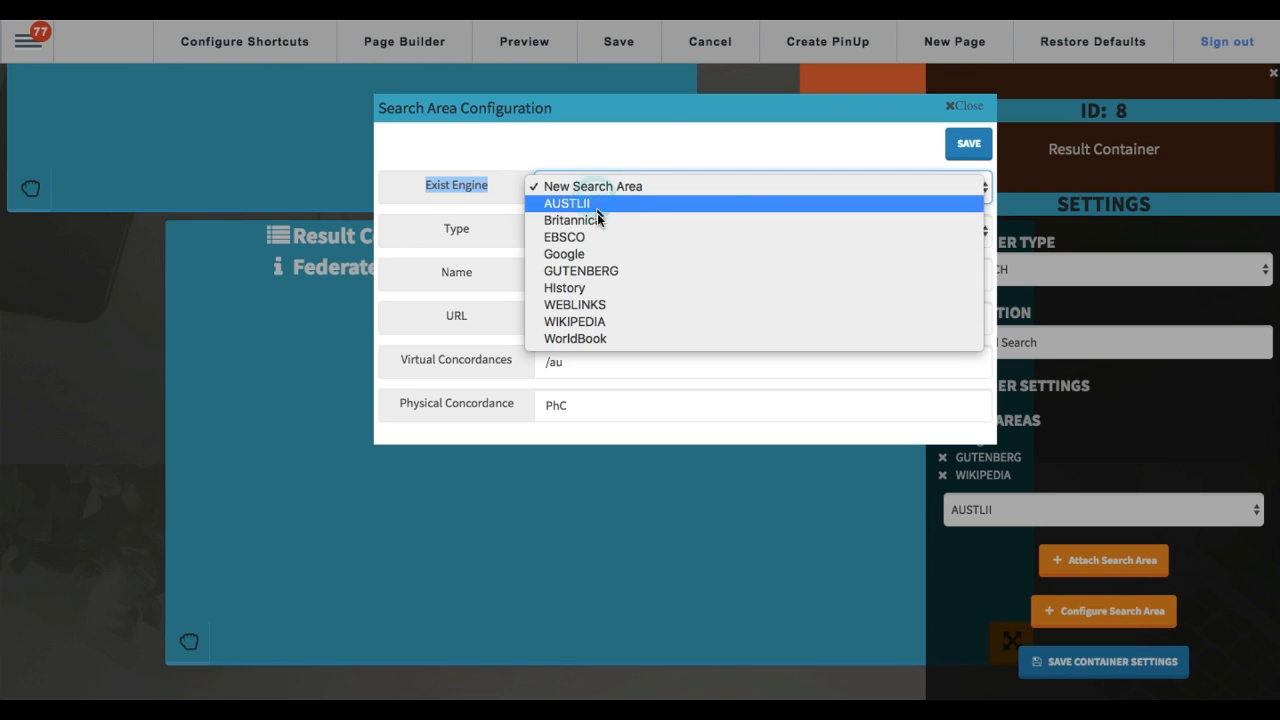
click(588, 270)
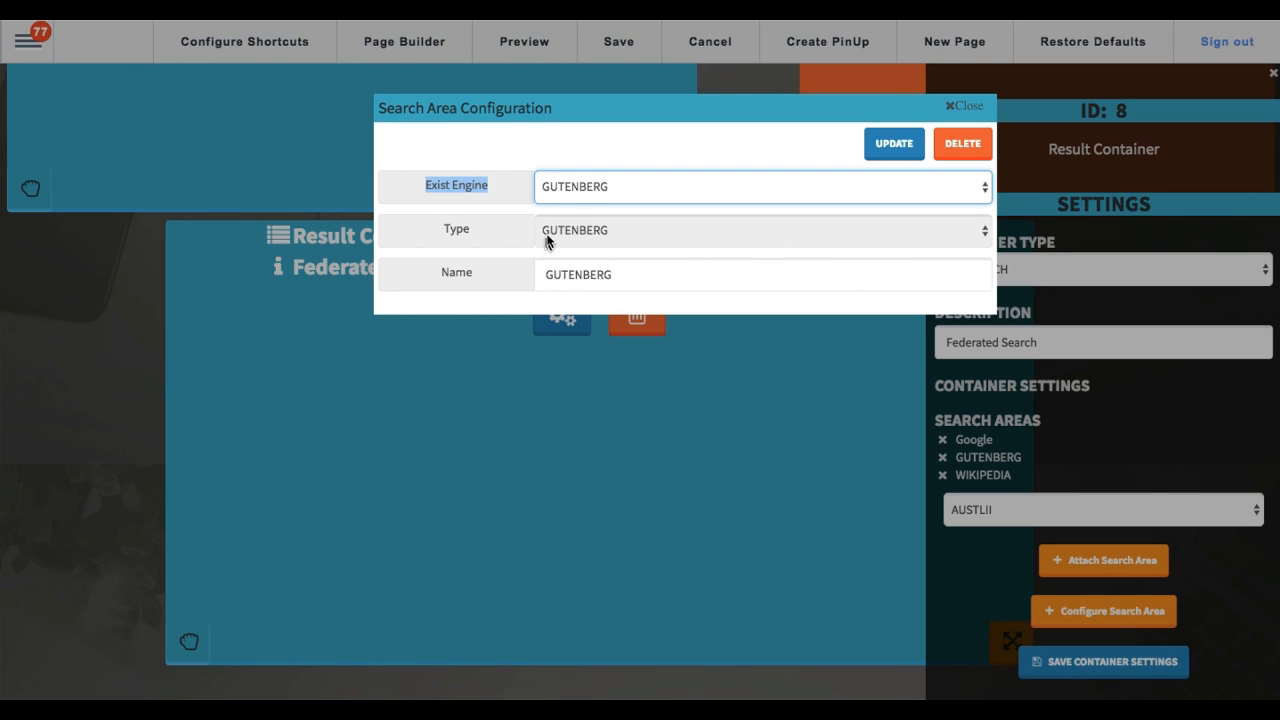
click(575, 186)
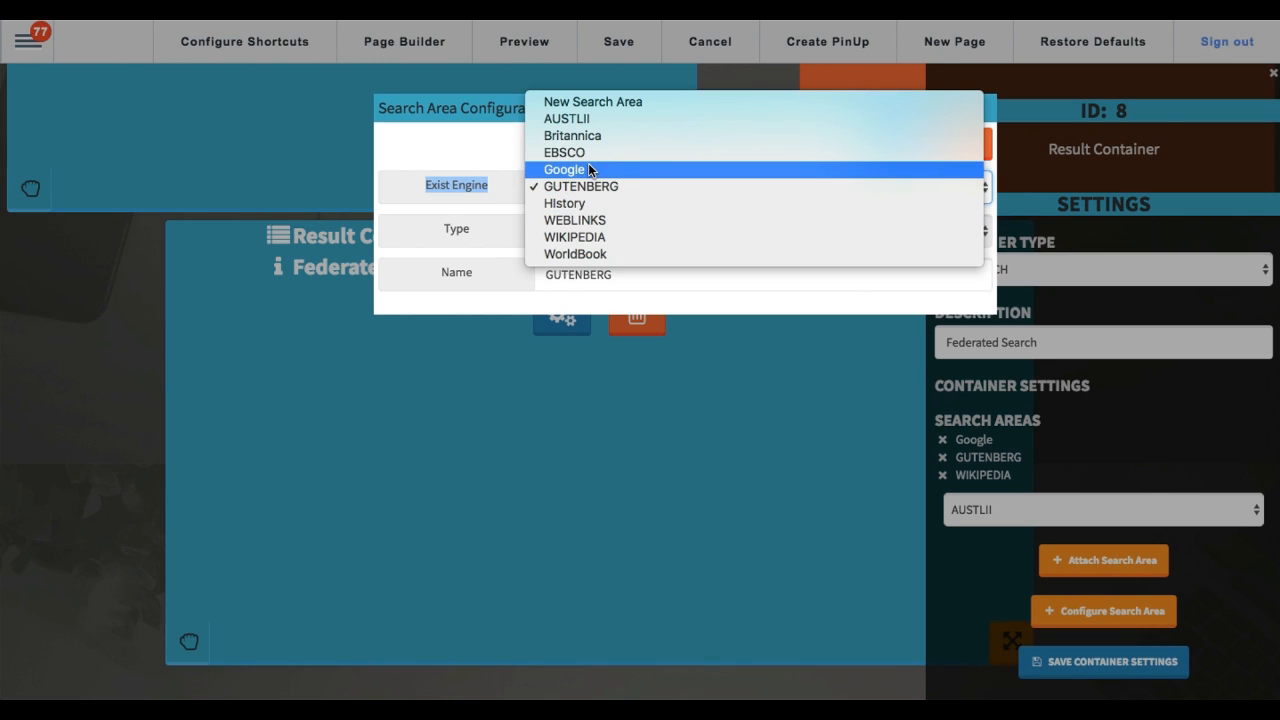
click(588, 169)
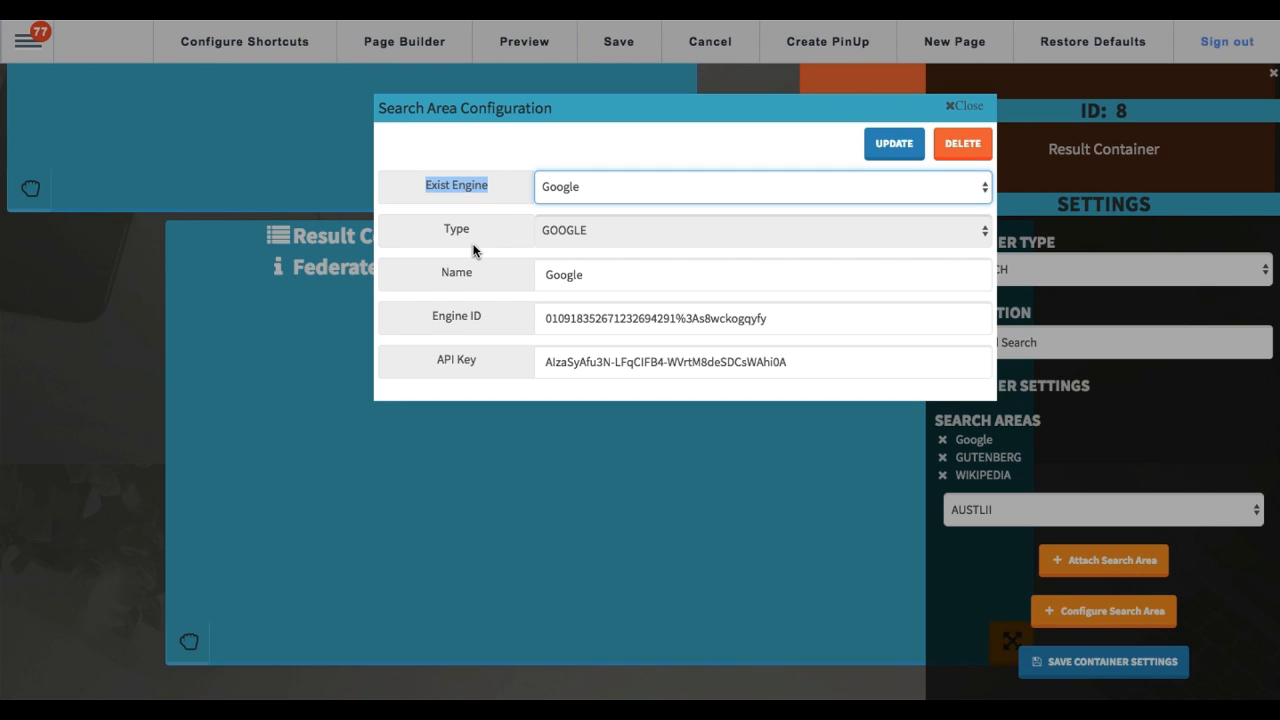
click(605, 183)
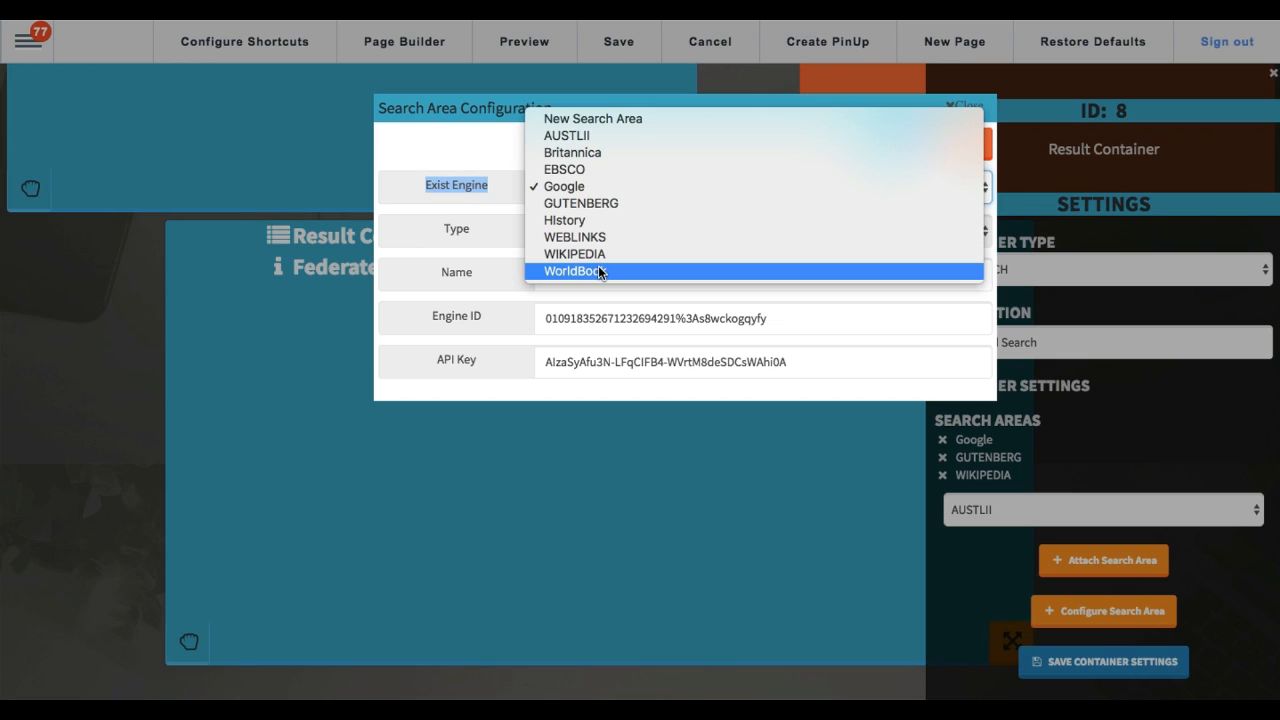
key(XF86AudioMute)
click(433, 166)
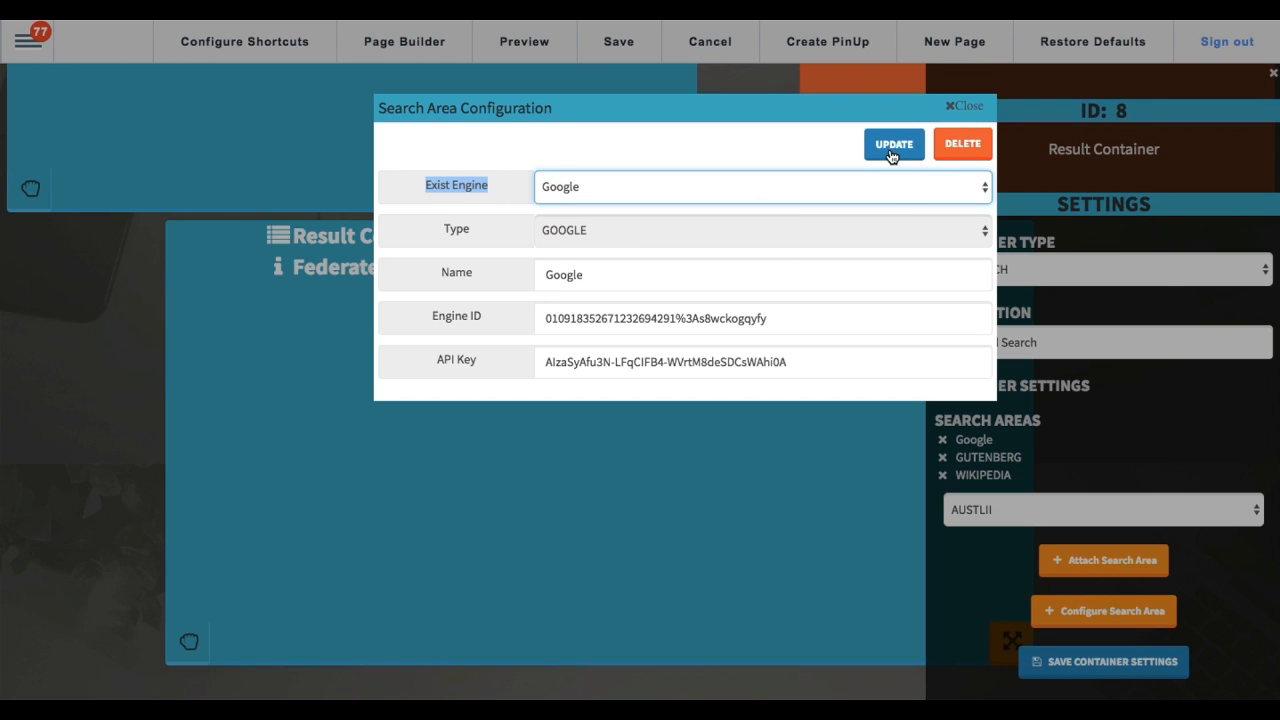
click(959, 103)
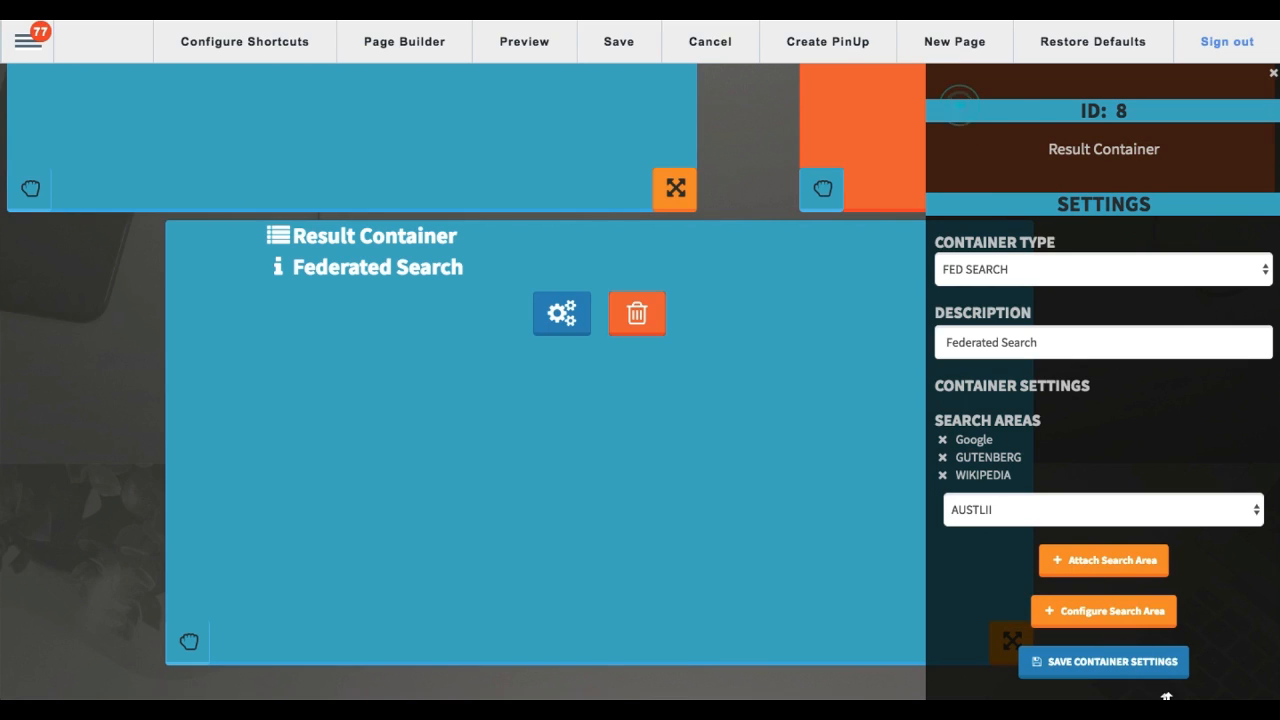
Step: Save the Federated Search container's settings and the page once more, accepting the page refresh
click(1140, 668)
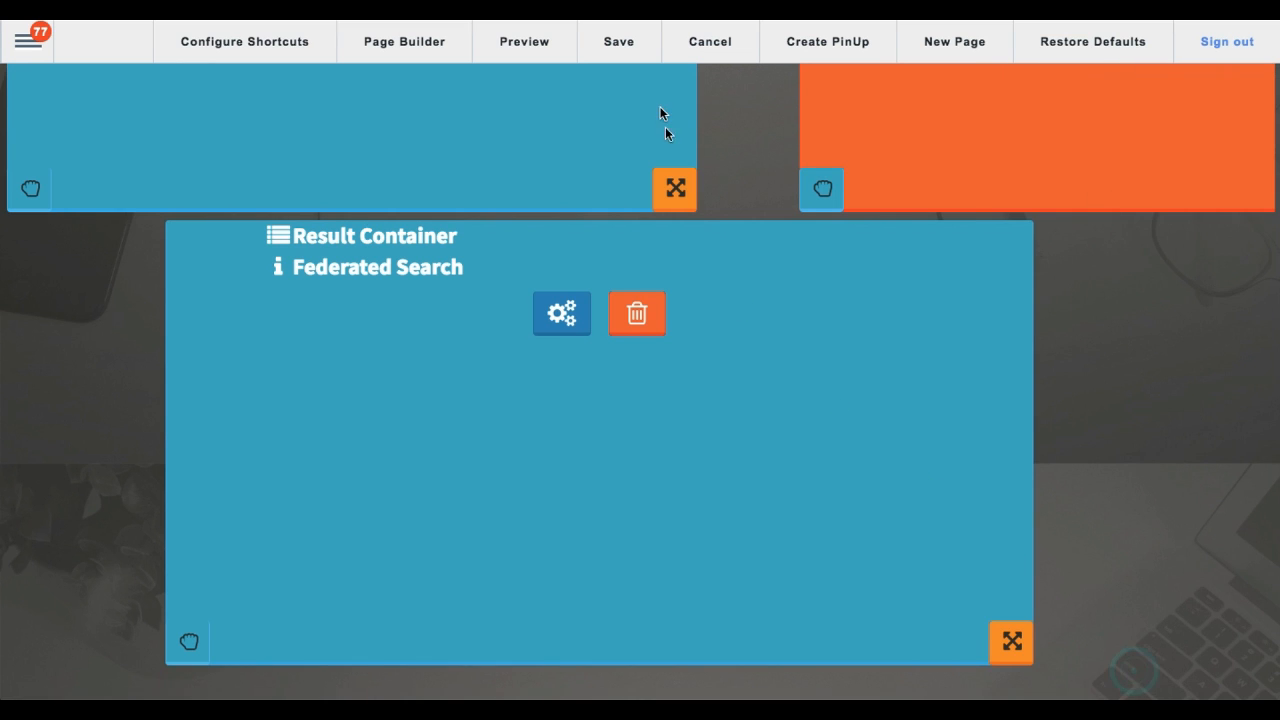
click(619, 44)
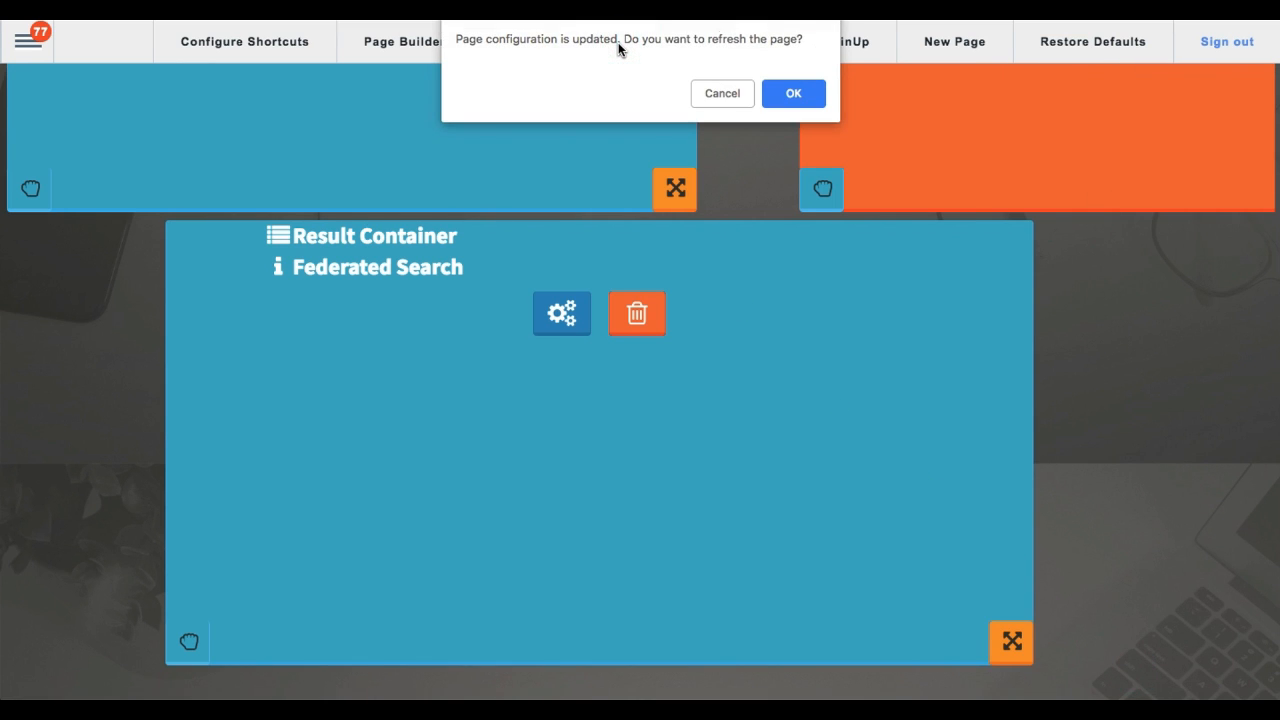
click(795, 94)
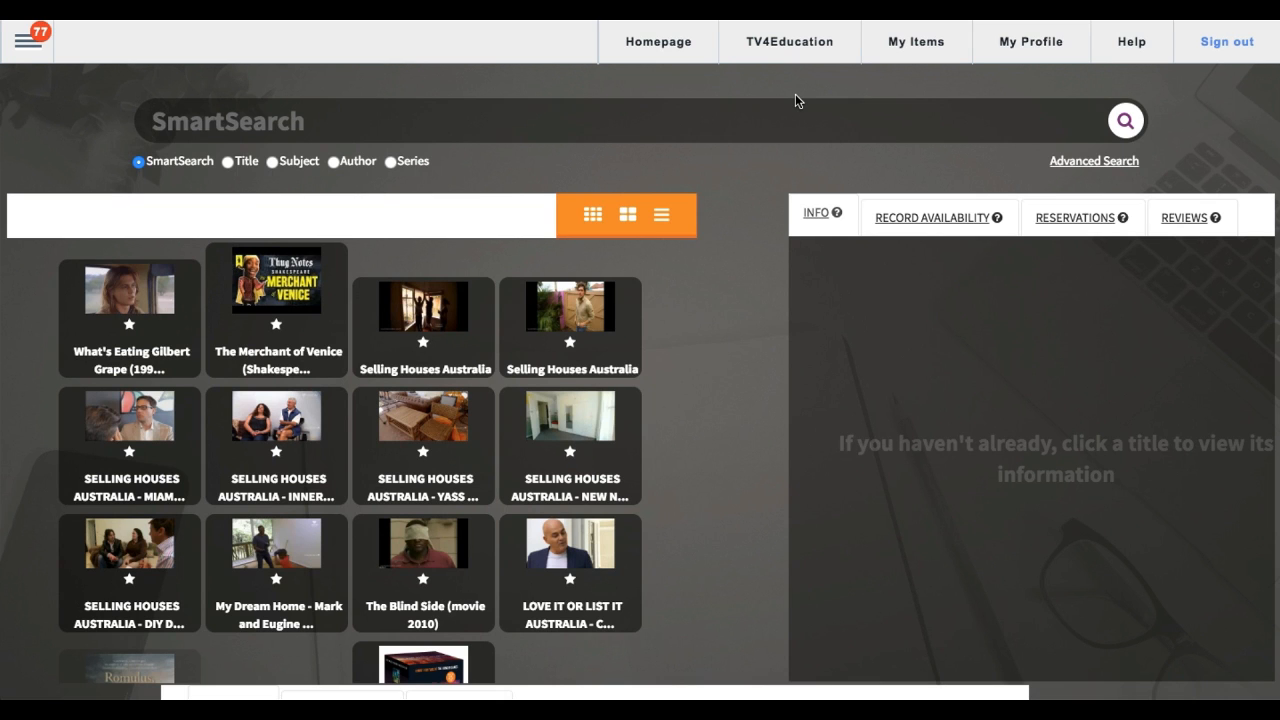
scroll(737, 247, down, 5)
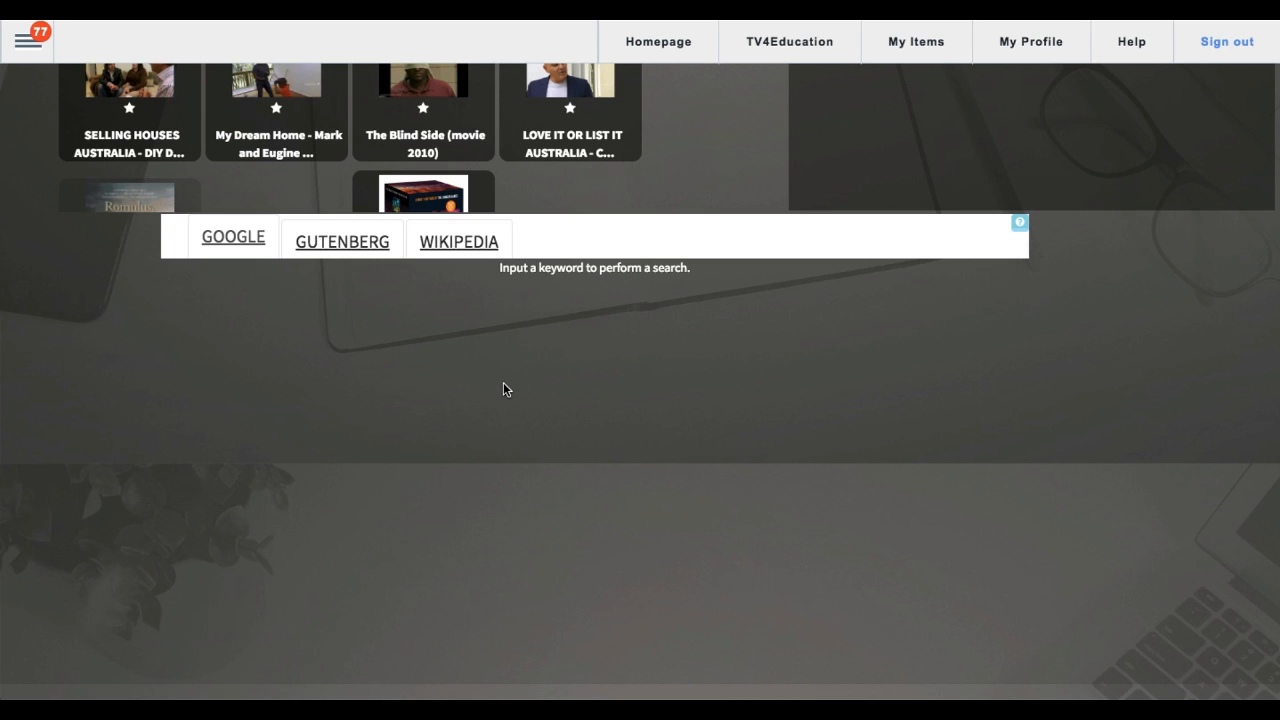
scroll(503, 390, up, 5)
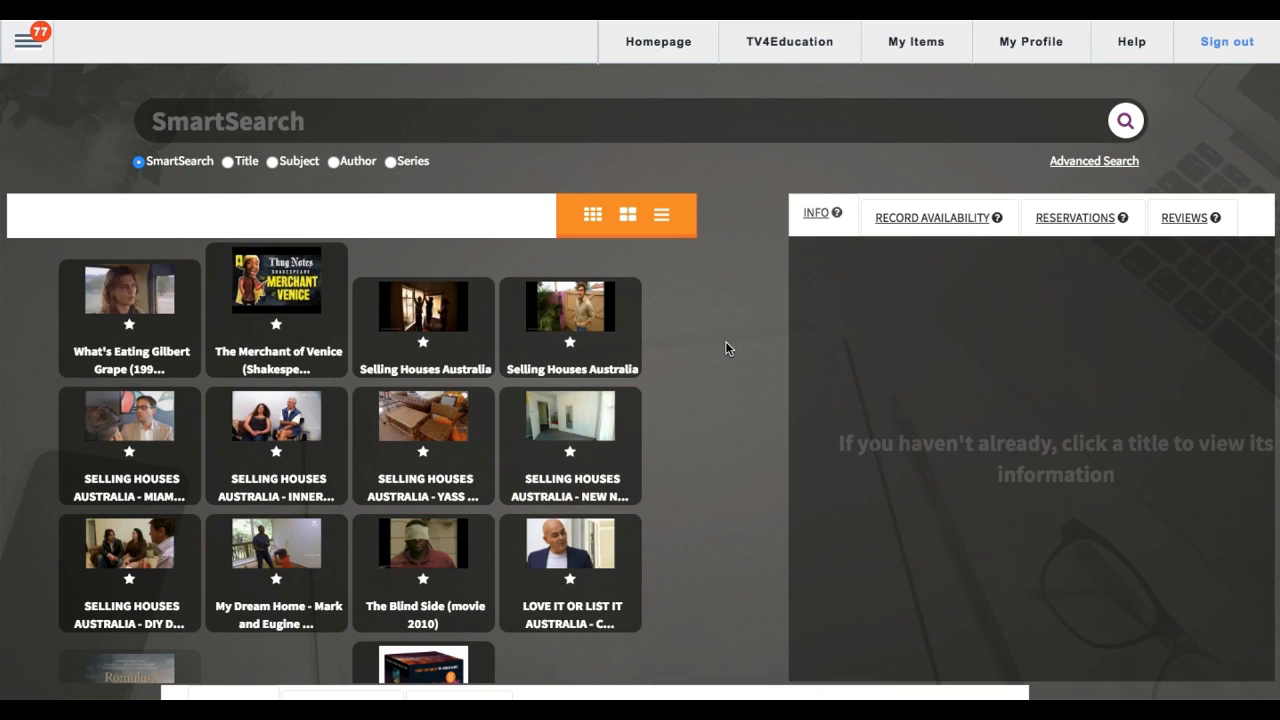
scroll(726, 343, down, 5)
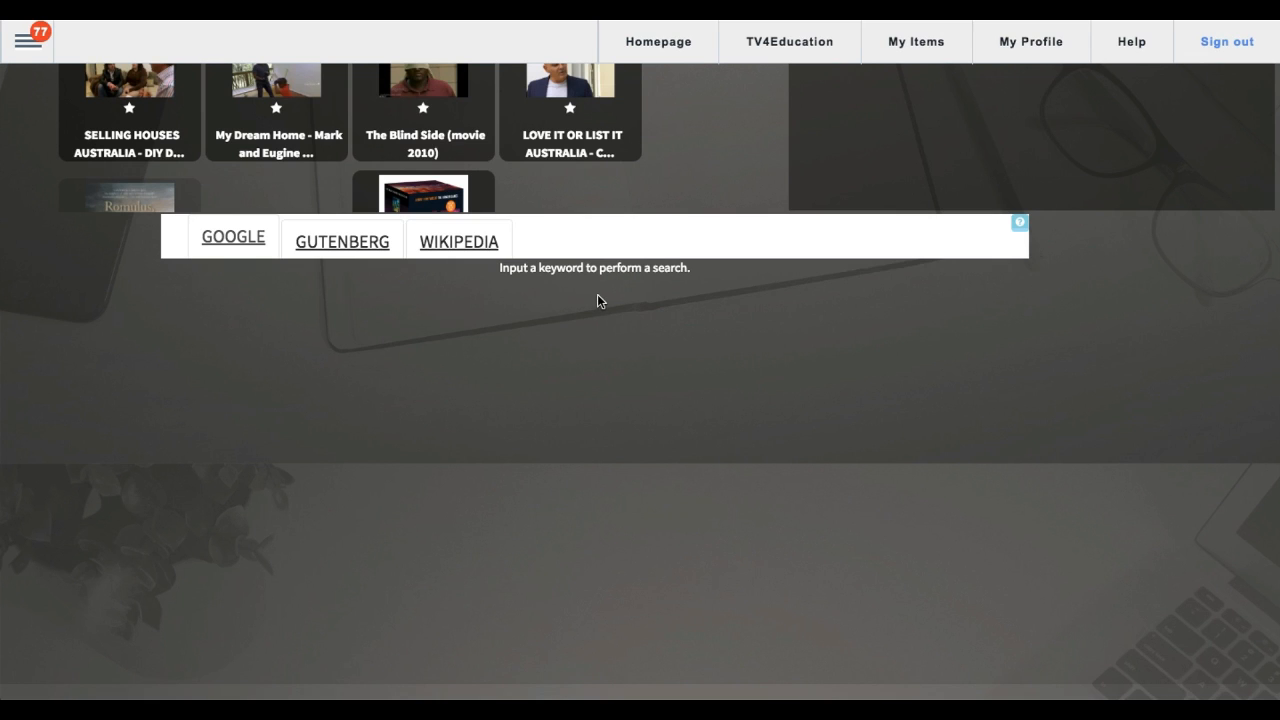
scroll(597, 300, up, 5)
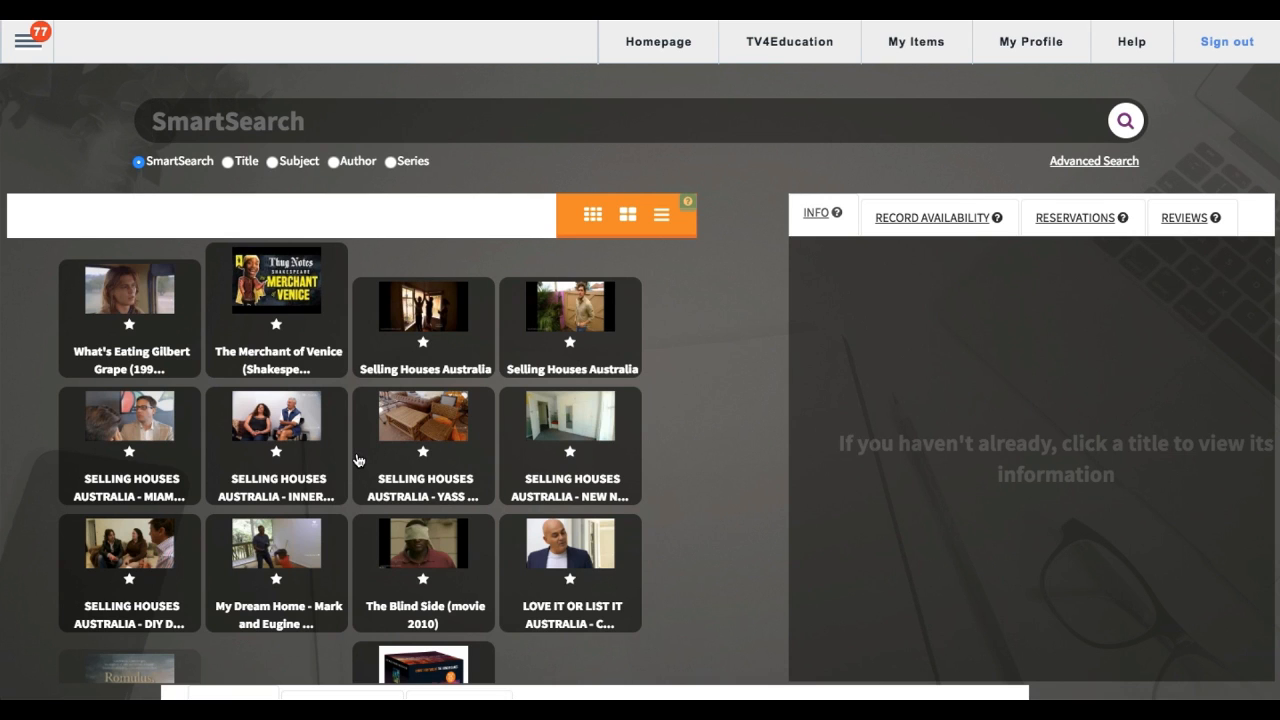
Step: Search the library for "cat" with SmartSearch and look over the catalogue results and the Google results in the federated search container
text(cat)
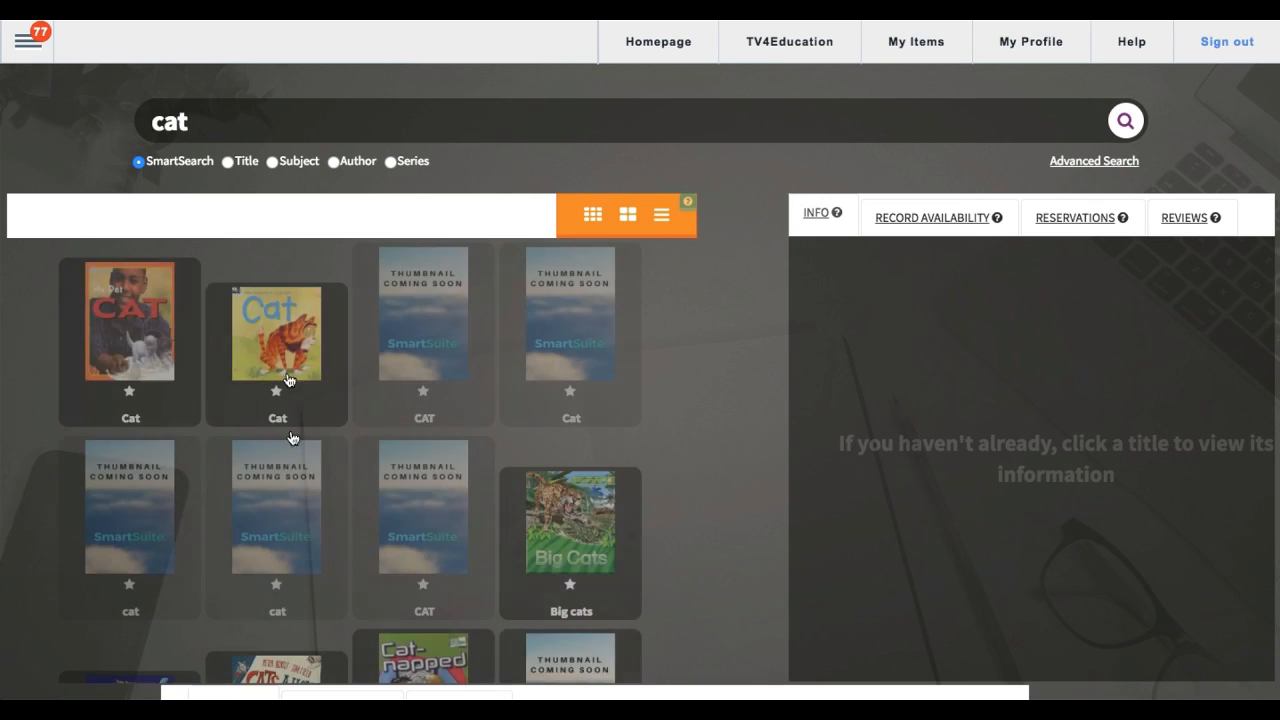
scroll(740, 240, down, 5)
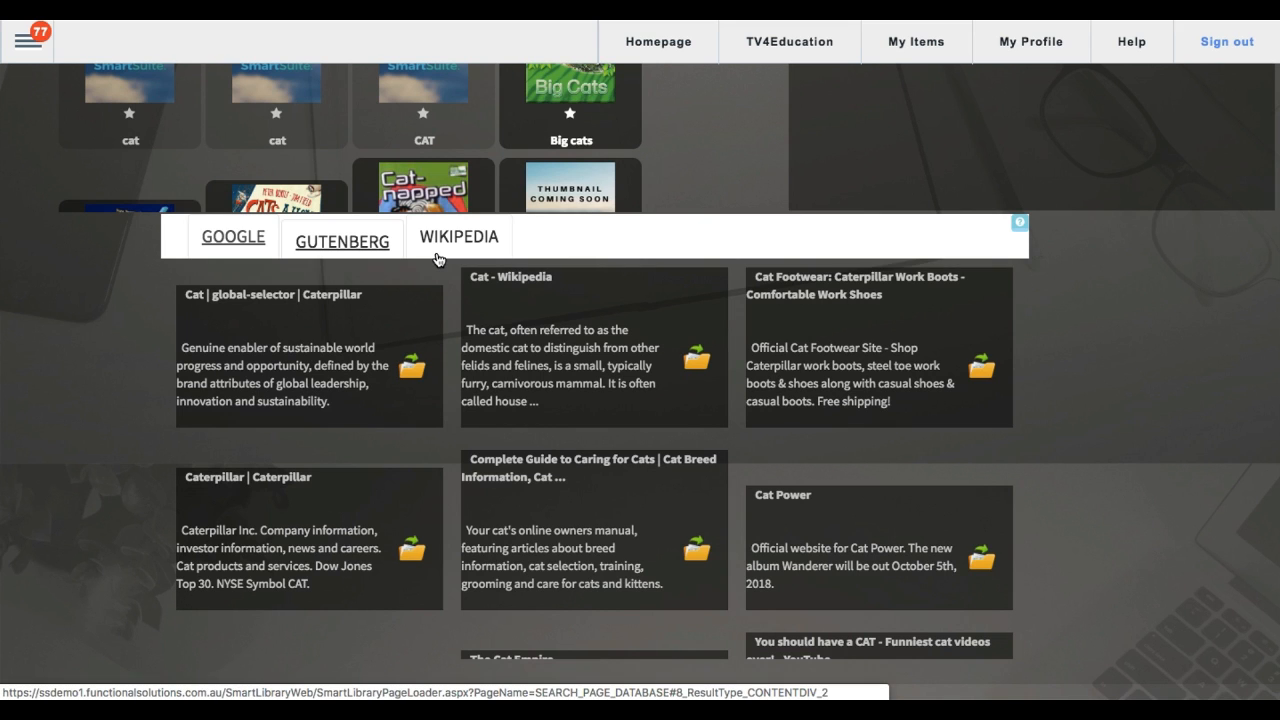
scroll(436, 259, up, 5)
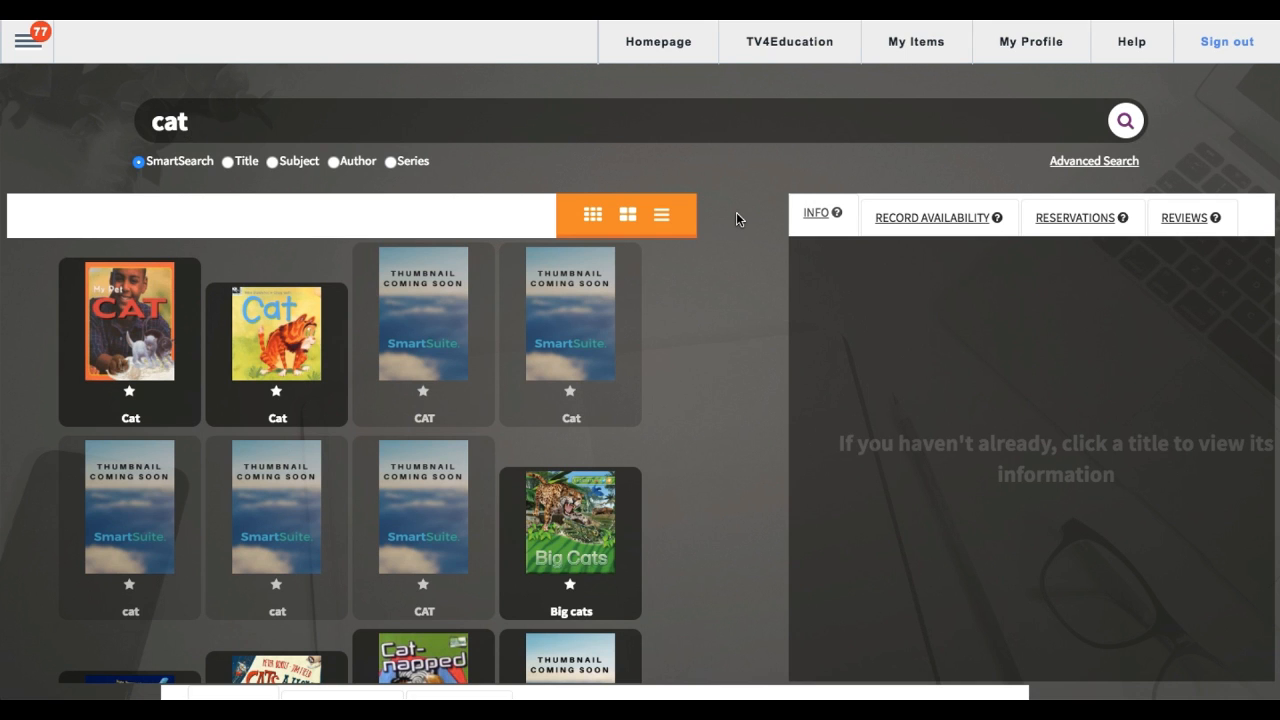
scroll(736, 213, down, 1)
scroll(736, 213, down, 5)
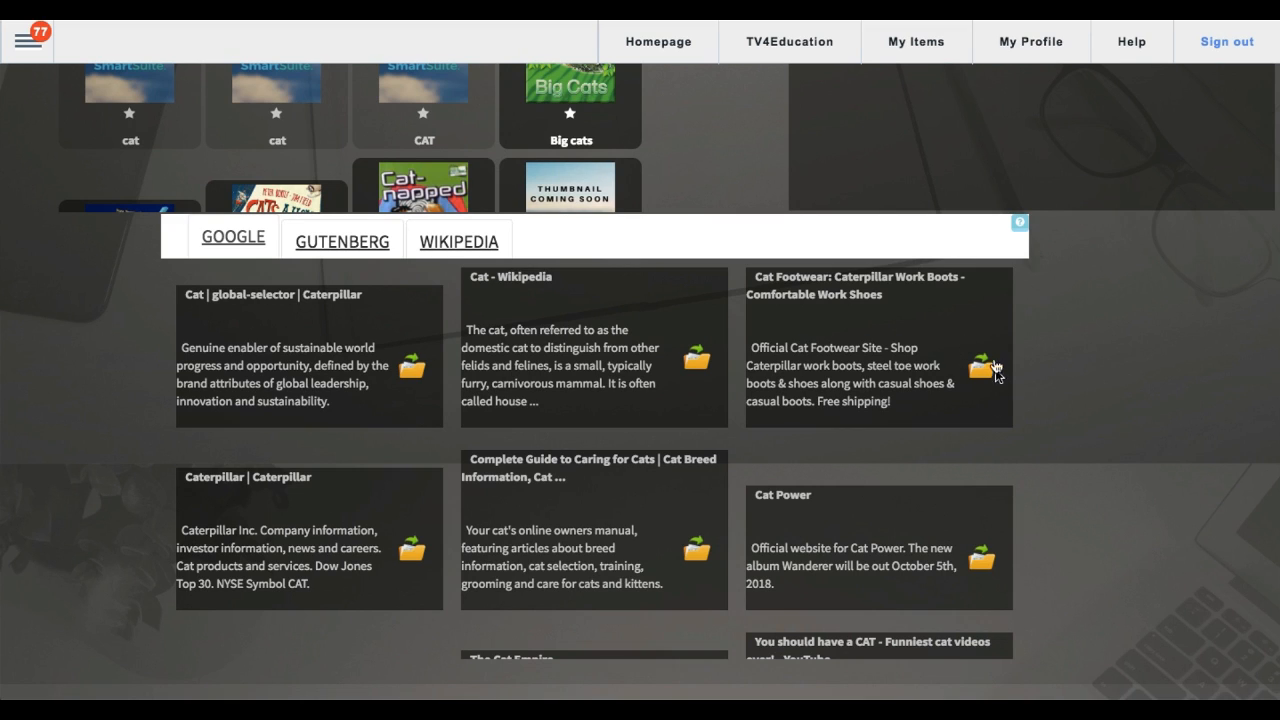
scroll(970, 380, up, 5)
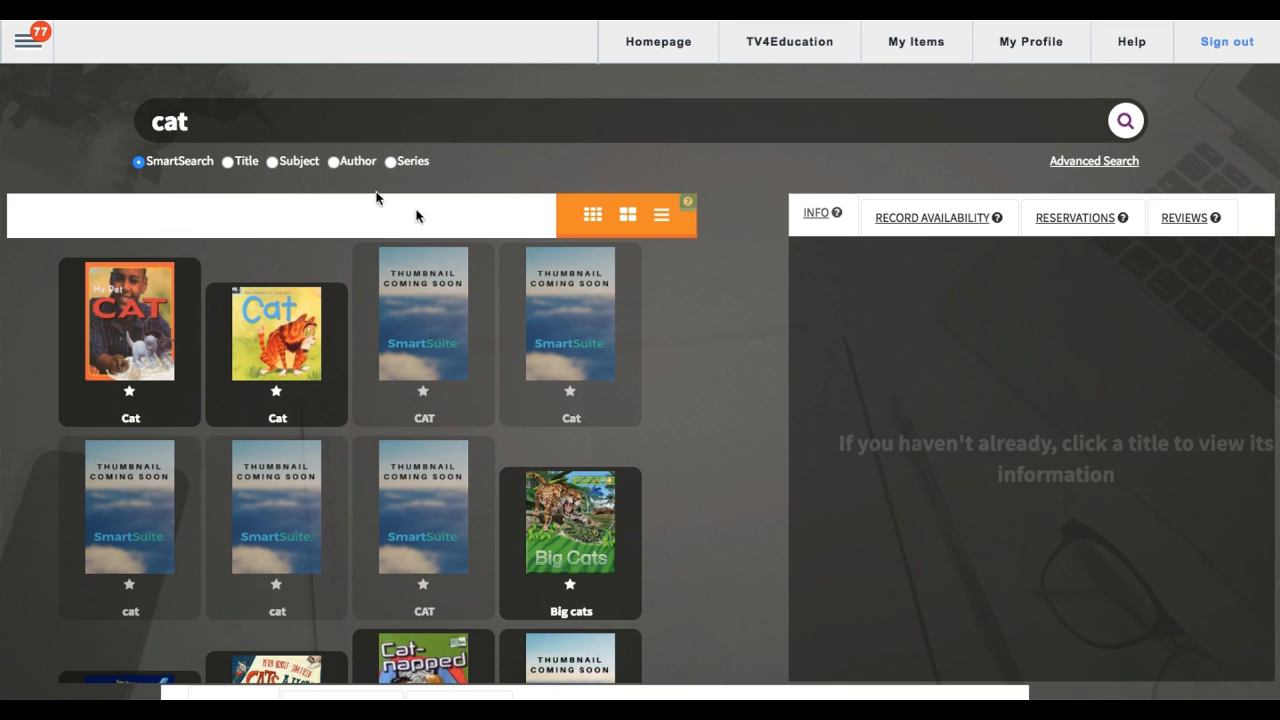
Step: Open the main navigation menu of the library site
click(25, 45)
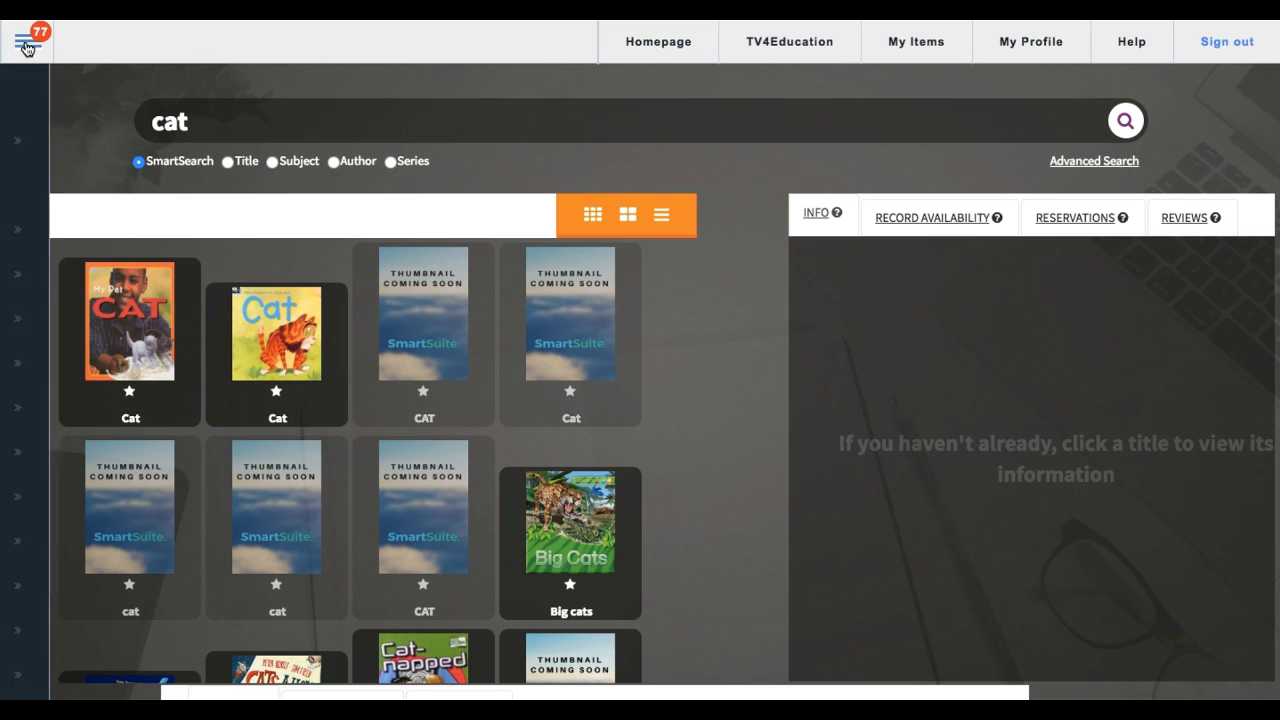